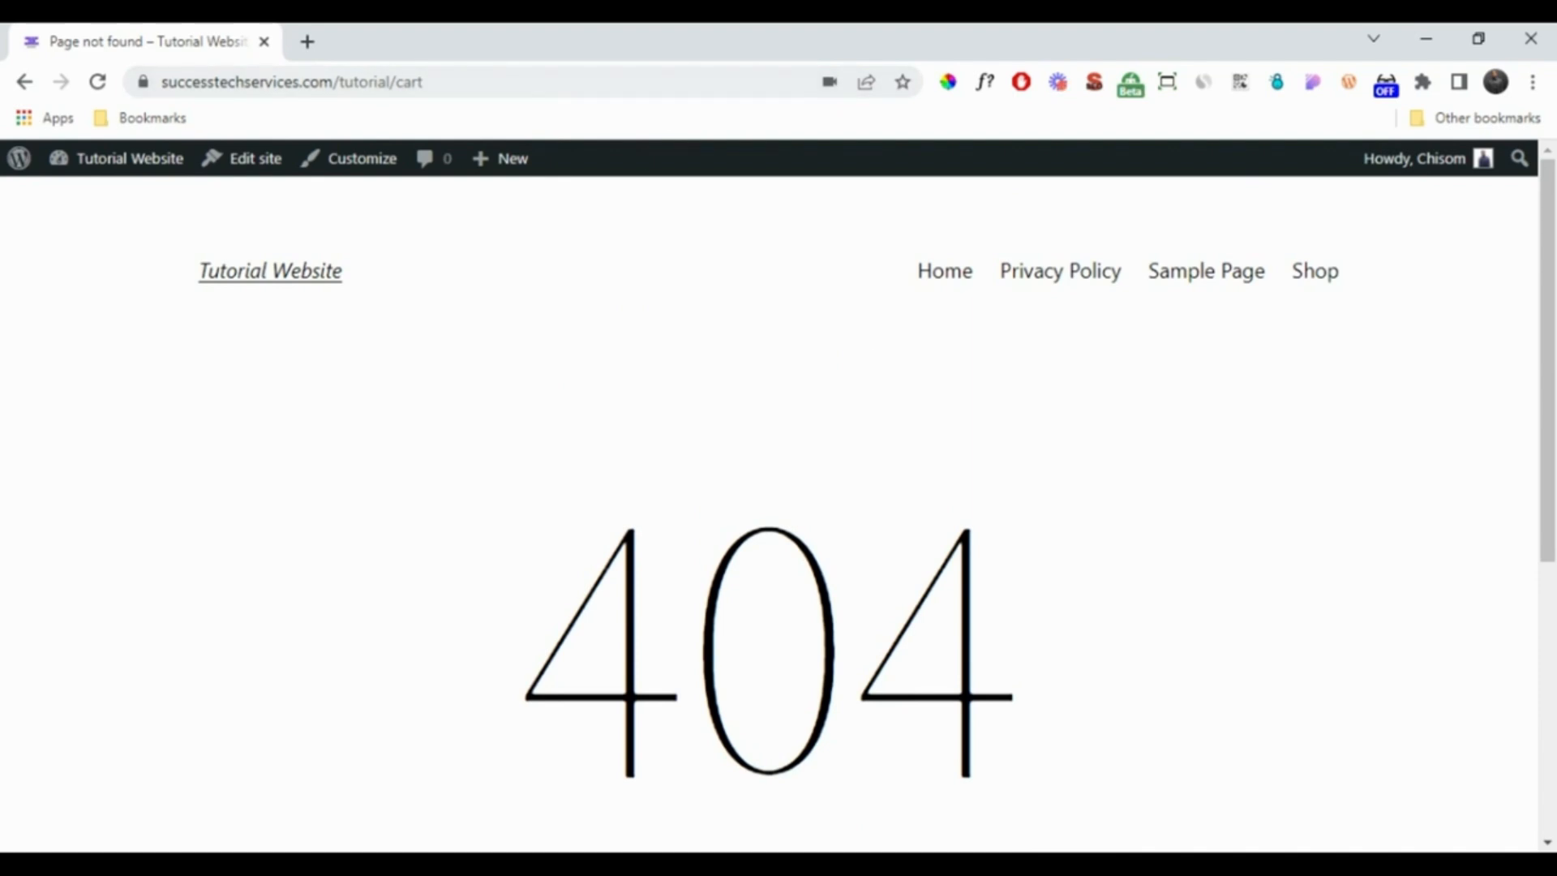
Step: Examine the site's cart page, then load the tutorial/checkout address and examine the page it returns
scroll(585, 260, "down", 5)
scroll(585, 259, "up", 4)
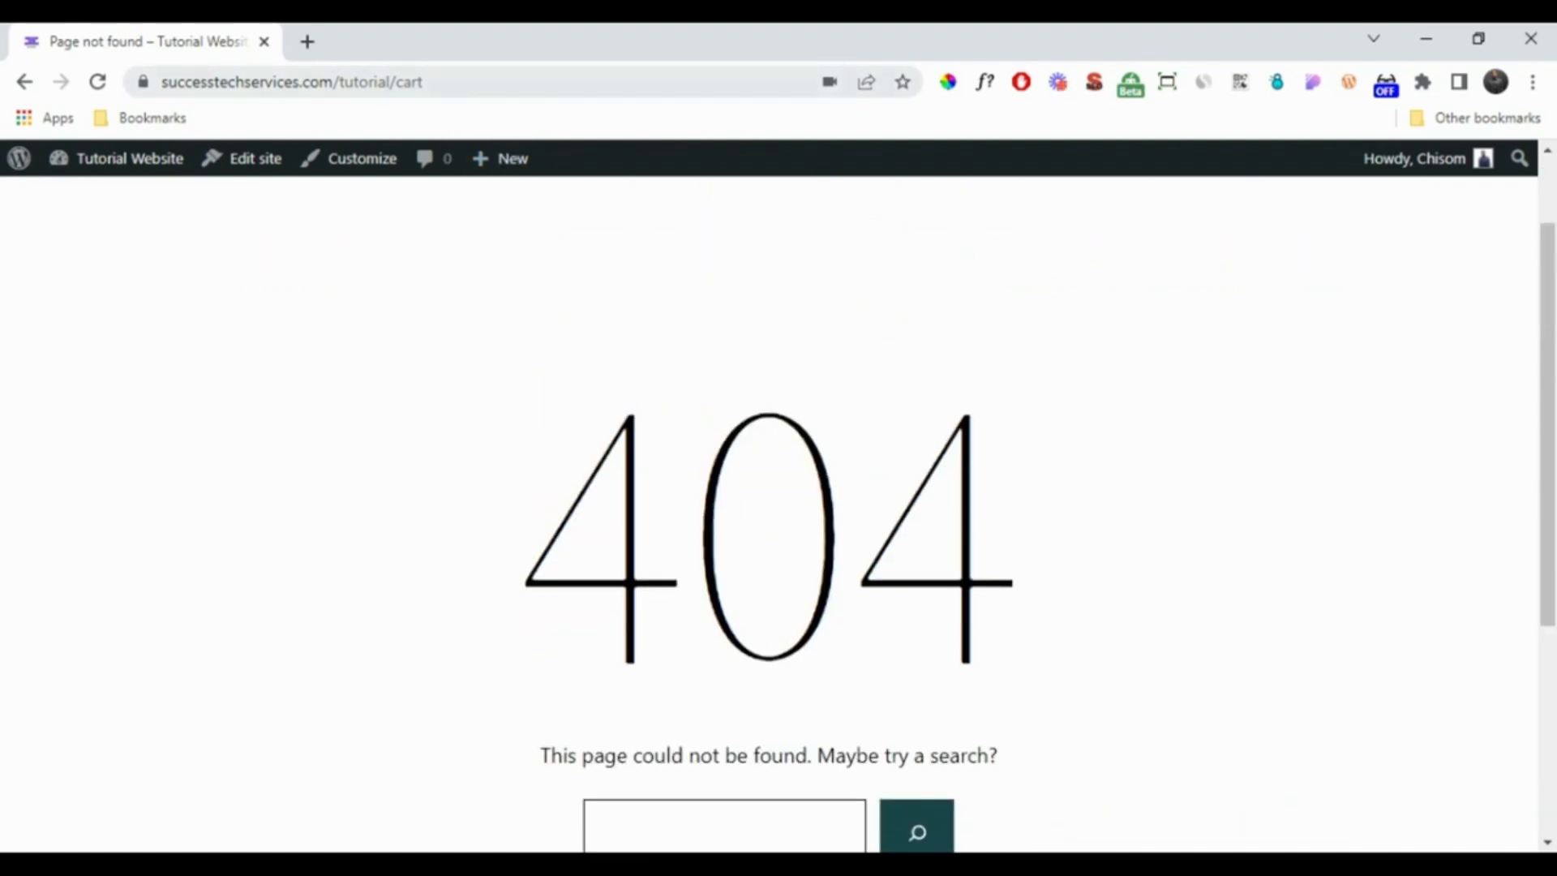
left_click_drag(519, 82, 492, 82)
type("heckout")
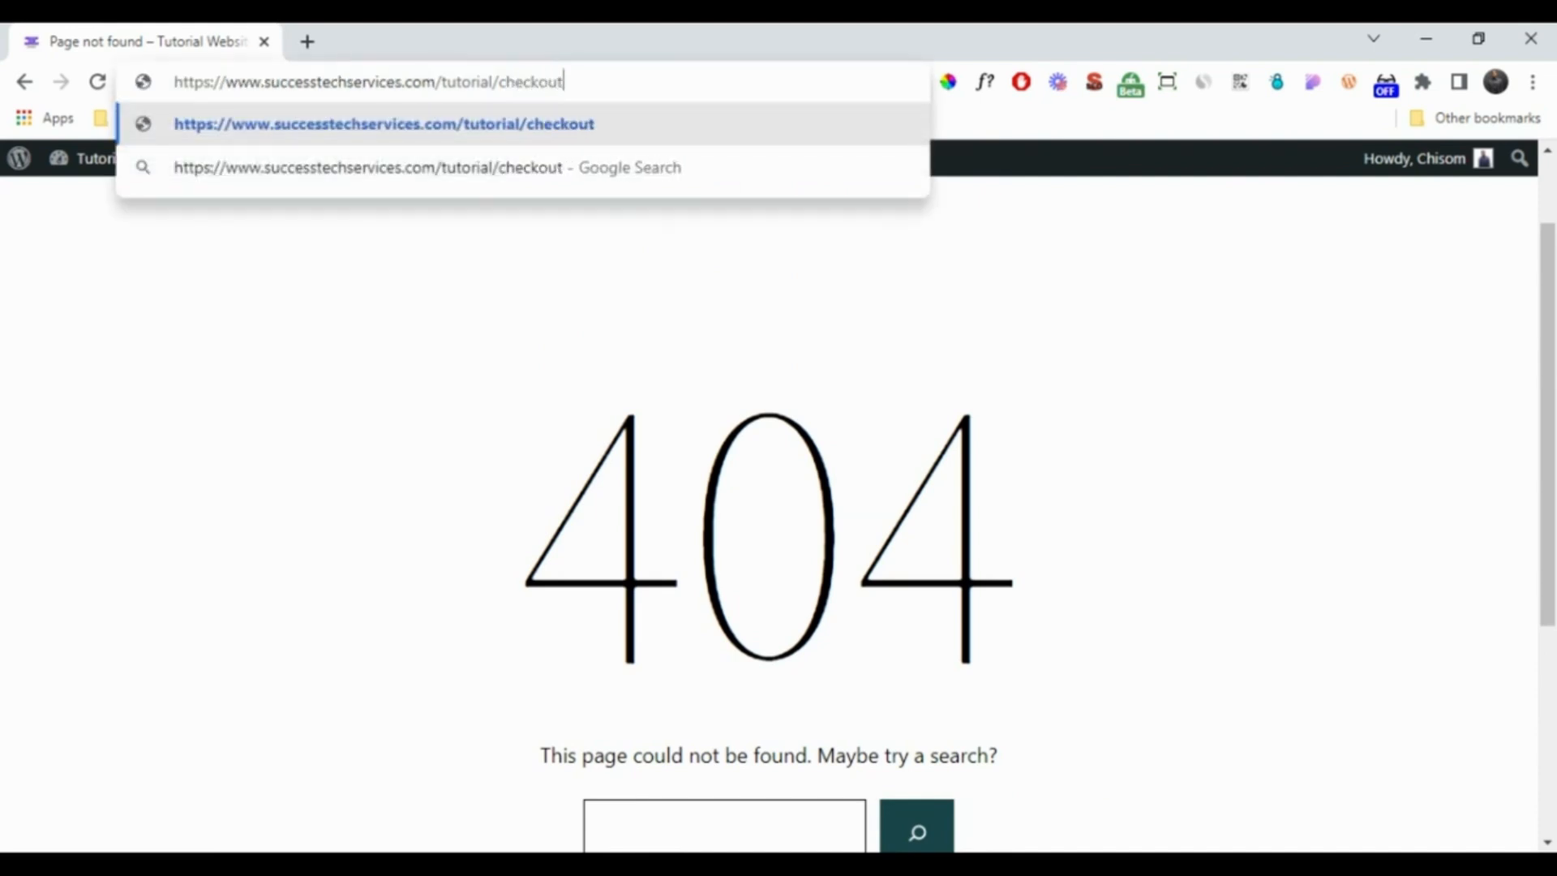
key("Return")
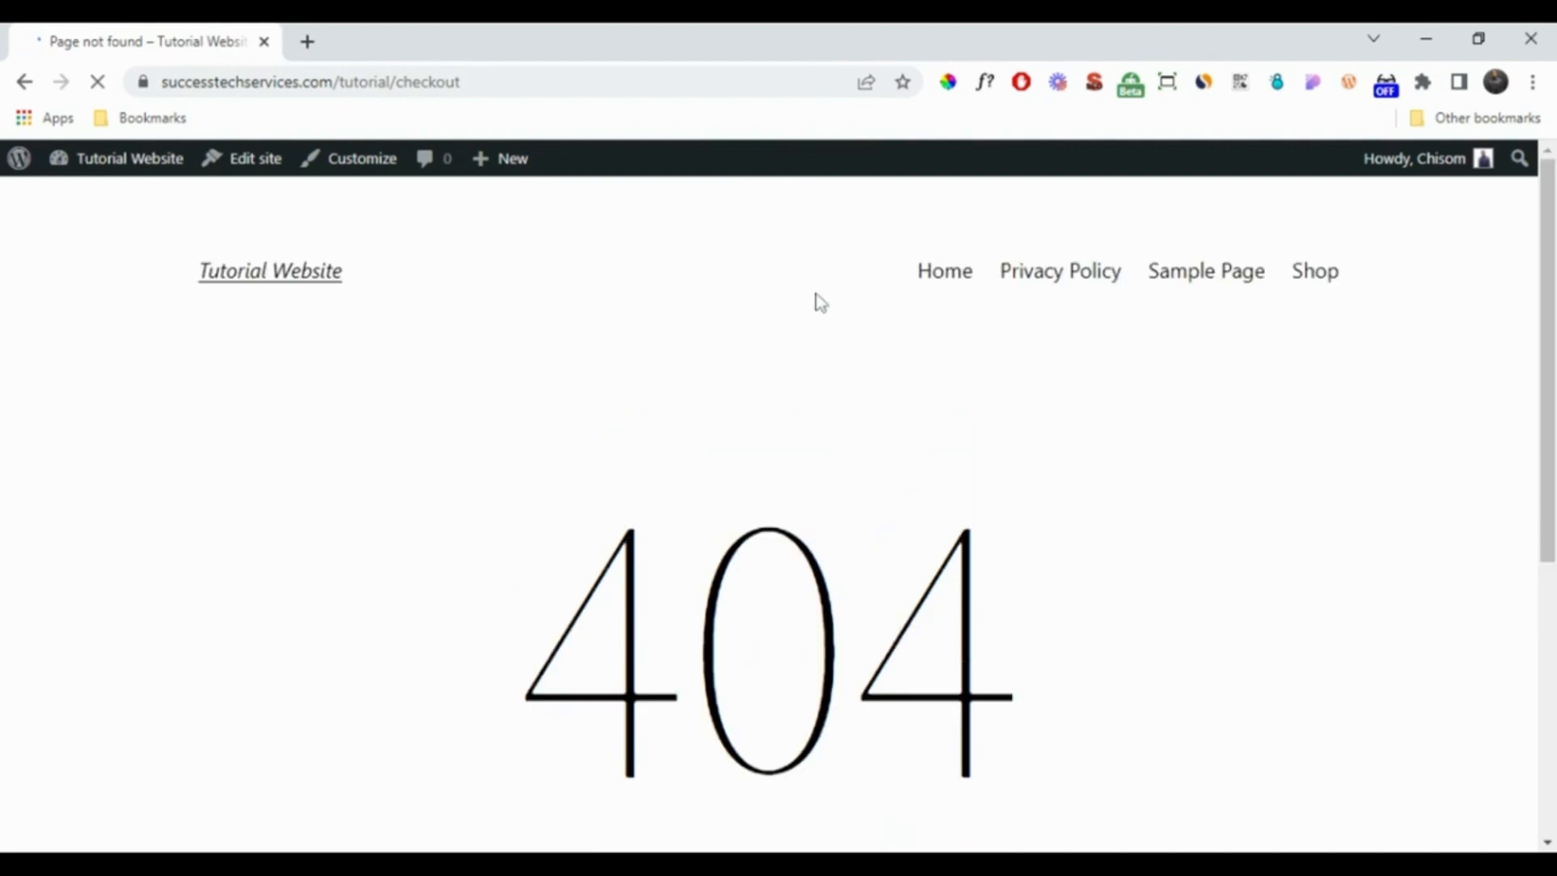
scroll(872, 326, "down", 2)
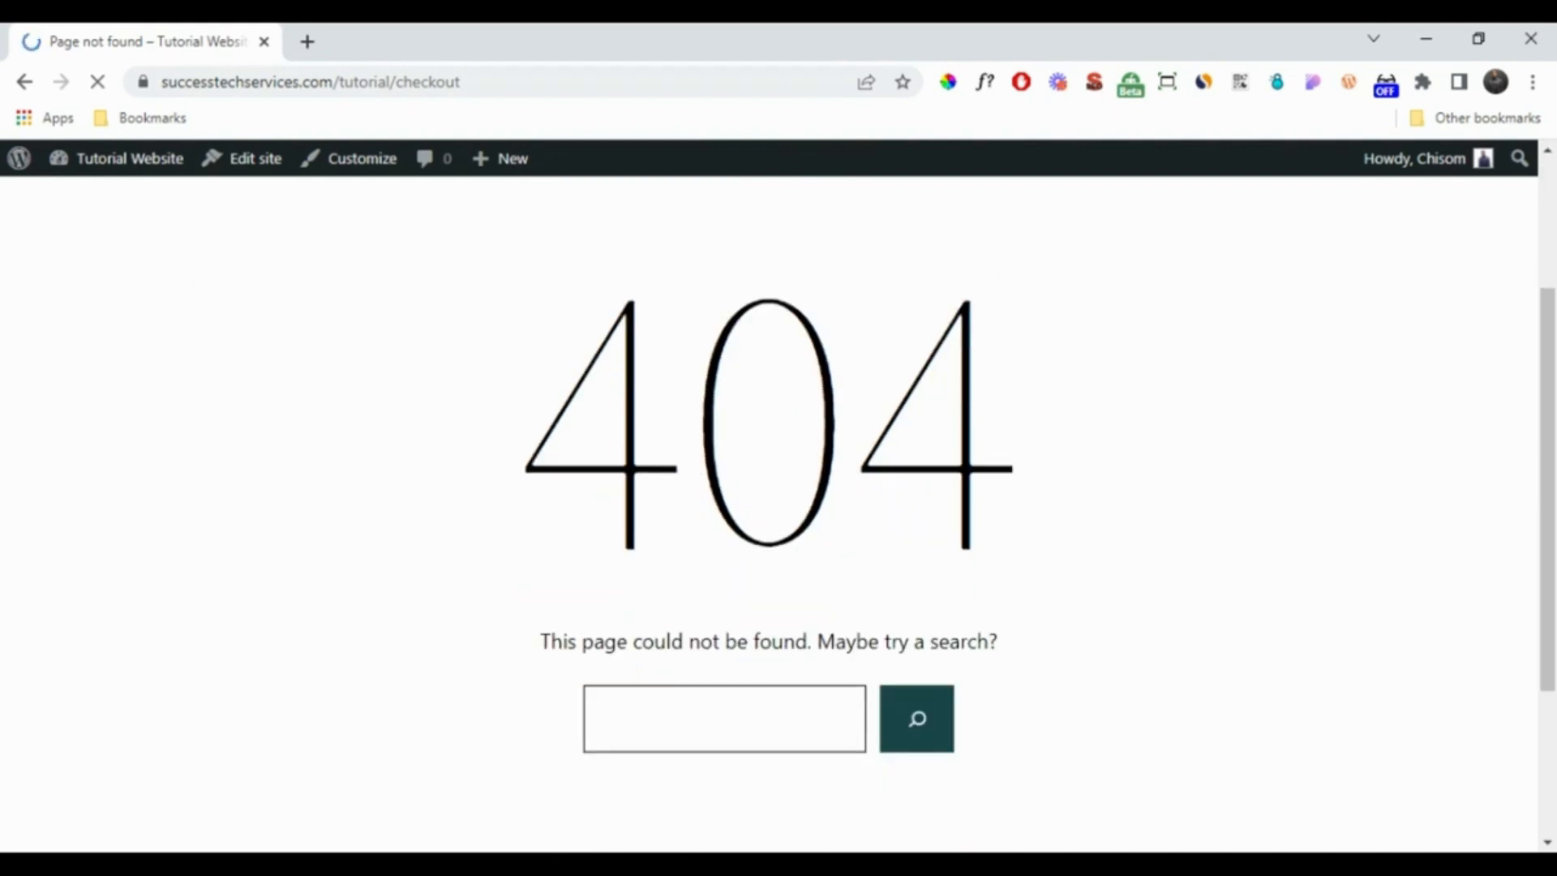
scroll(1086, 470, "down", 1)
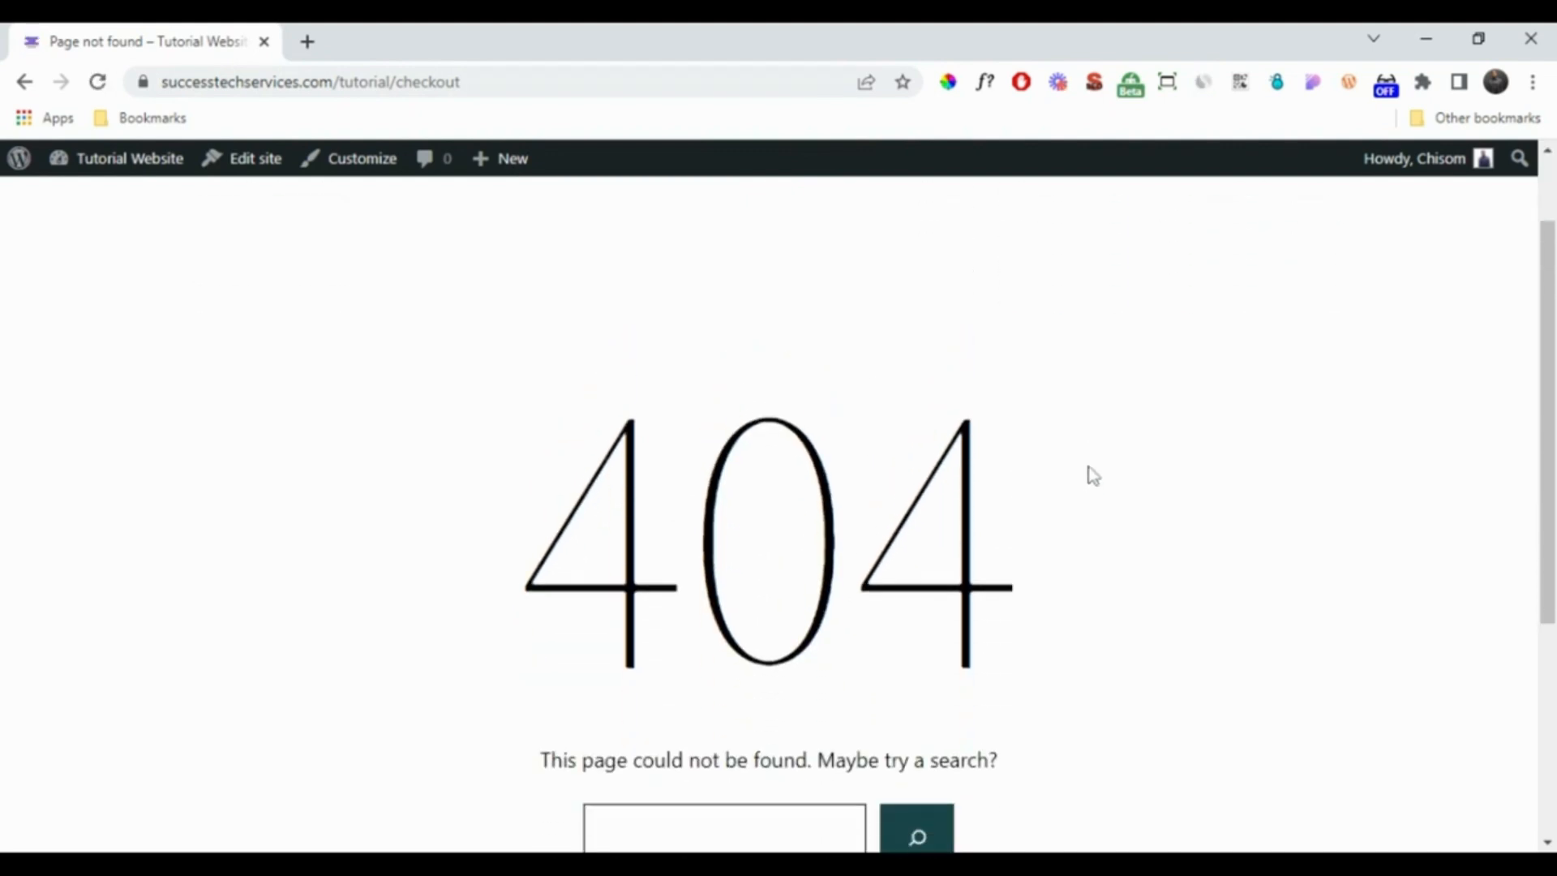
scroll(1087, 467, "up", 1)
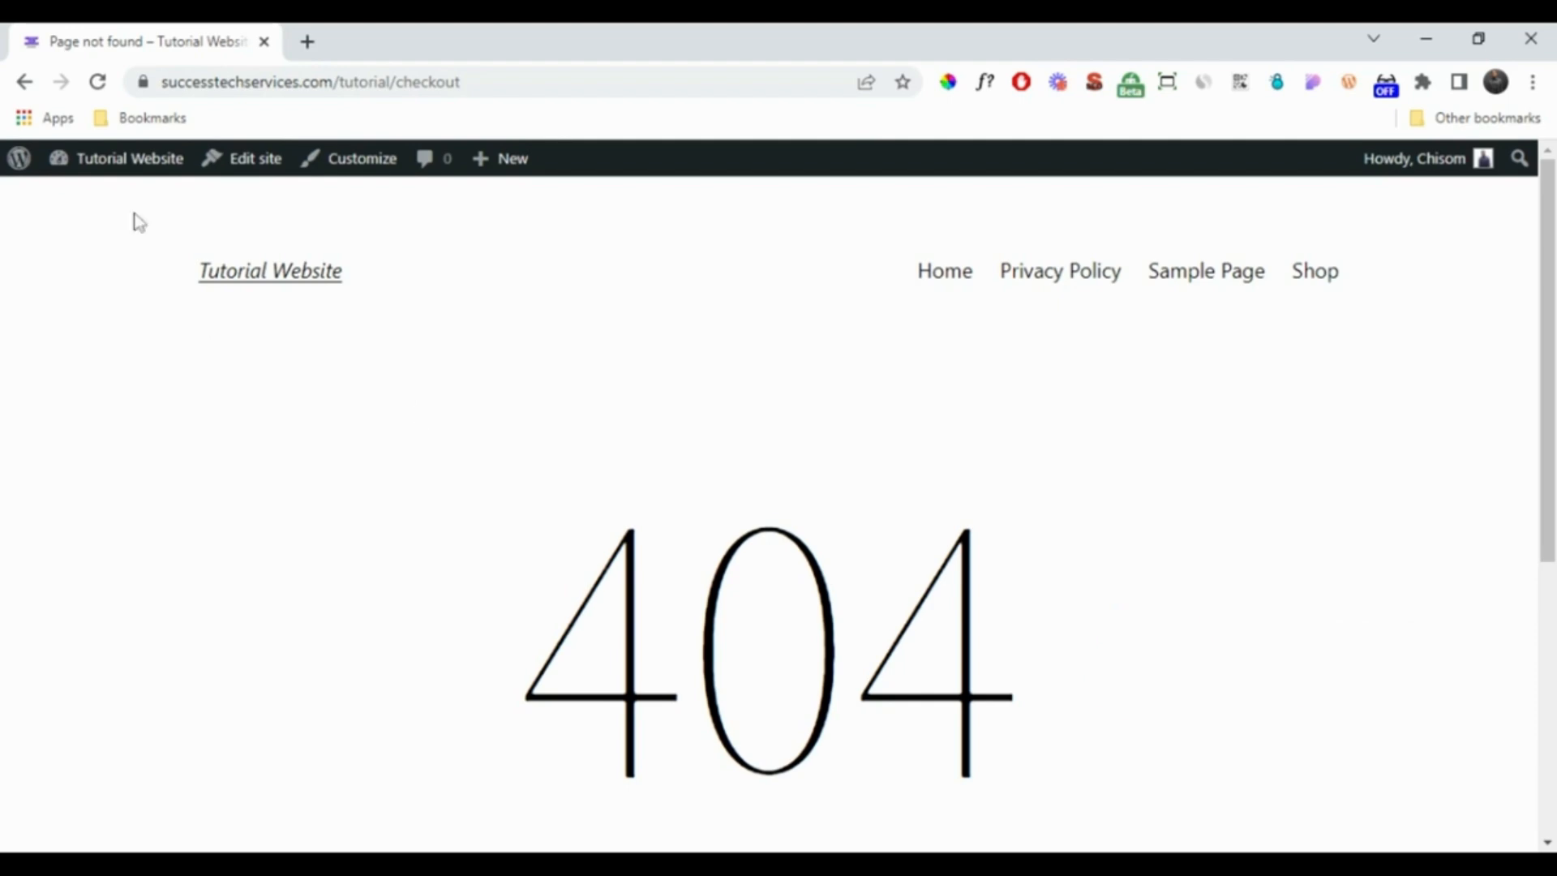
Step: From the site's admin dashboard, create a new page titled "Cart" and publish it
mouse_move(136, 166)
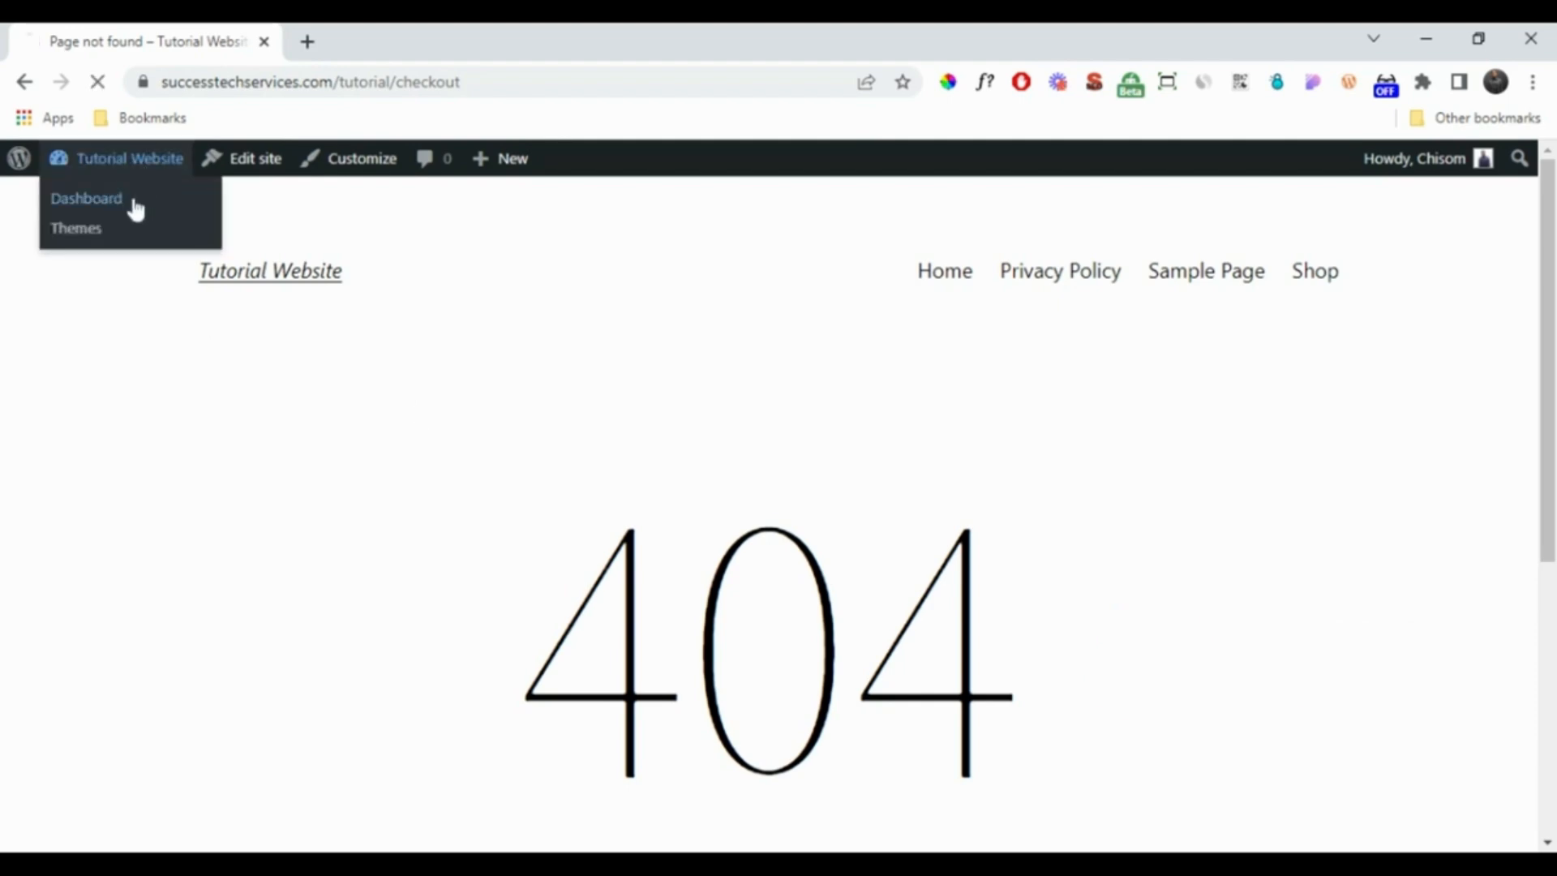
left_click(134, 201)
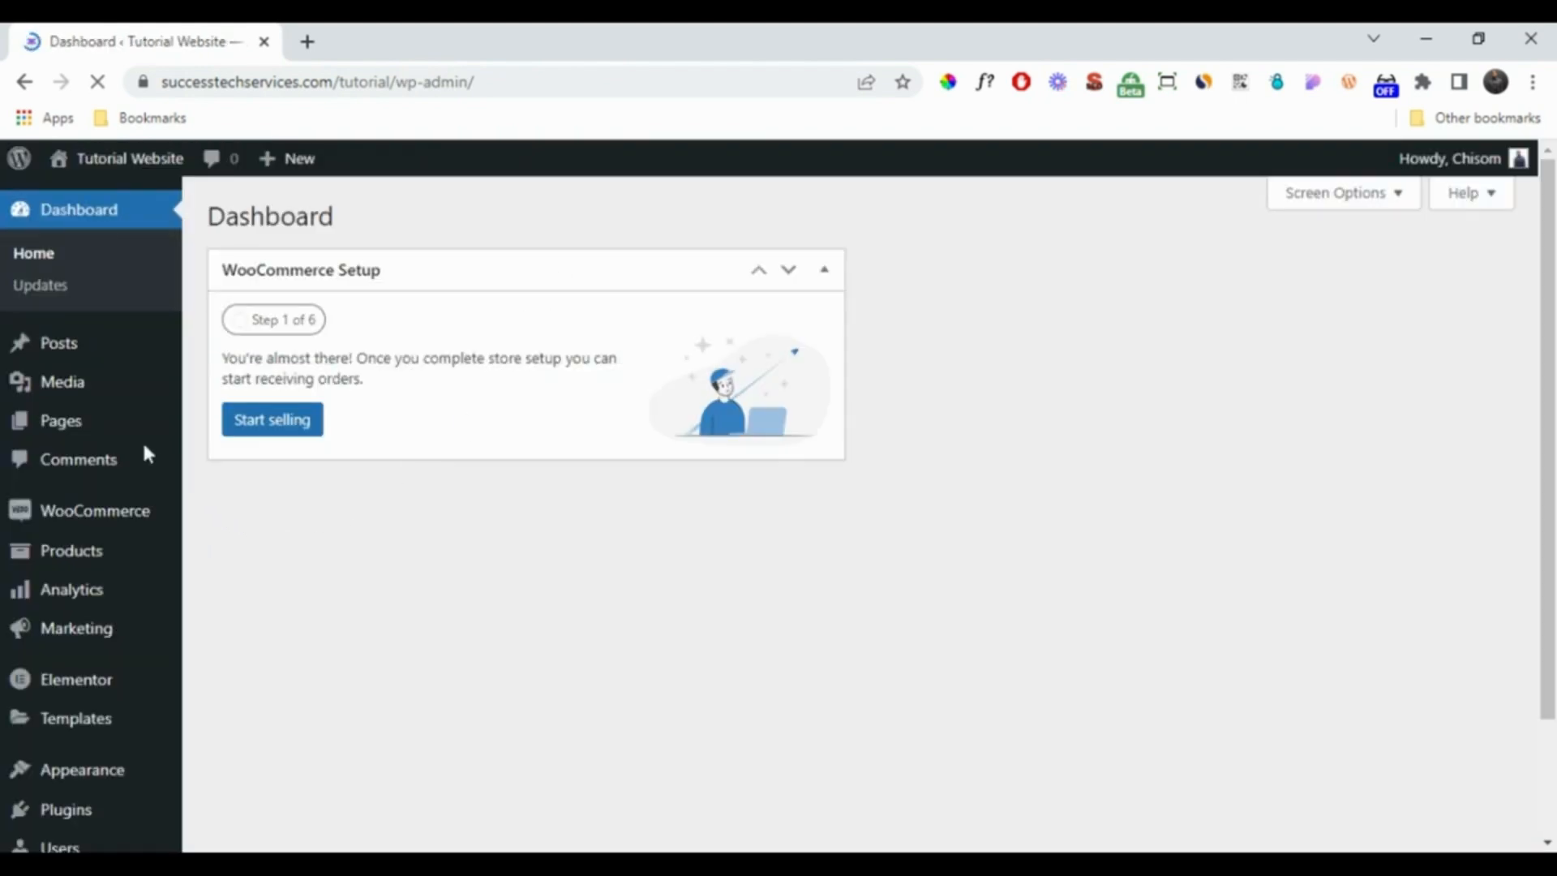
left_click(82, 425)
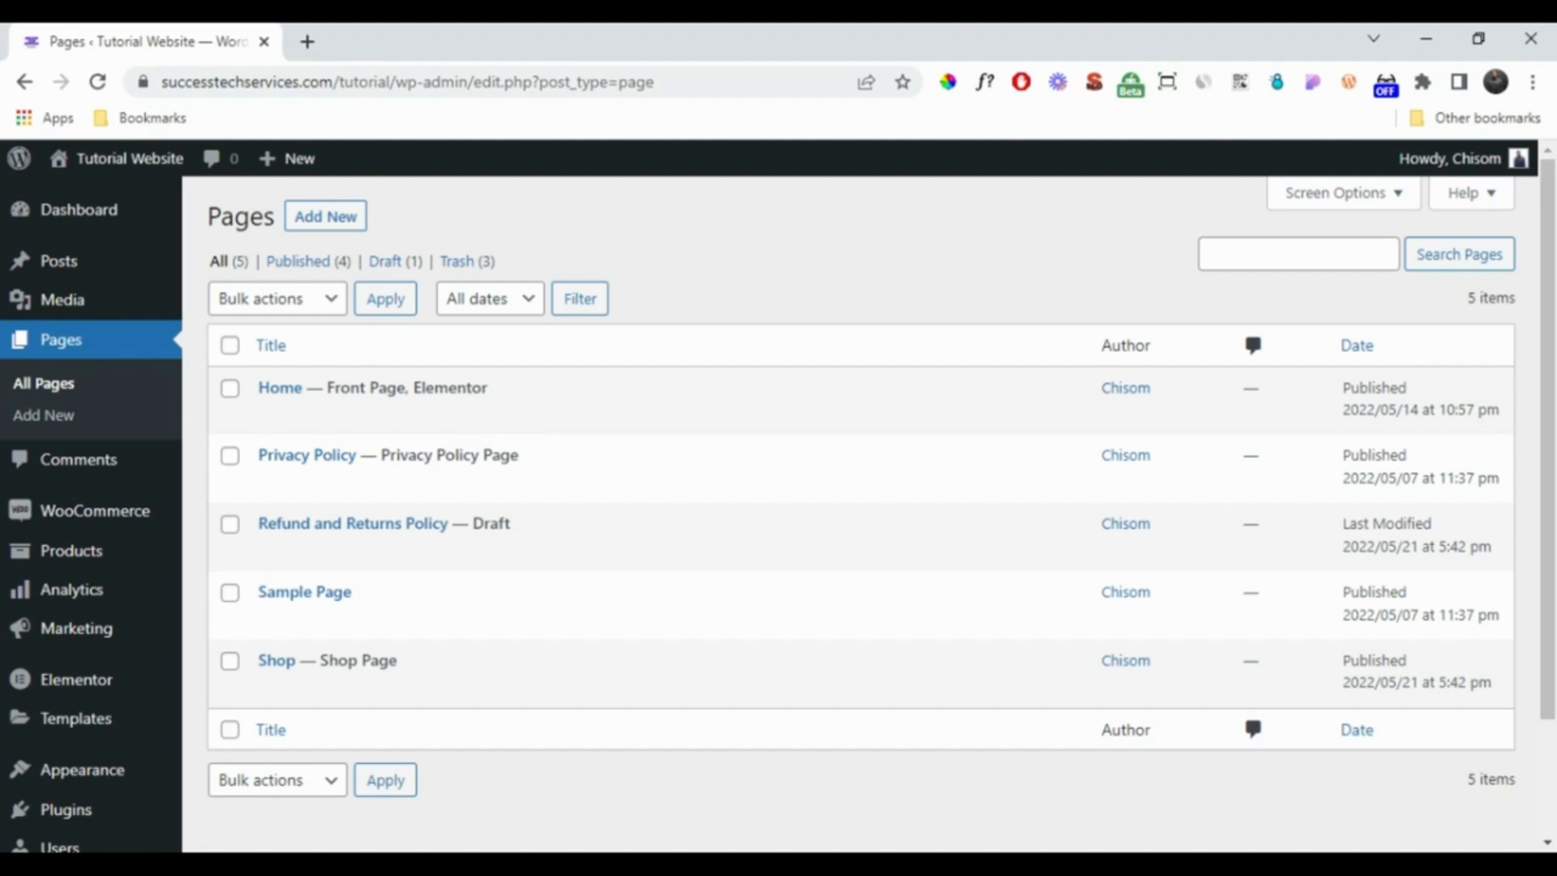
left_click(332, 225)
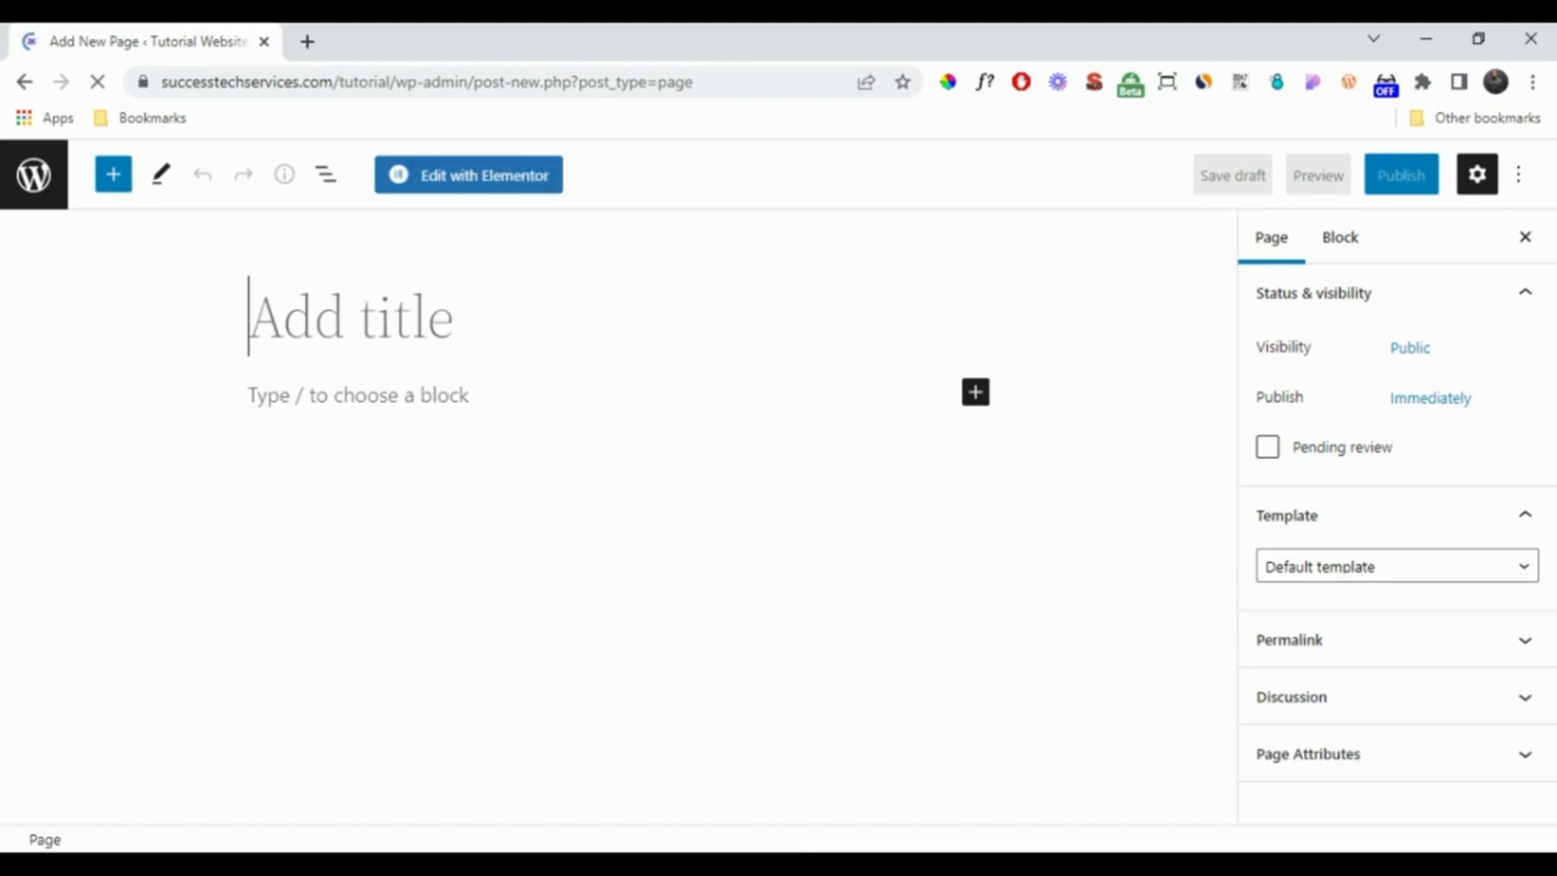
type("Cart")
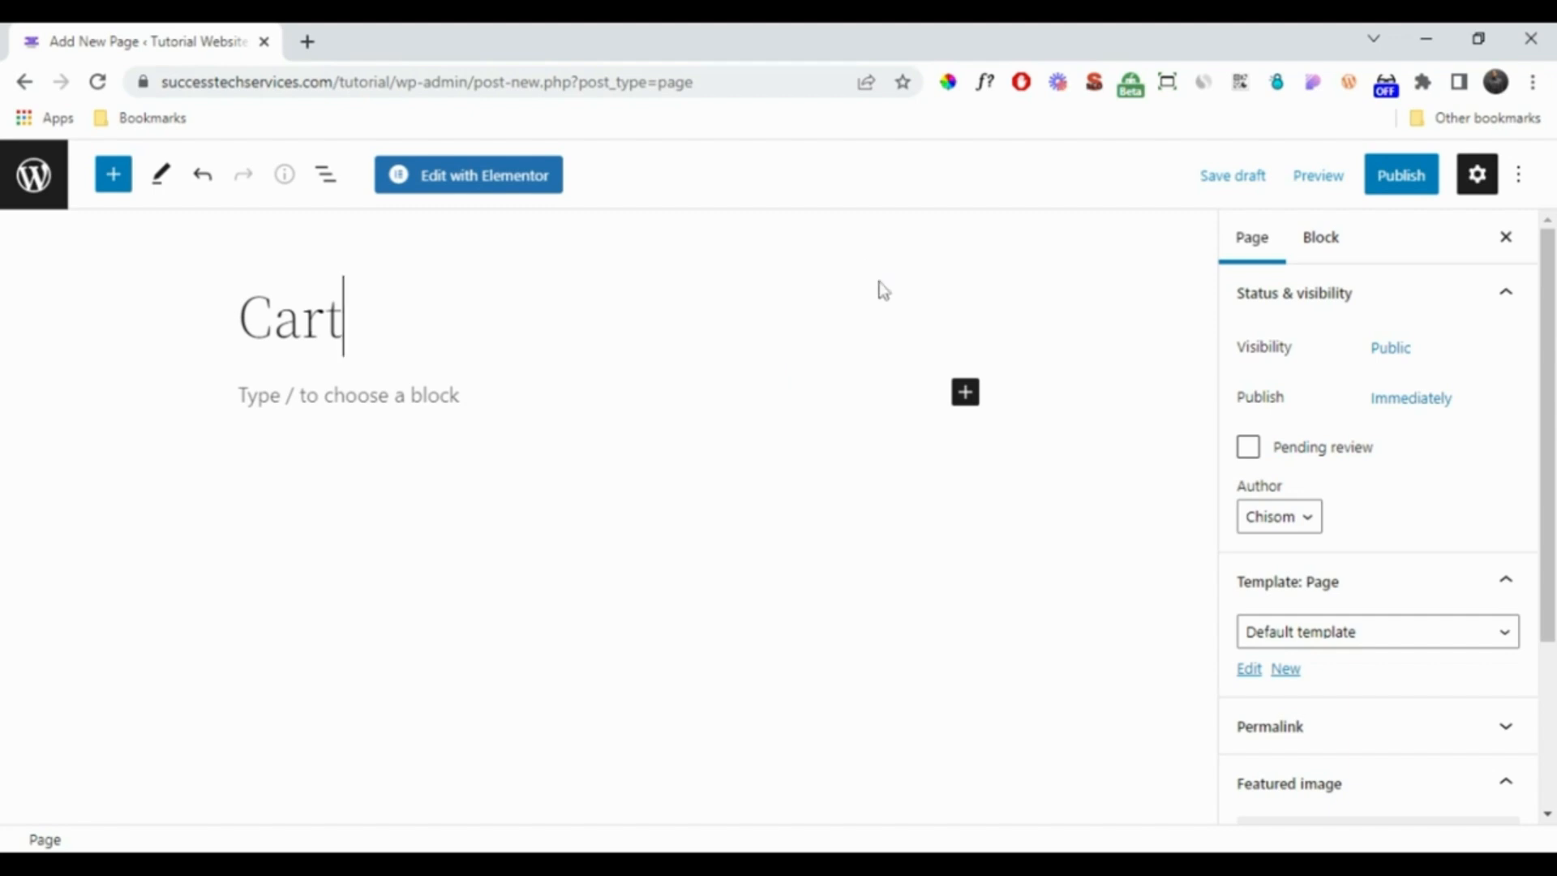
left_click(1402, 191)
left_click(1329, 176)
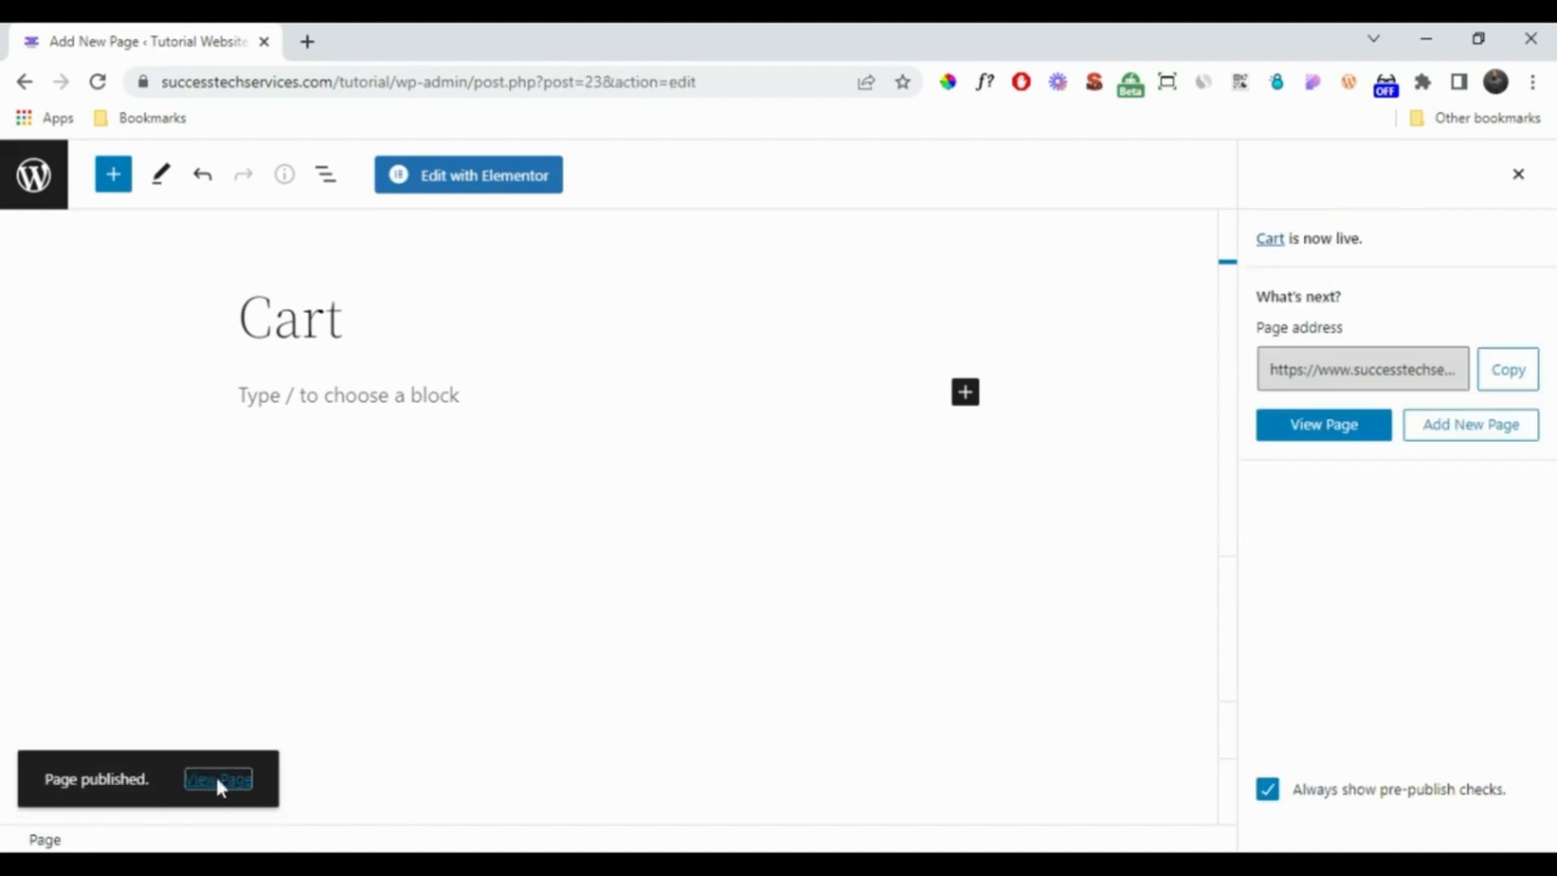
Step: View the published Cart page in a separate tab, close it, and return to the list of pages
middle_click(217, 779)
left_click(431, 31)
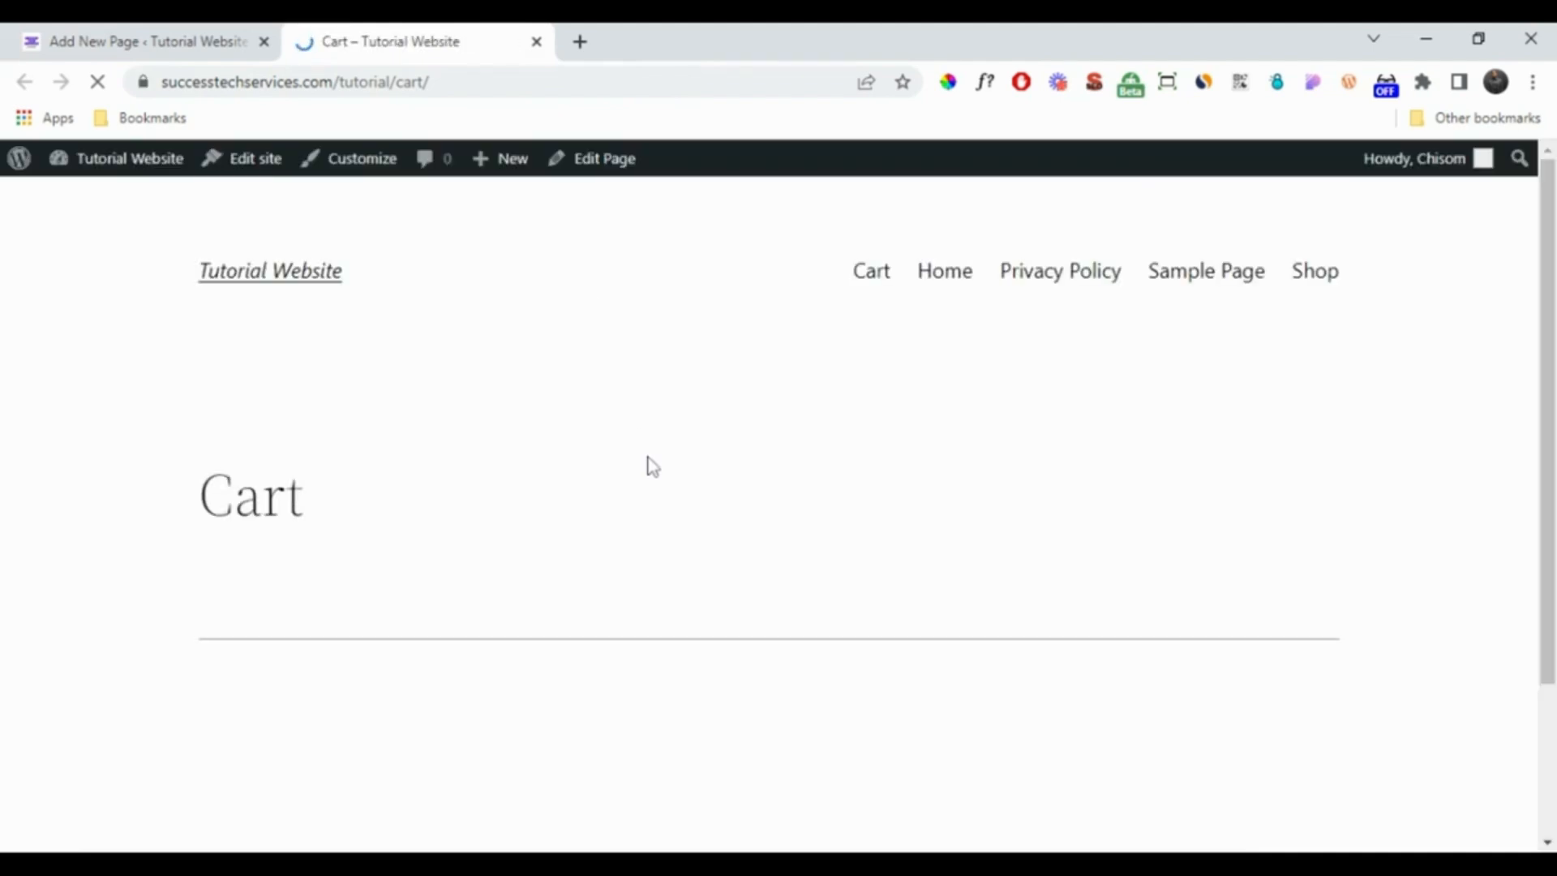
scroll(744, 529, "down", 2)
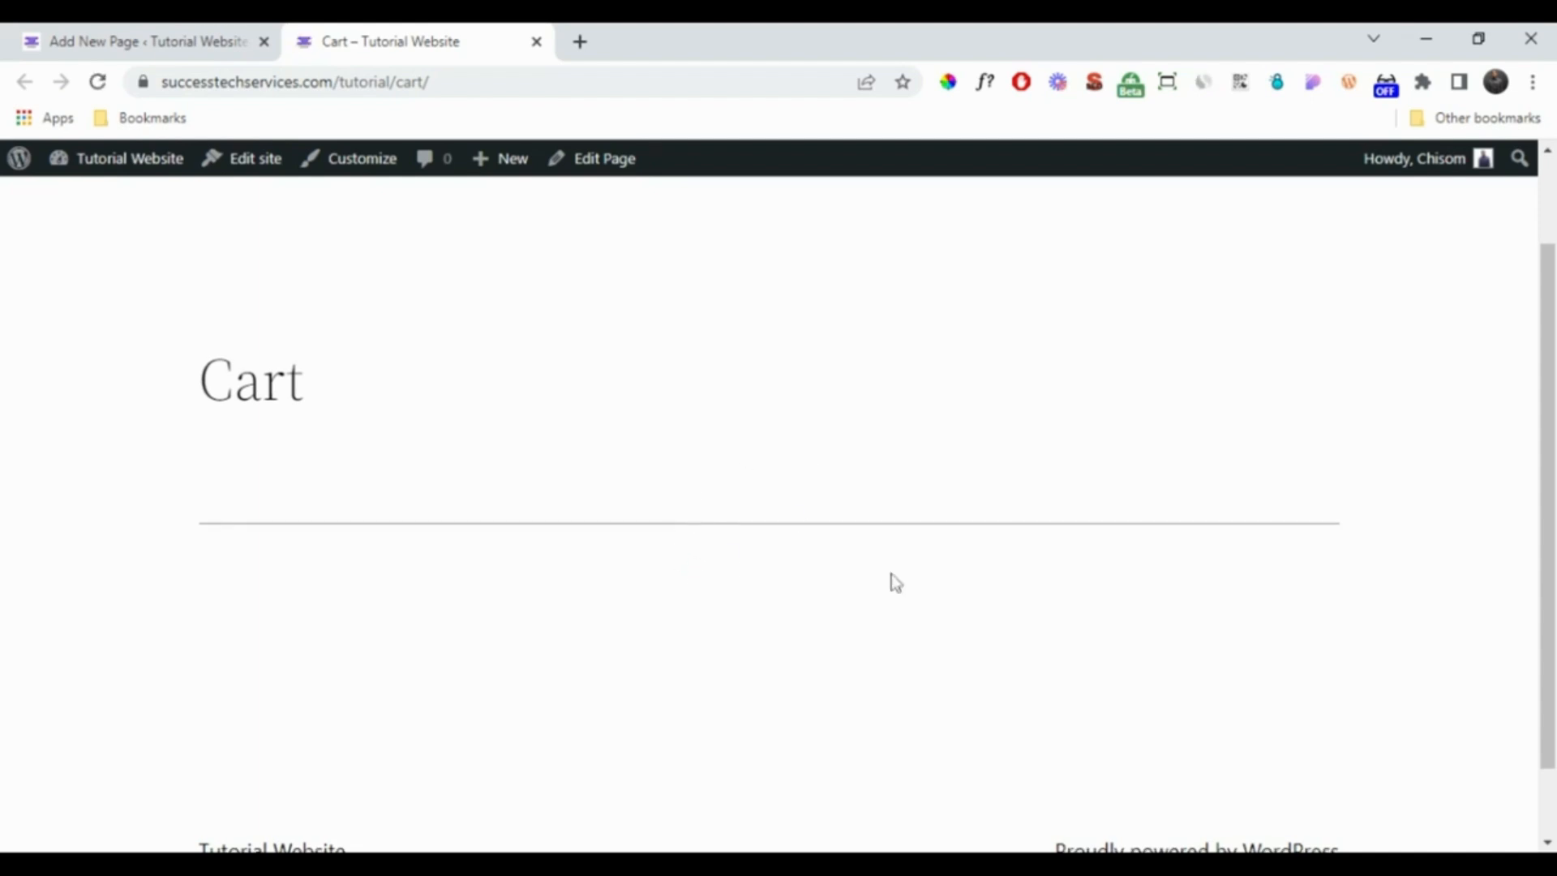
left_click(536, 43)
left_click(11, 193)
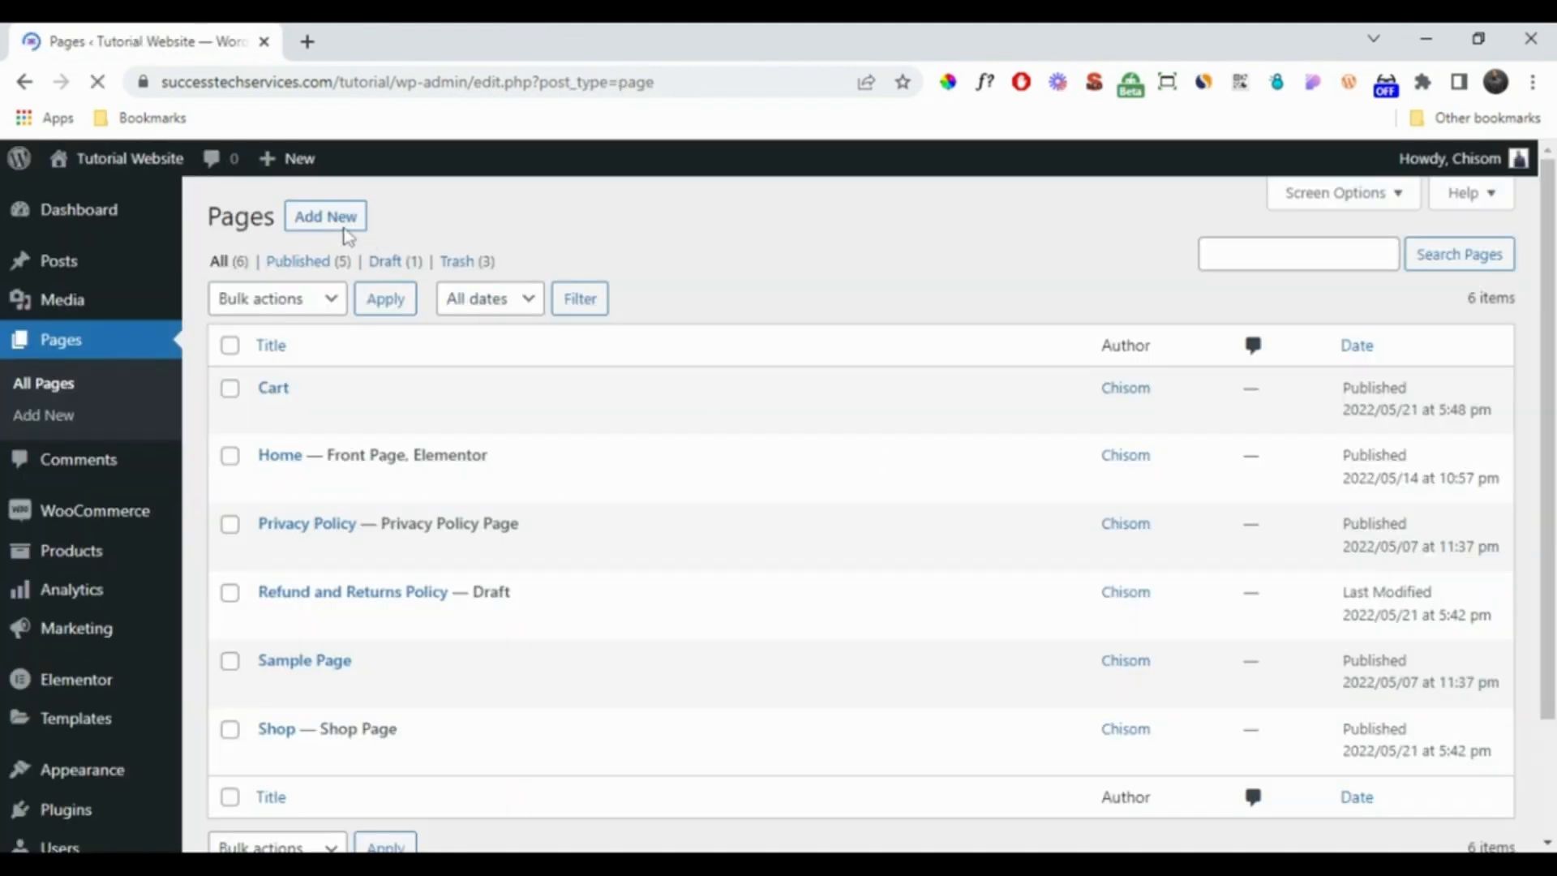
Step: Create another new page titled "Checkout" and publish it
left_click(338, 227)
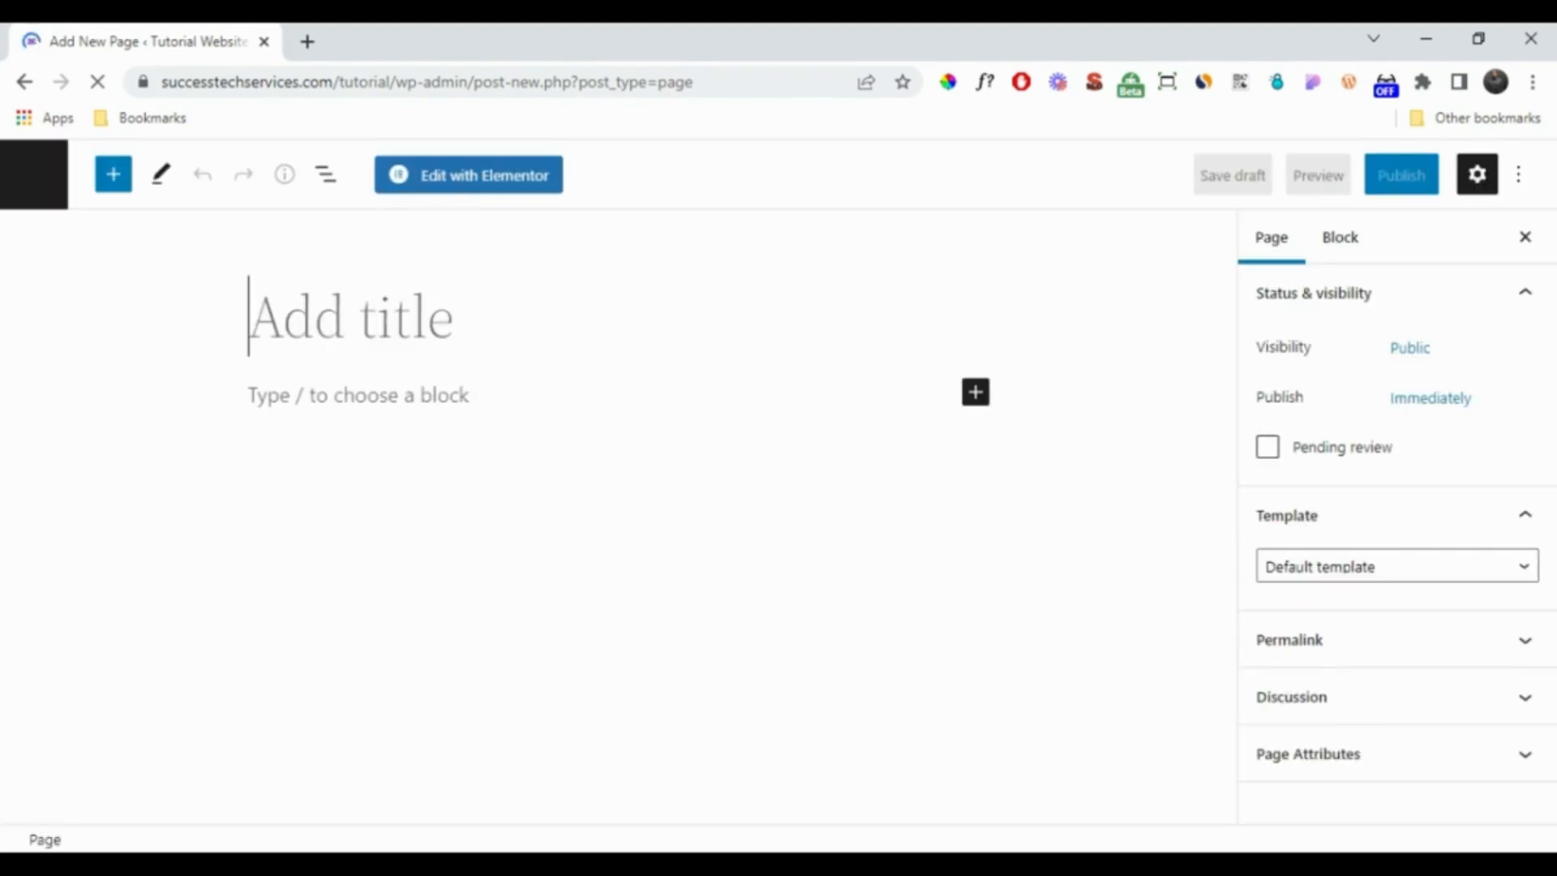
type("Checkout")
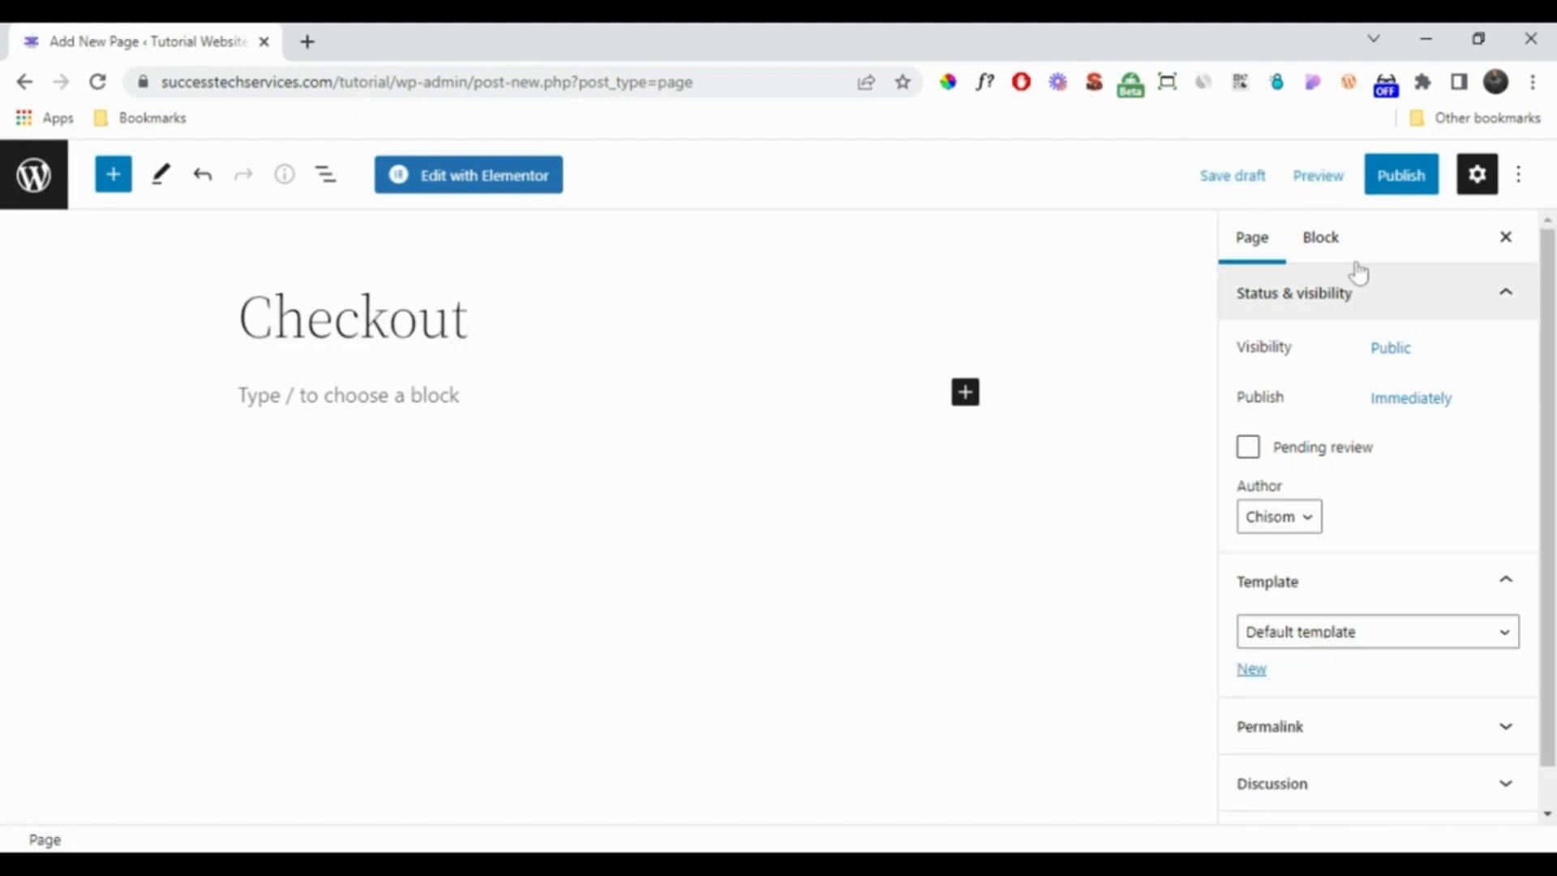
left_click(1392, 188)
left_click(1337, 198)
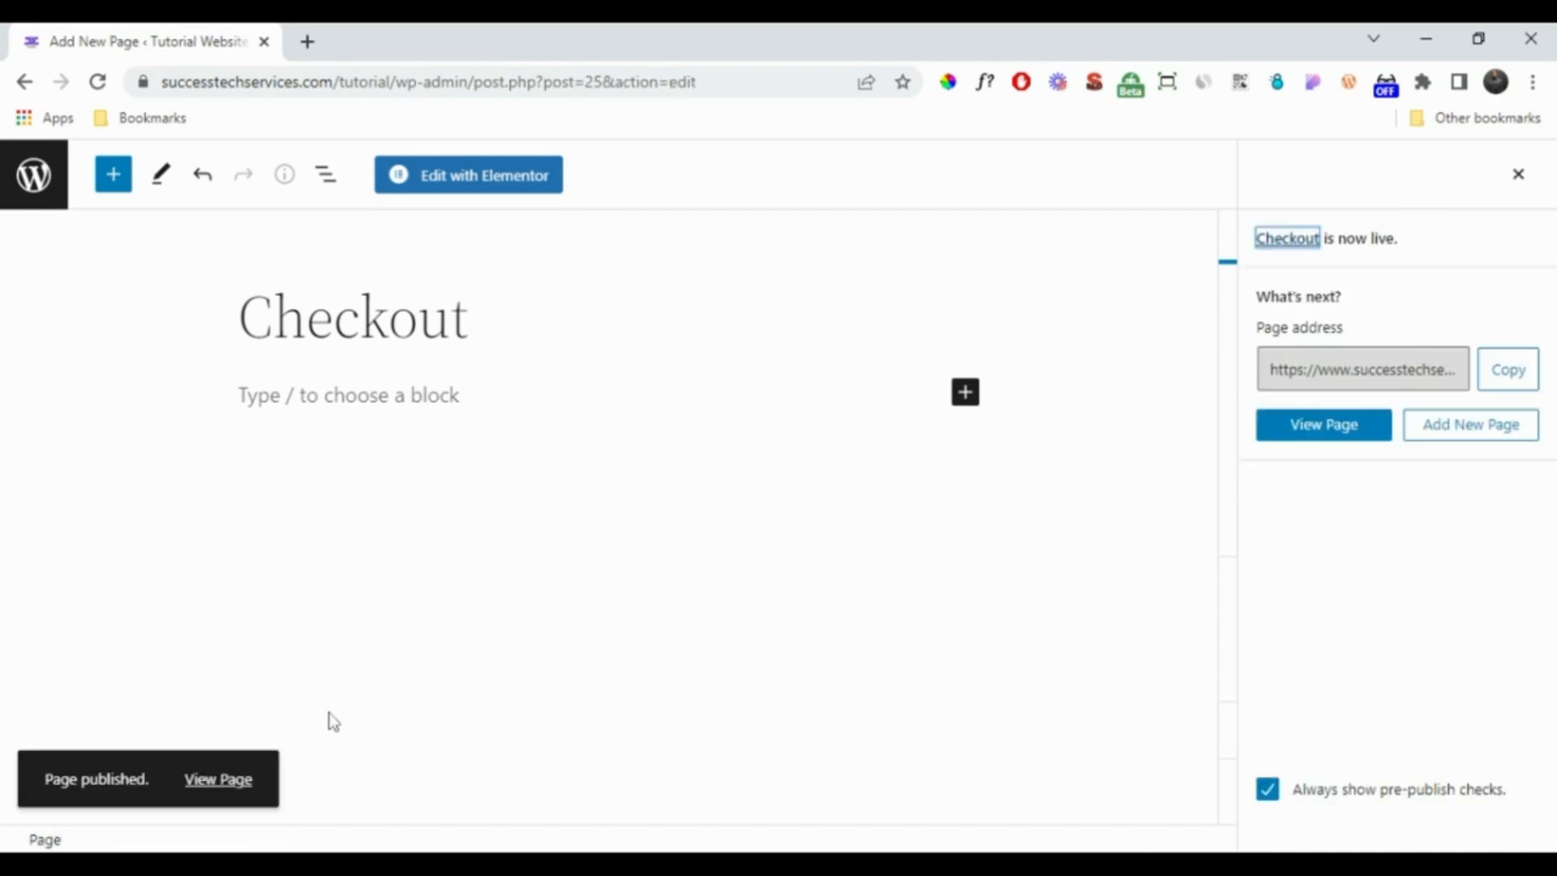
Step: View the published Checkout page in a separate tab, close it, and return to the list of pages
left_click(232, 790)
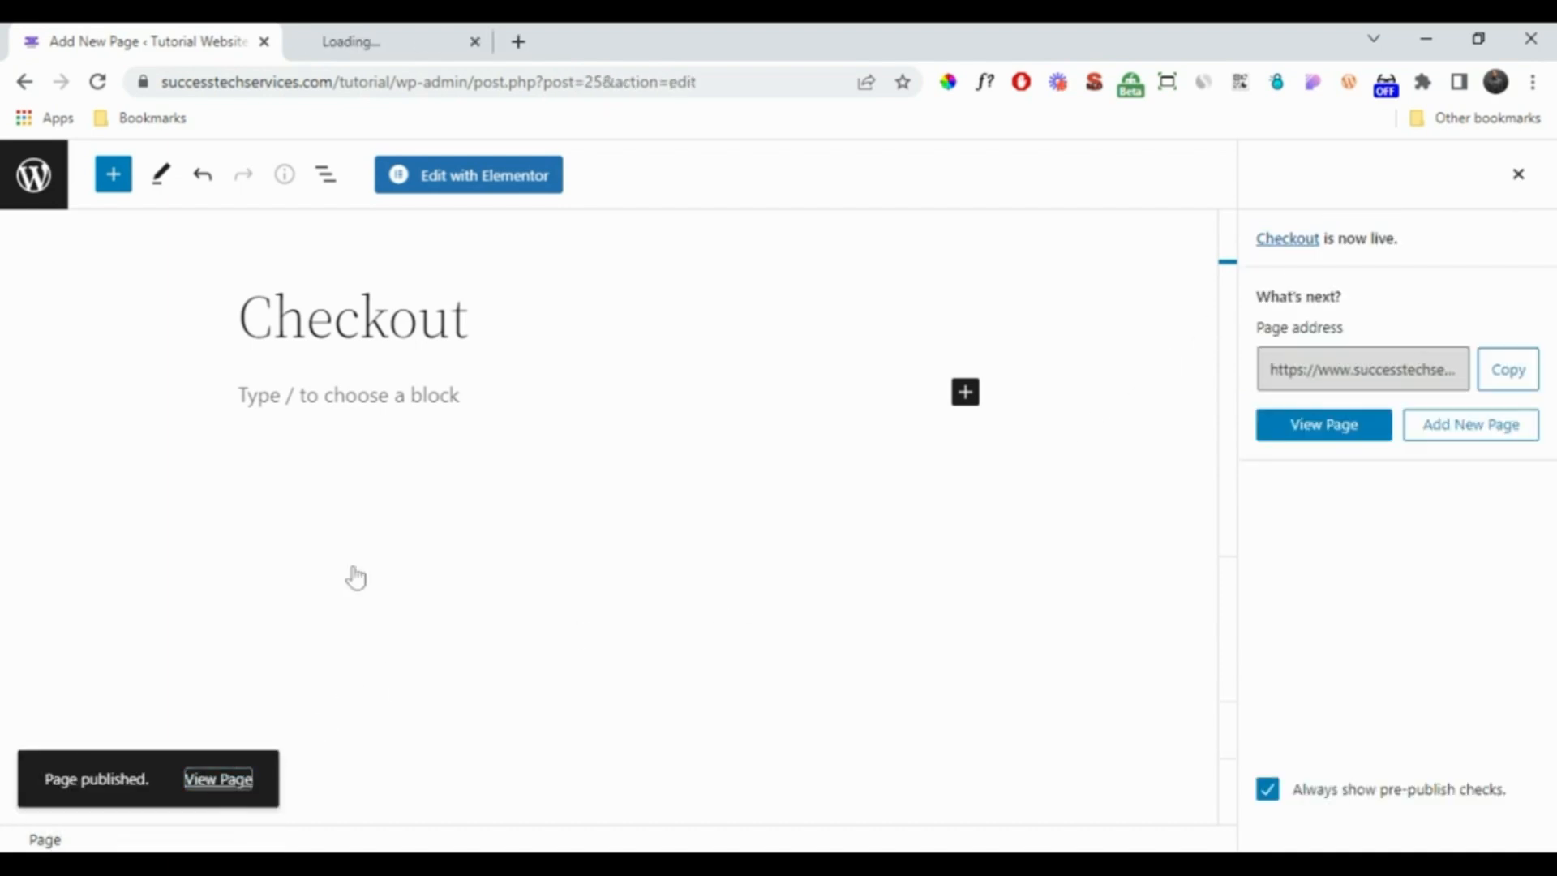
left_click(439, 37)
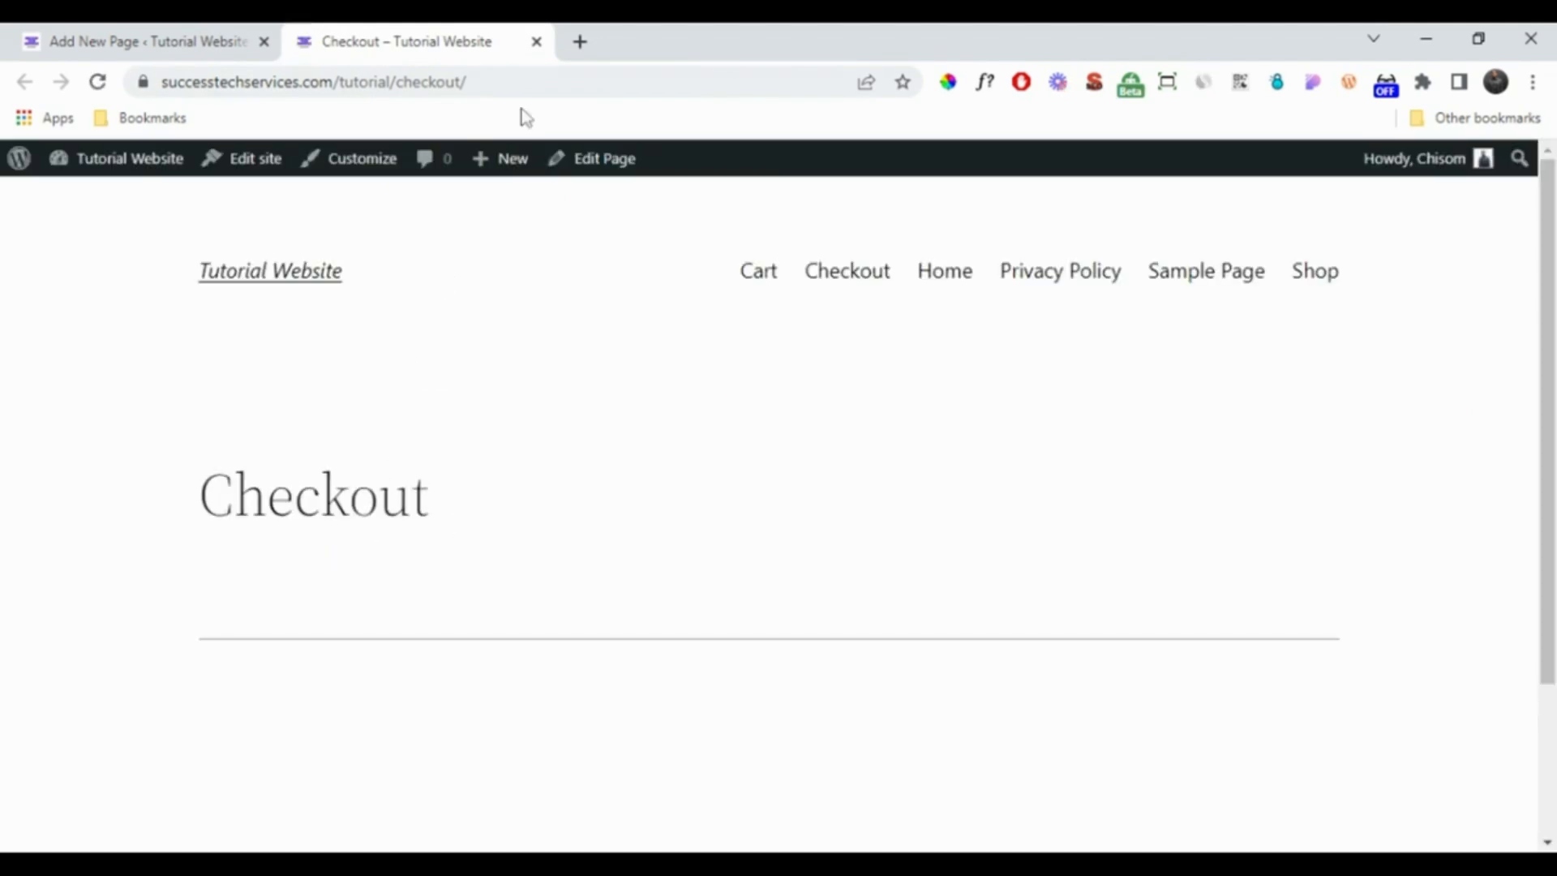
left_click(536, 41)
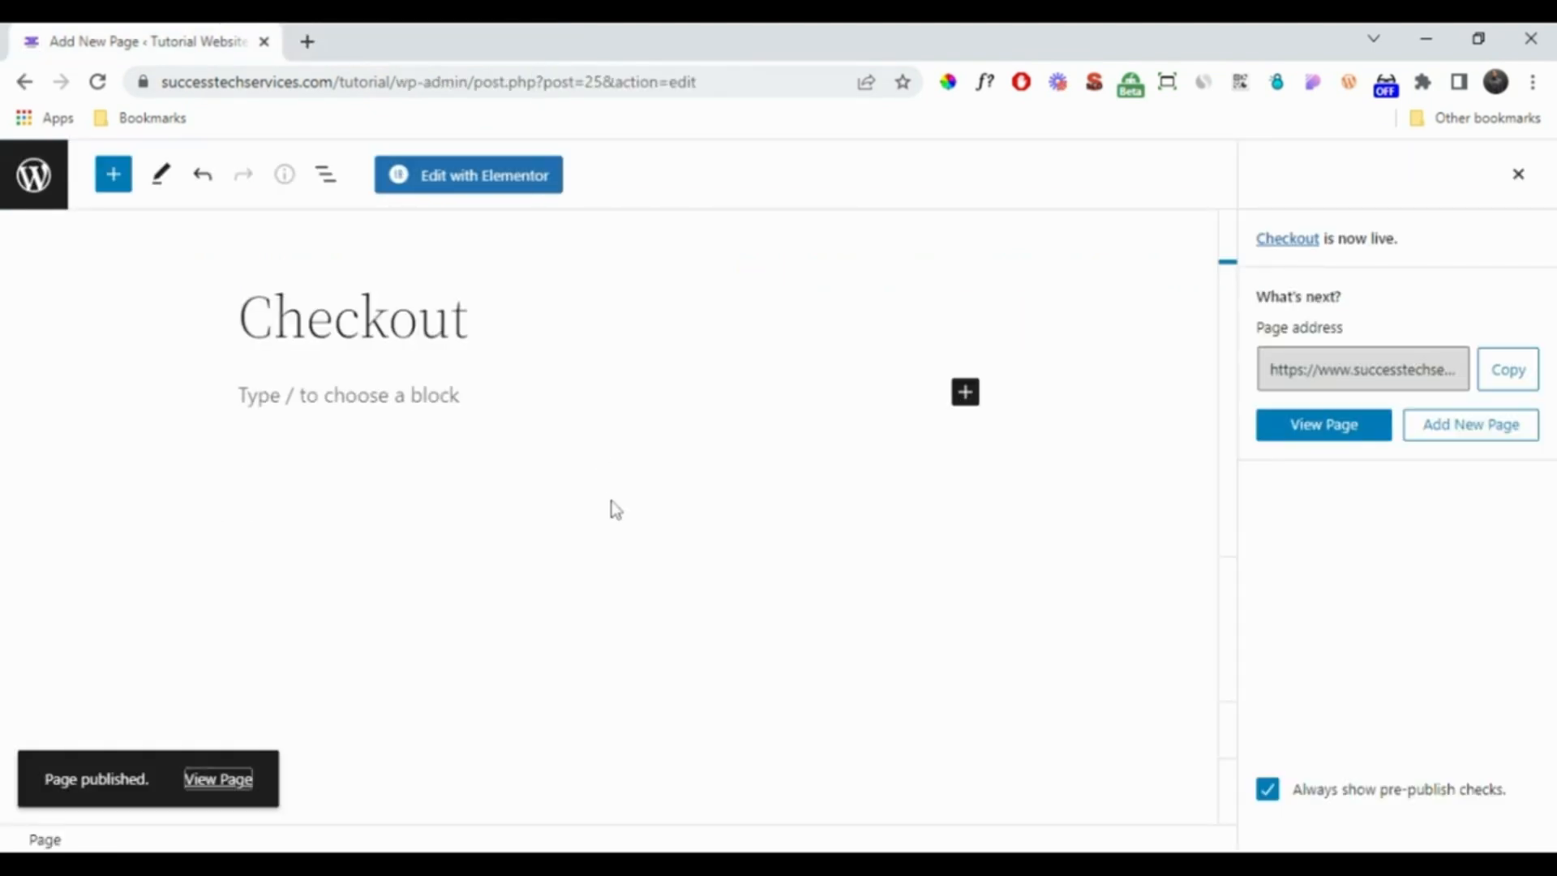
left_click(44, 176)
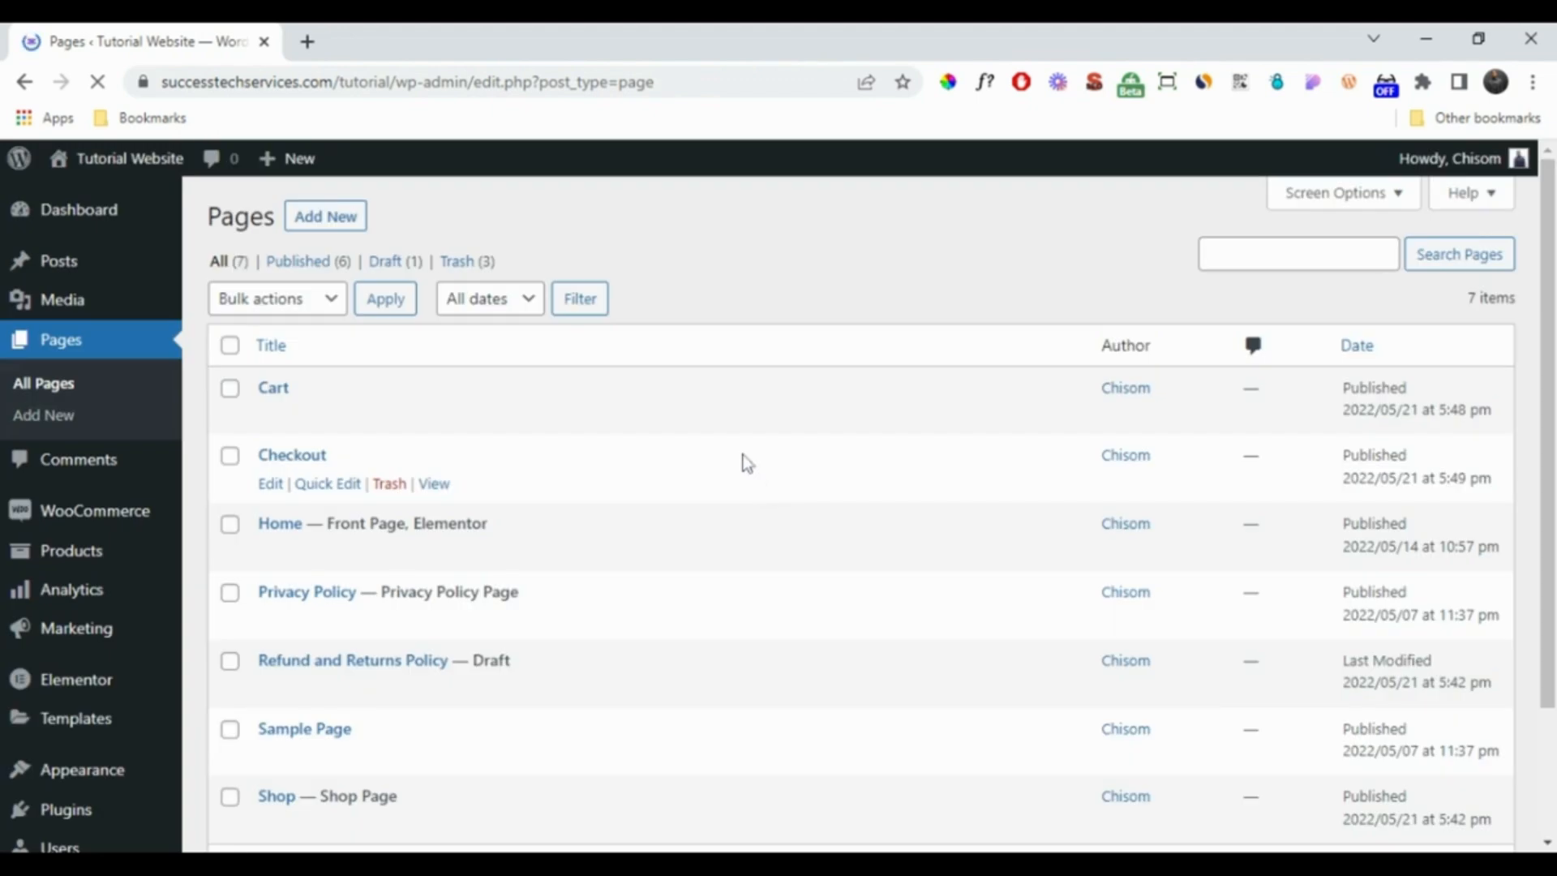
Step: Create a third new page titled "My Account" and publish it
left_click(348, 224)
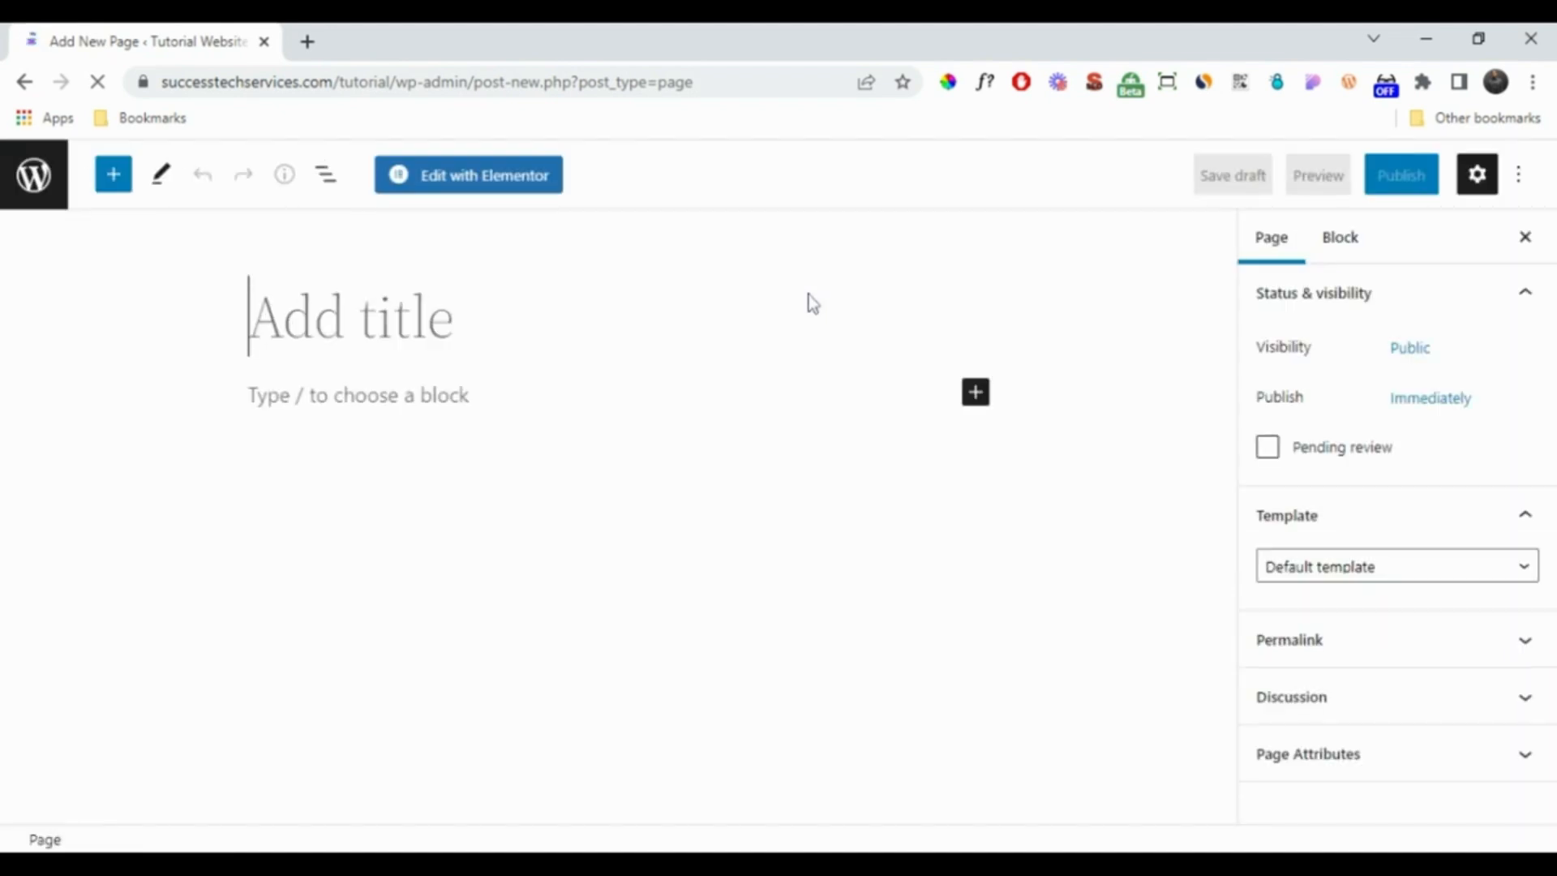
type("My A")
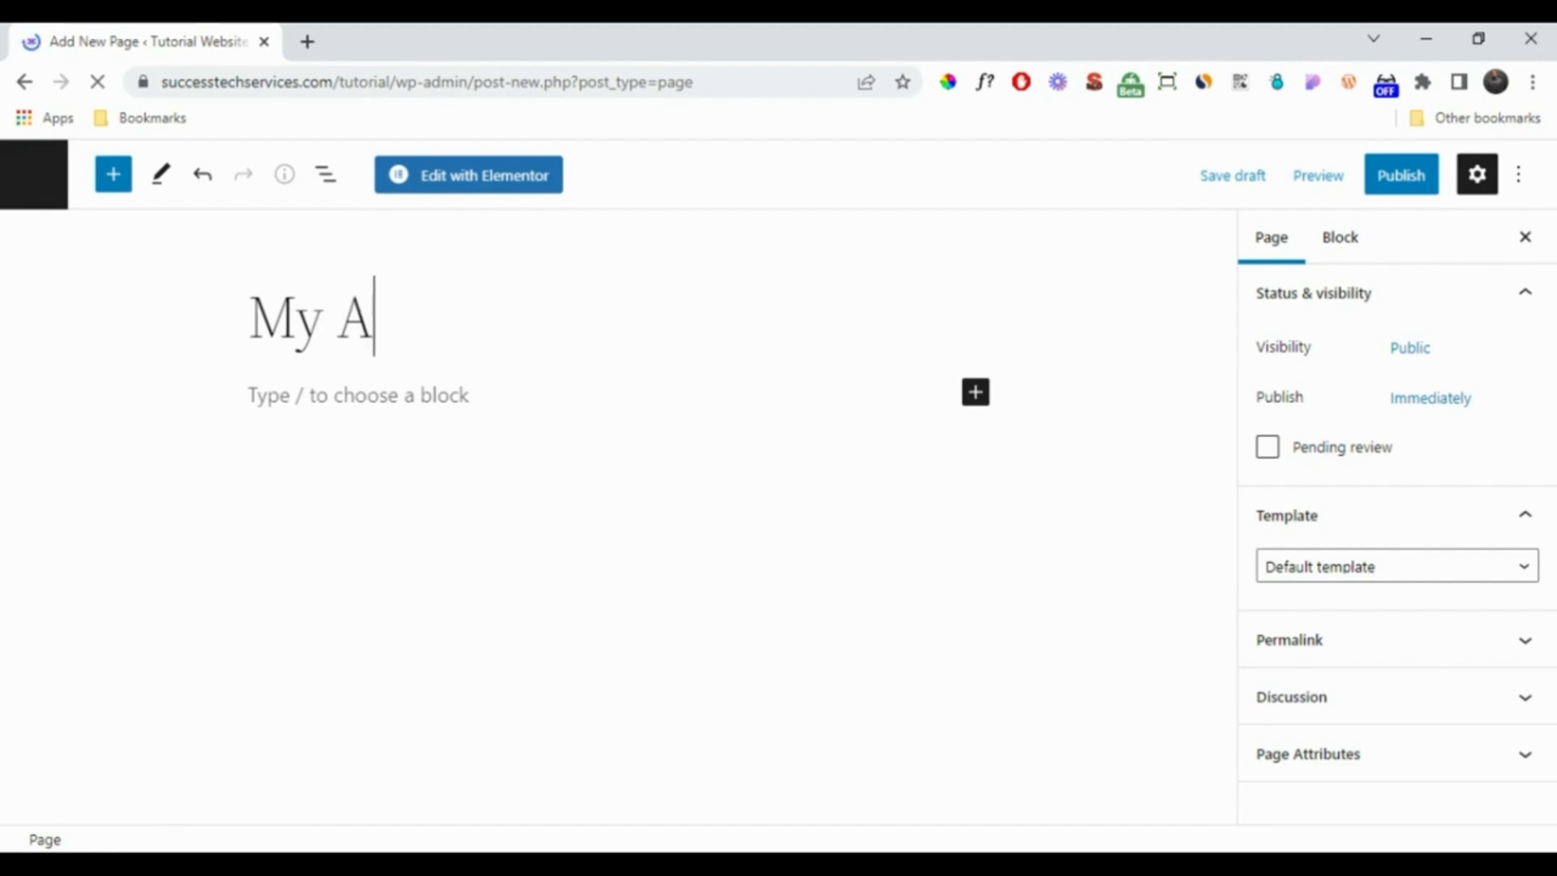
type("ccount")
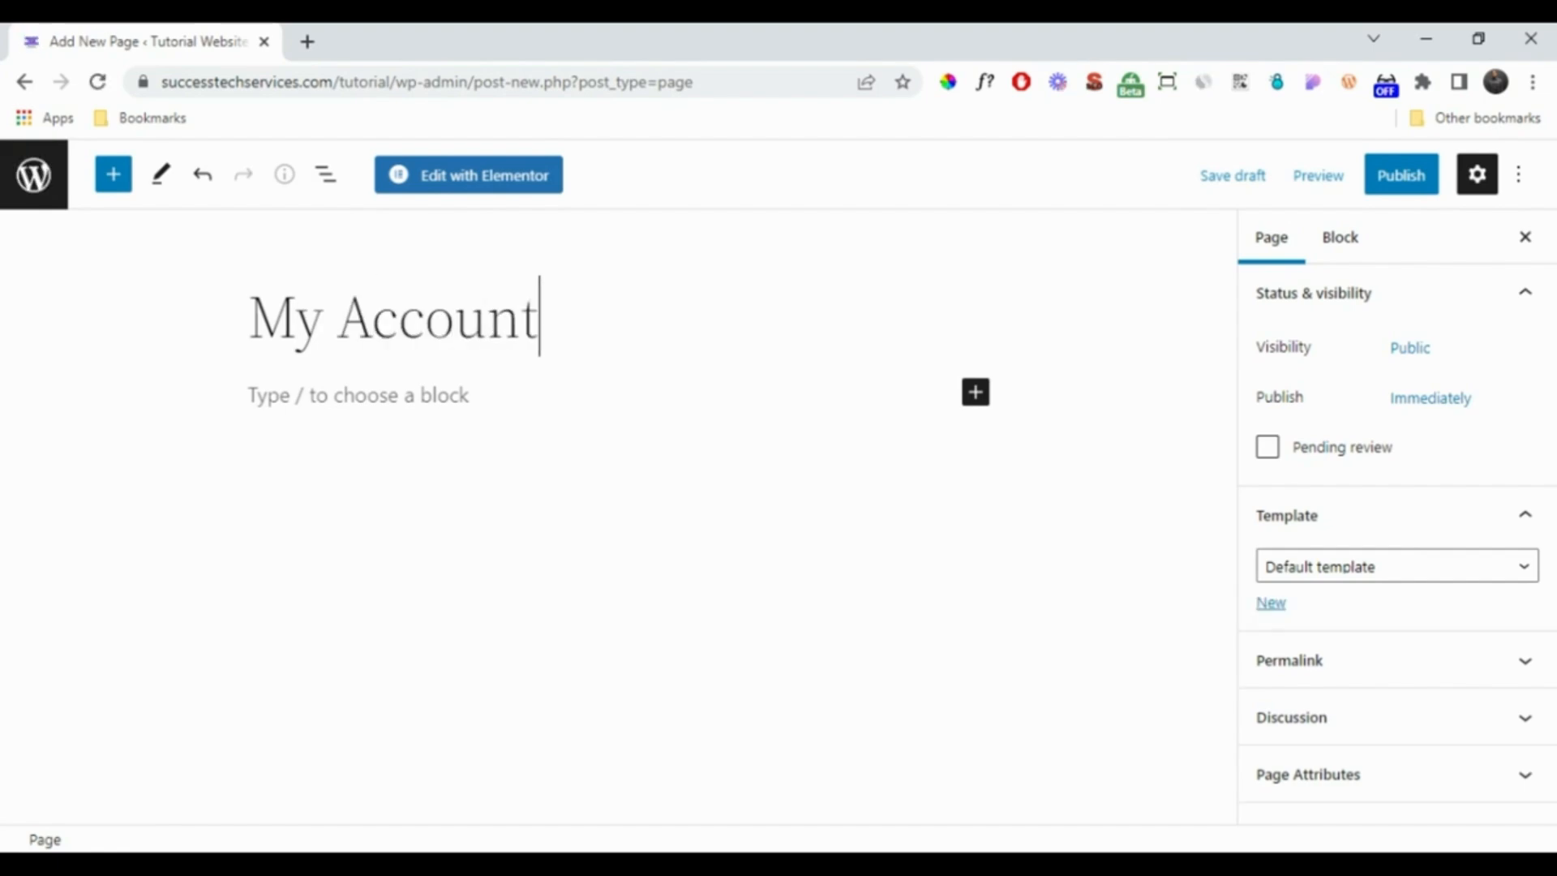
left_click(1415, 187)
left_click(1344, 193)
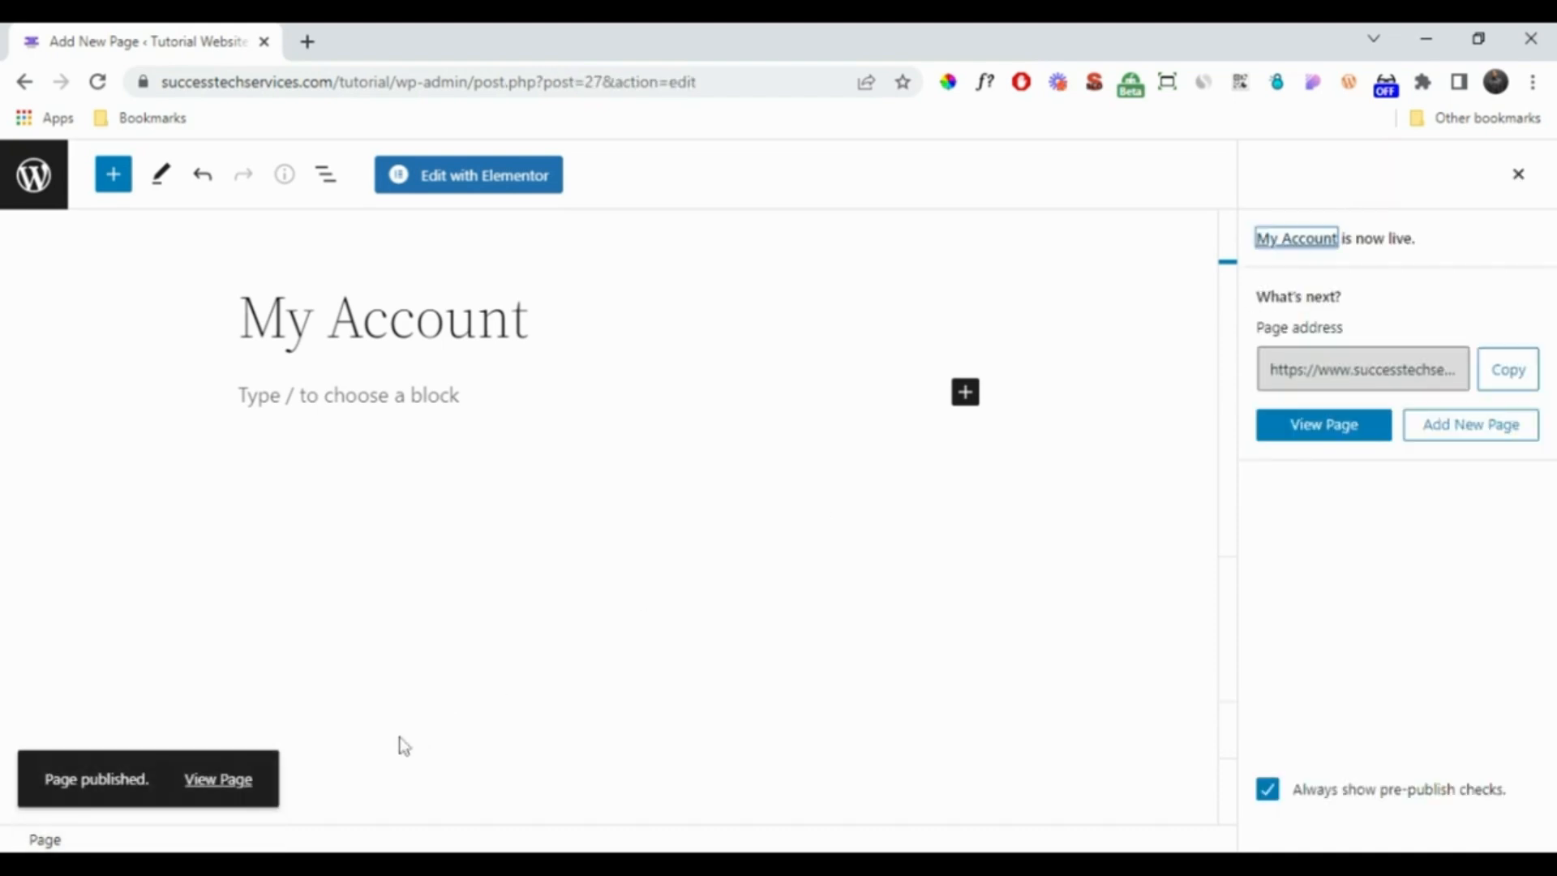
Step: View the published My Account page in a separate tab, close it, and return to the list of pages
left_click(226, 781)
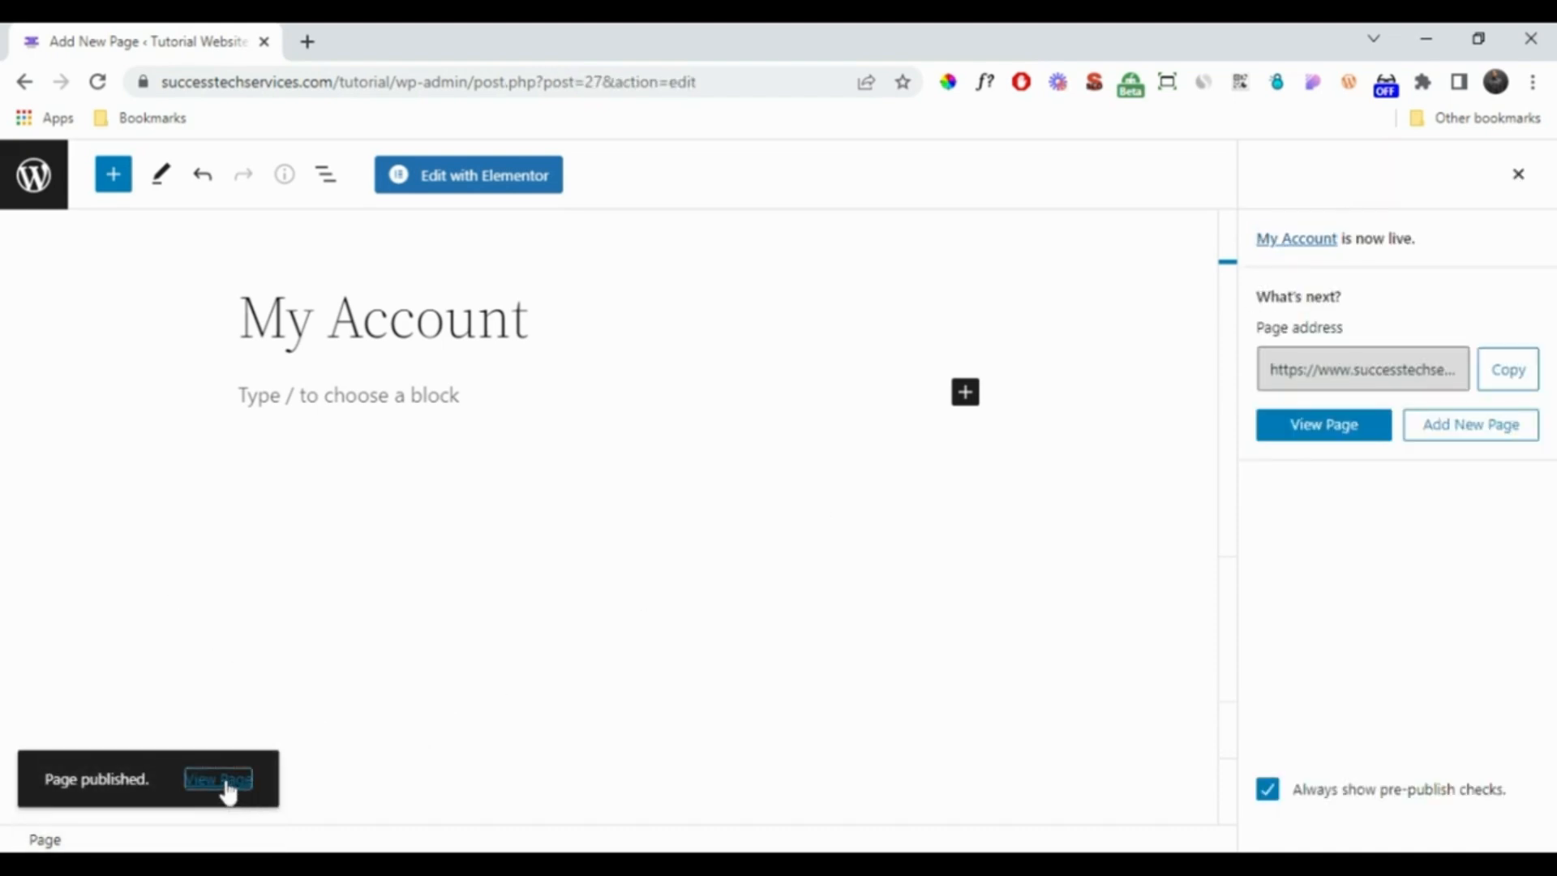
left_click(451, 30)
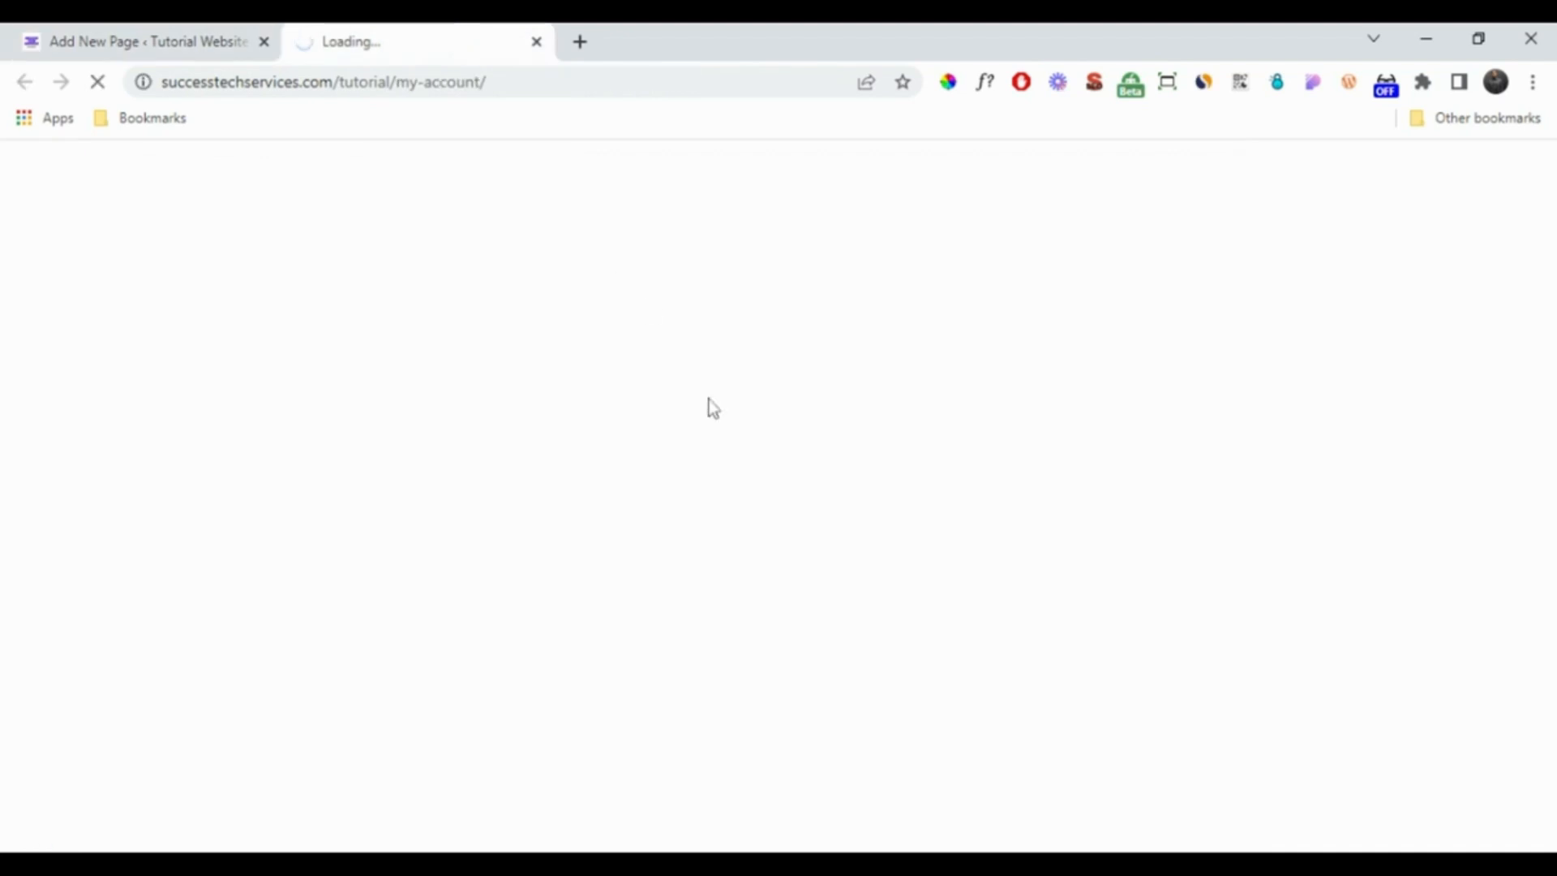
left_click(537, 41)
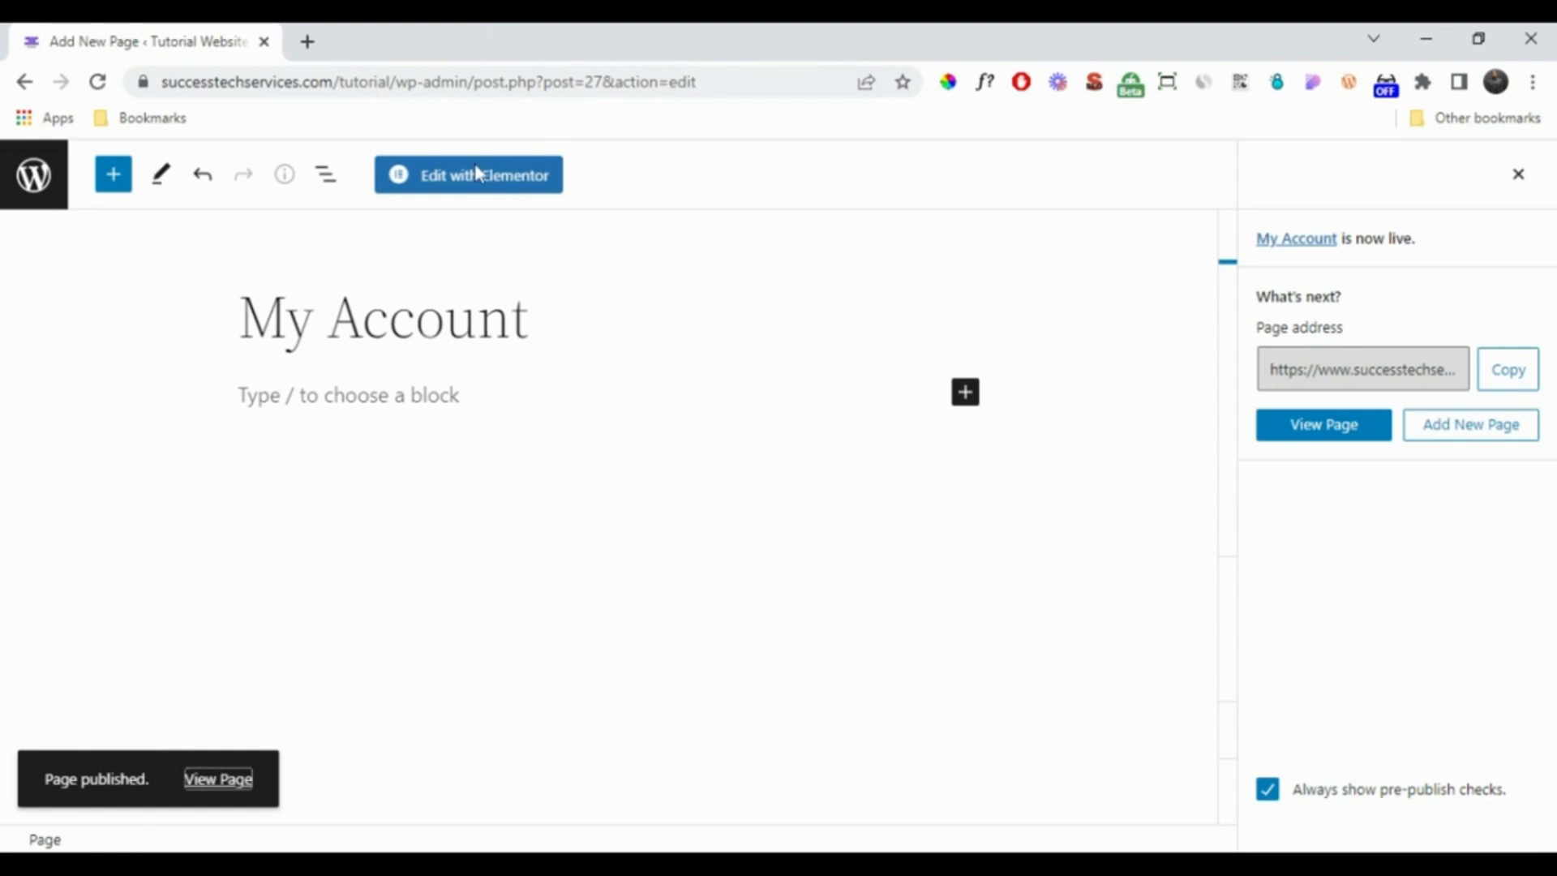
left_click(29, 194)
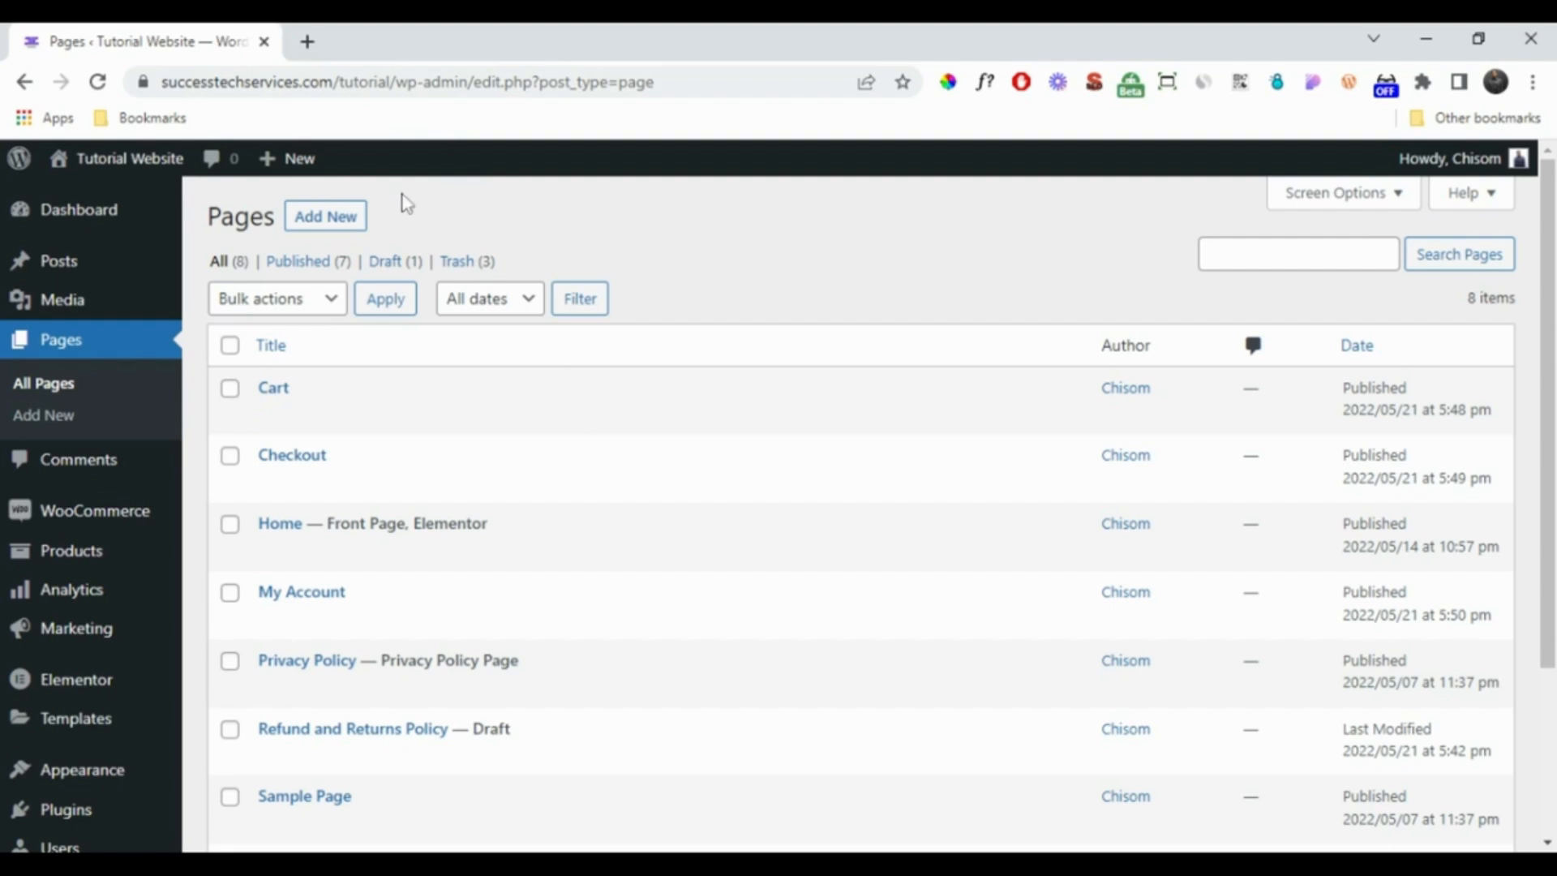
Step: Search Google in a new tab for "shortcodes included with woocommerce", open the WooCommerce documentation result separately, and close the results tab
key("ctrl+t")
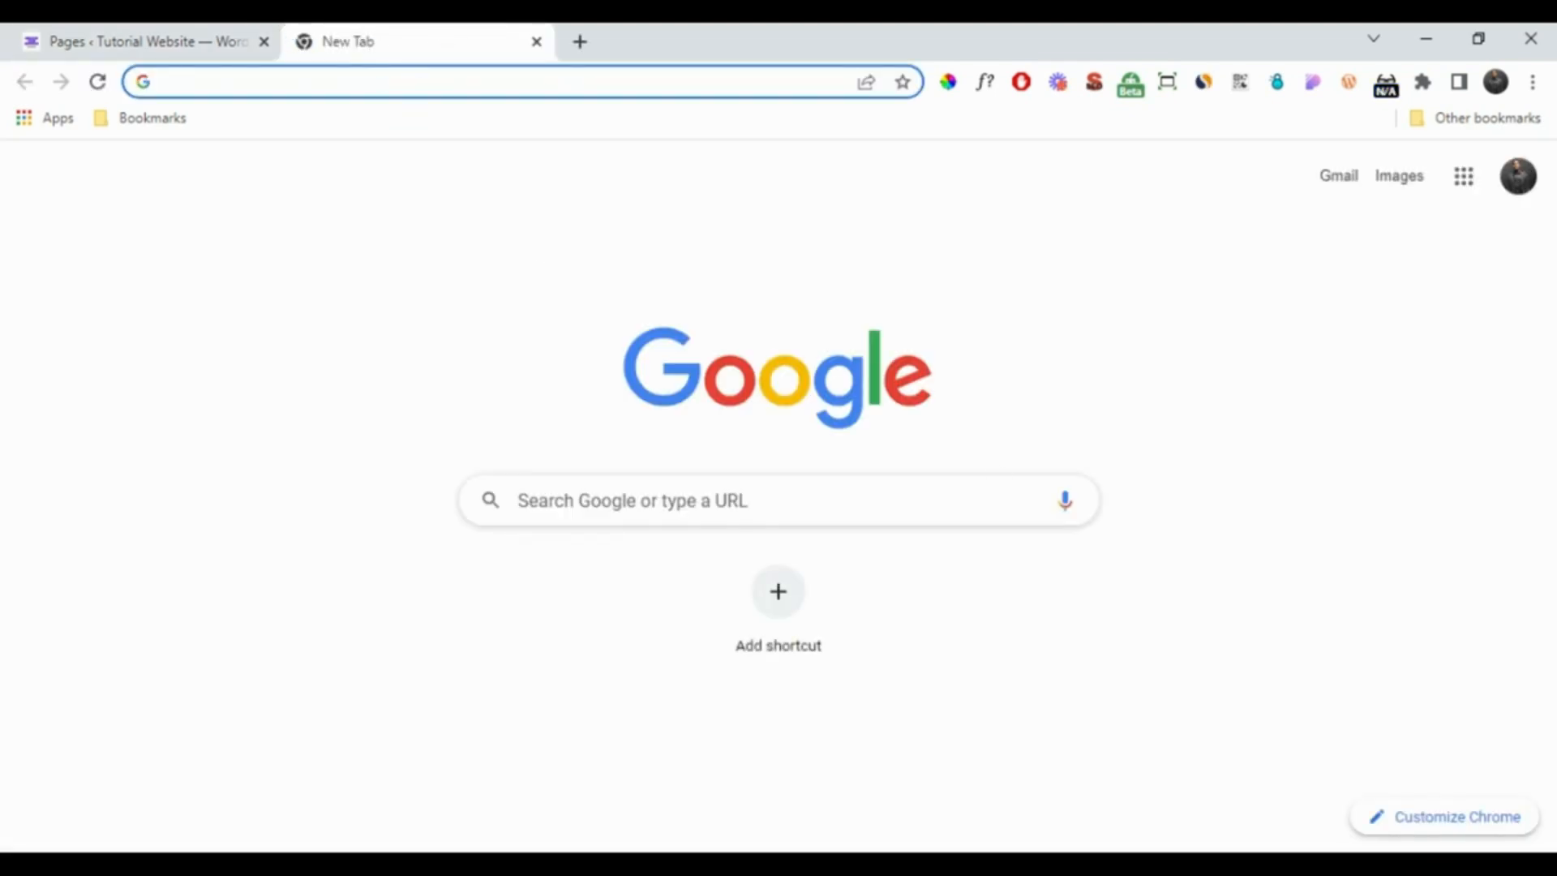
type("sho")
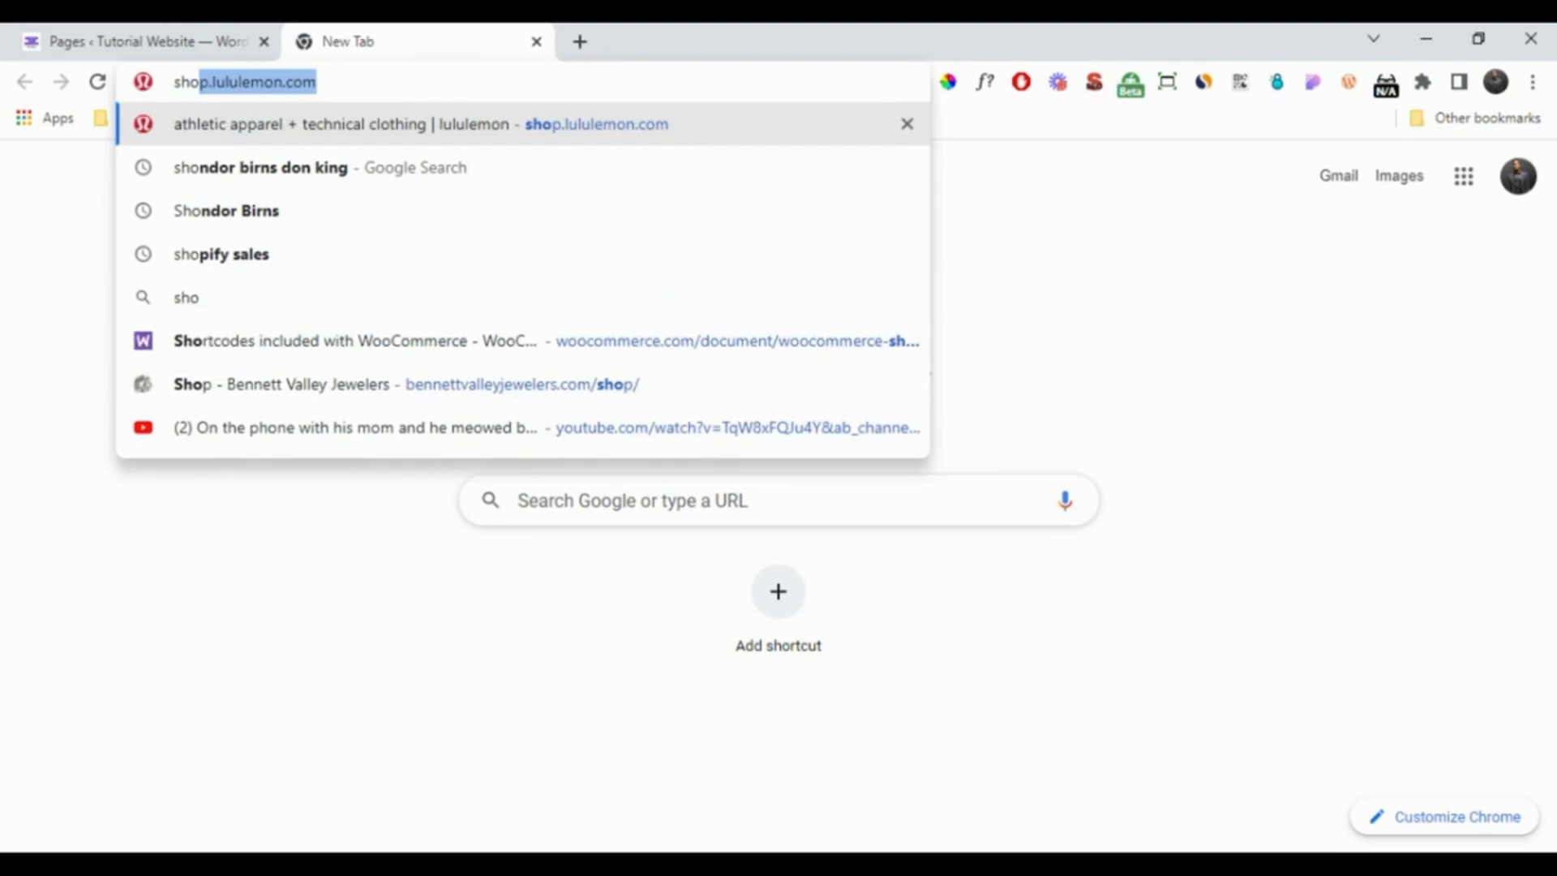
type("rt")
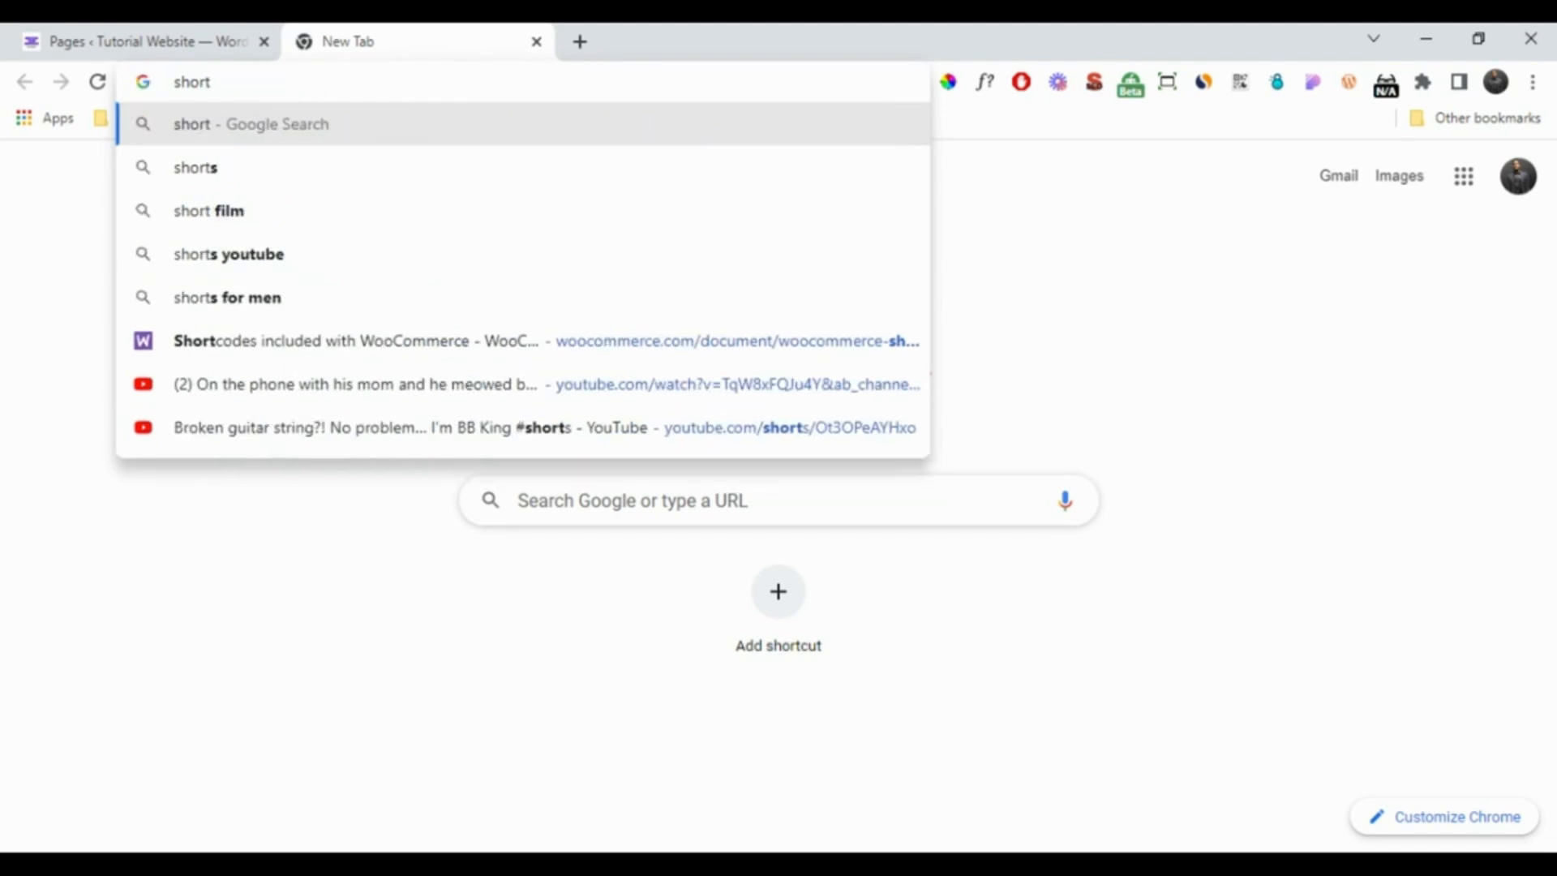
type("codes")
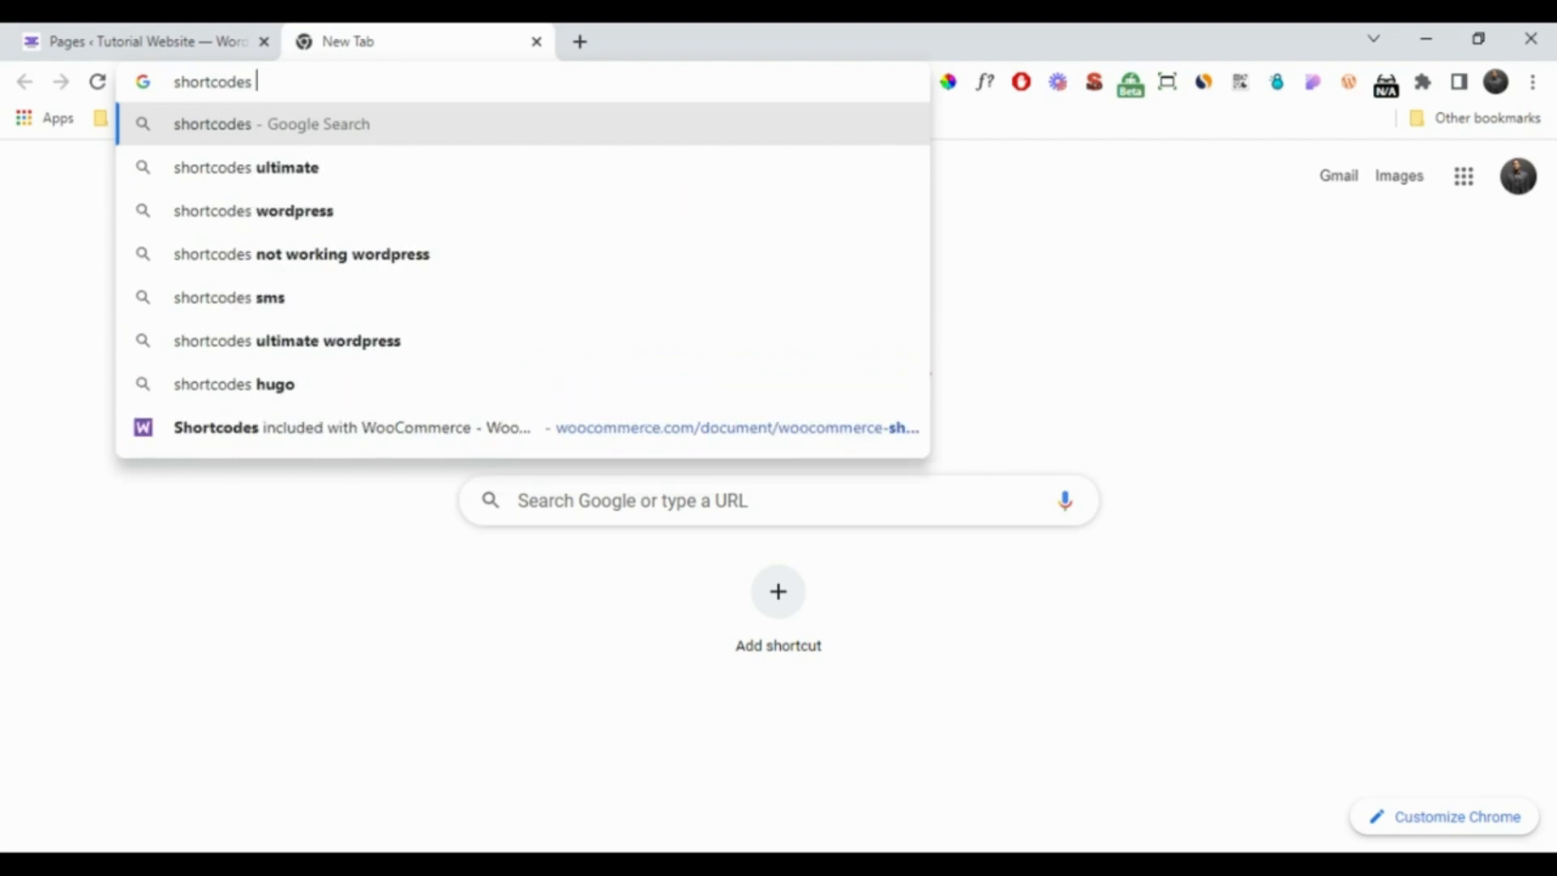
type(" inc")
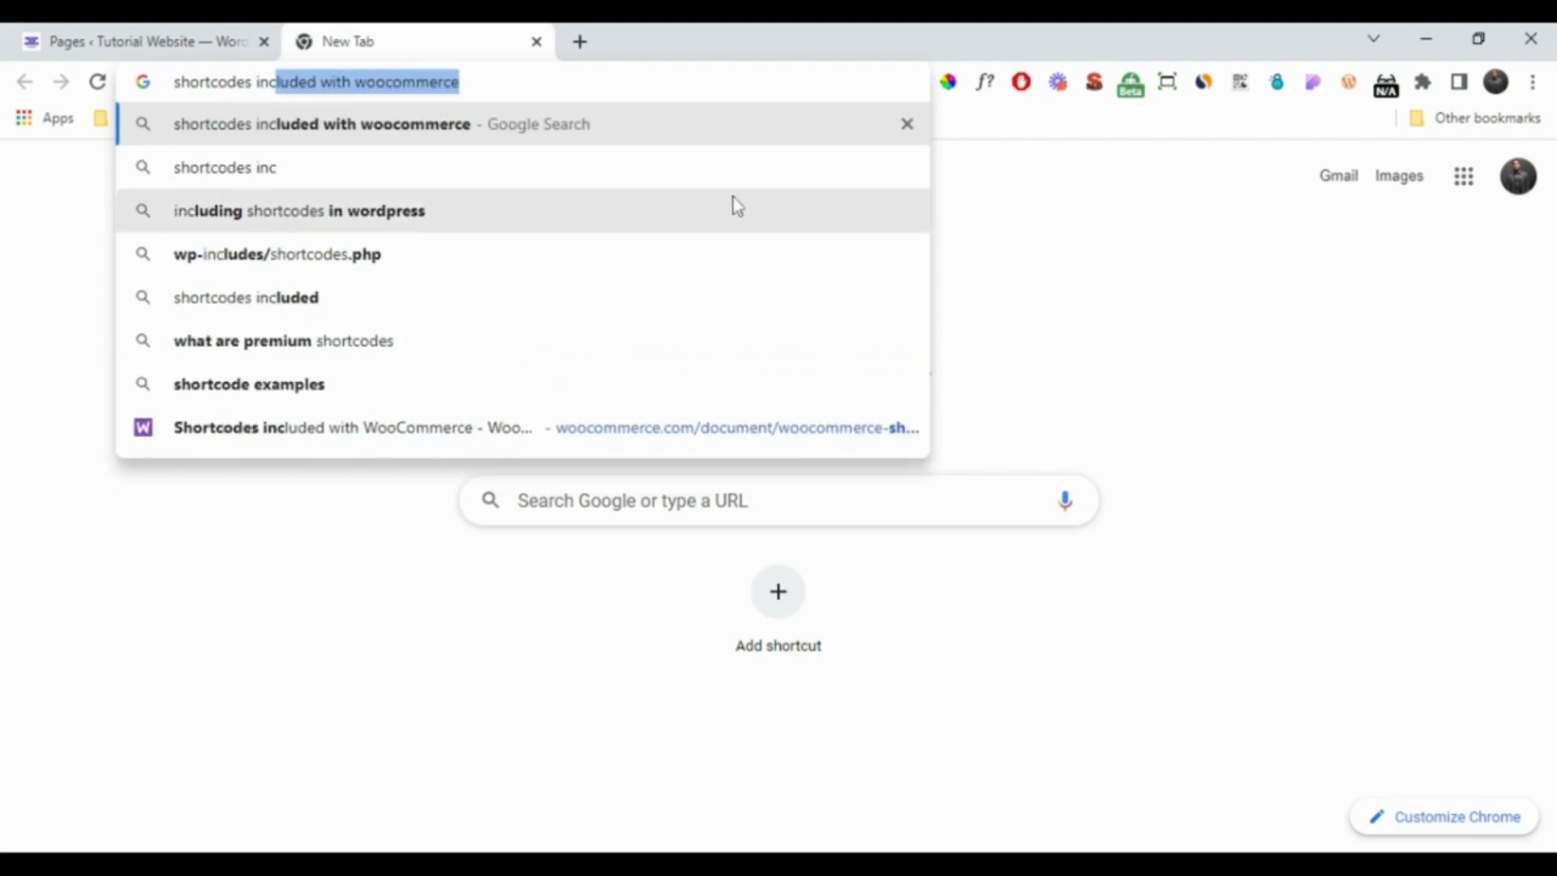
key("Return")
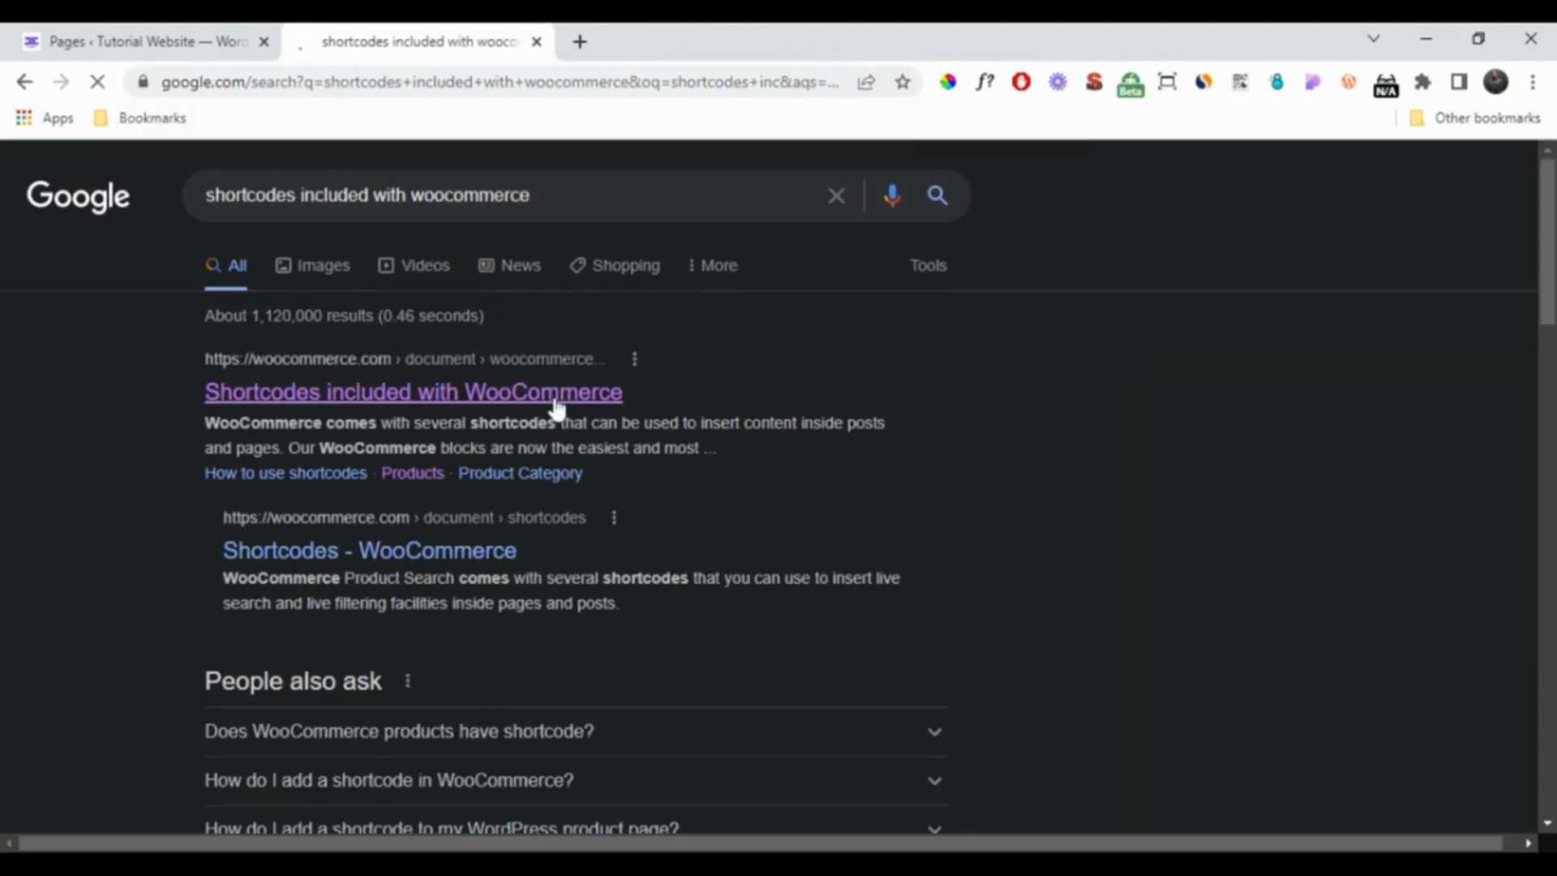
left_click(556, 408)
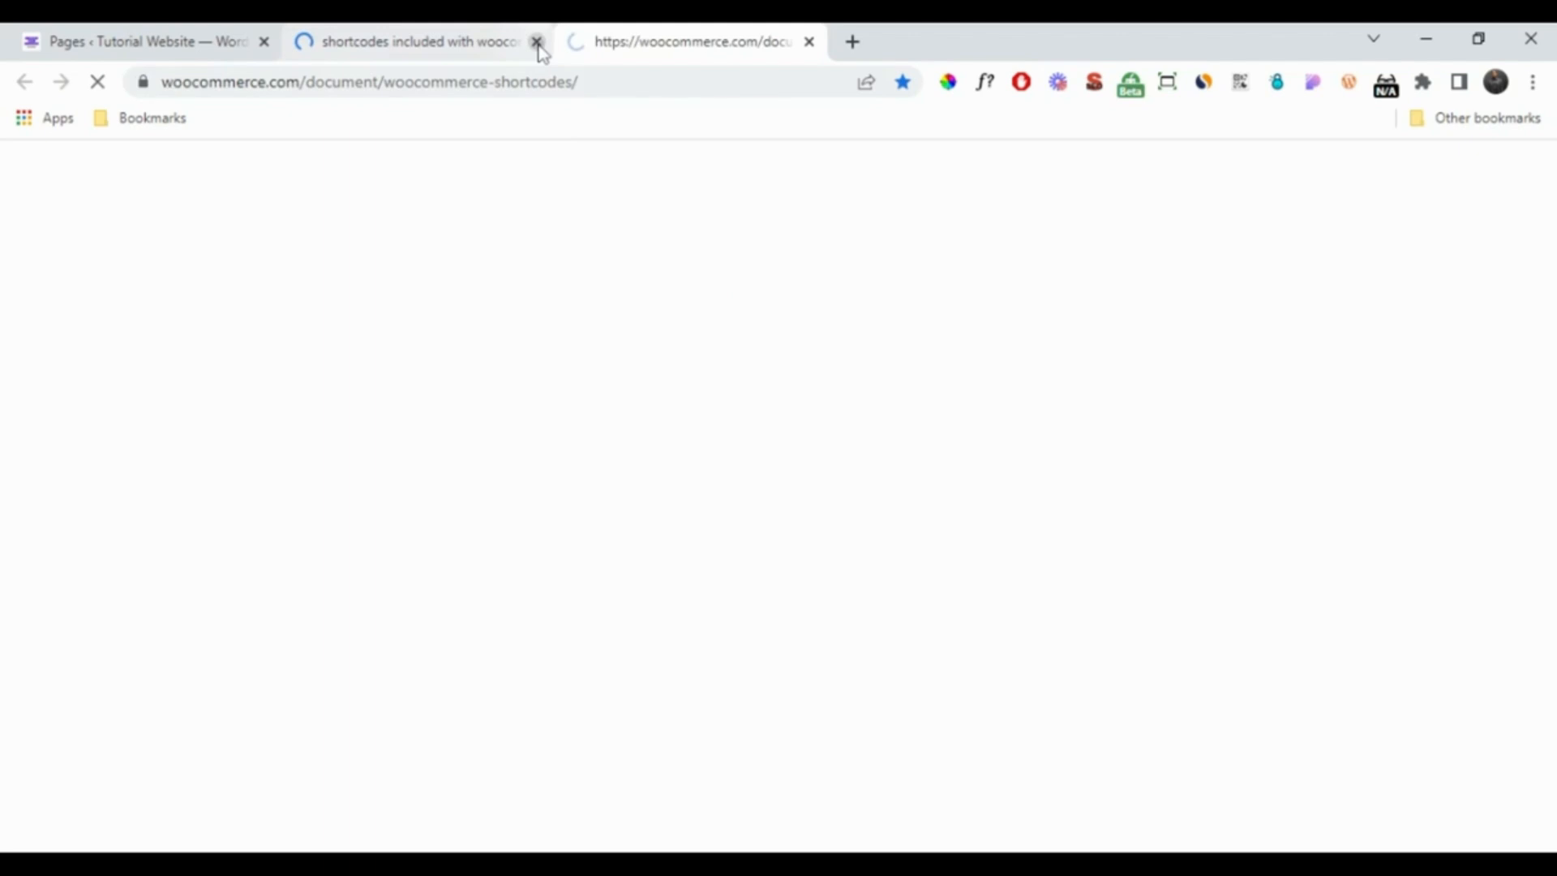
left_click(537, 42)
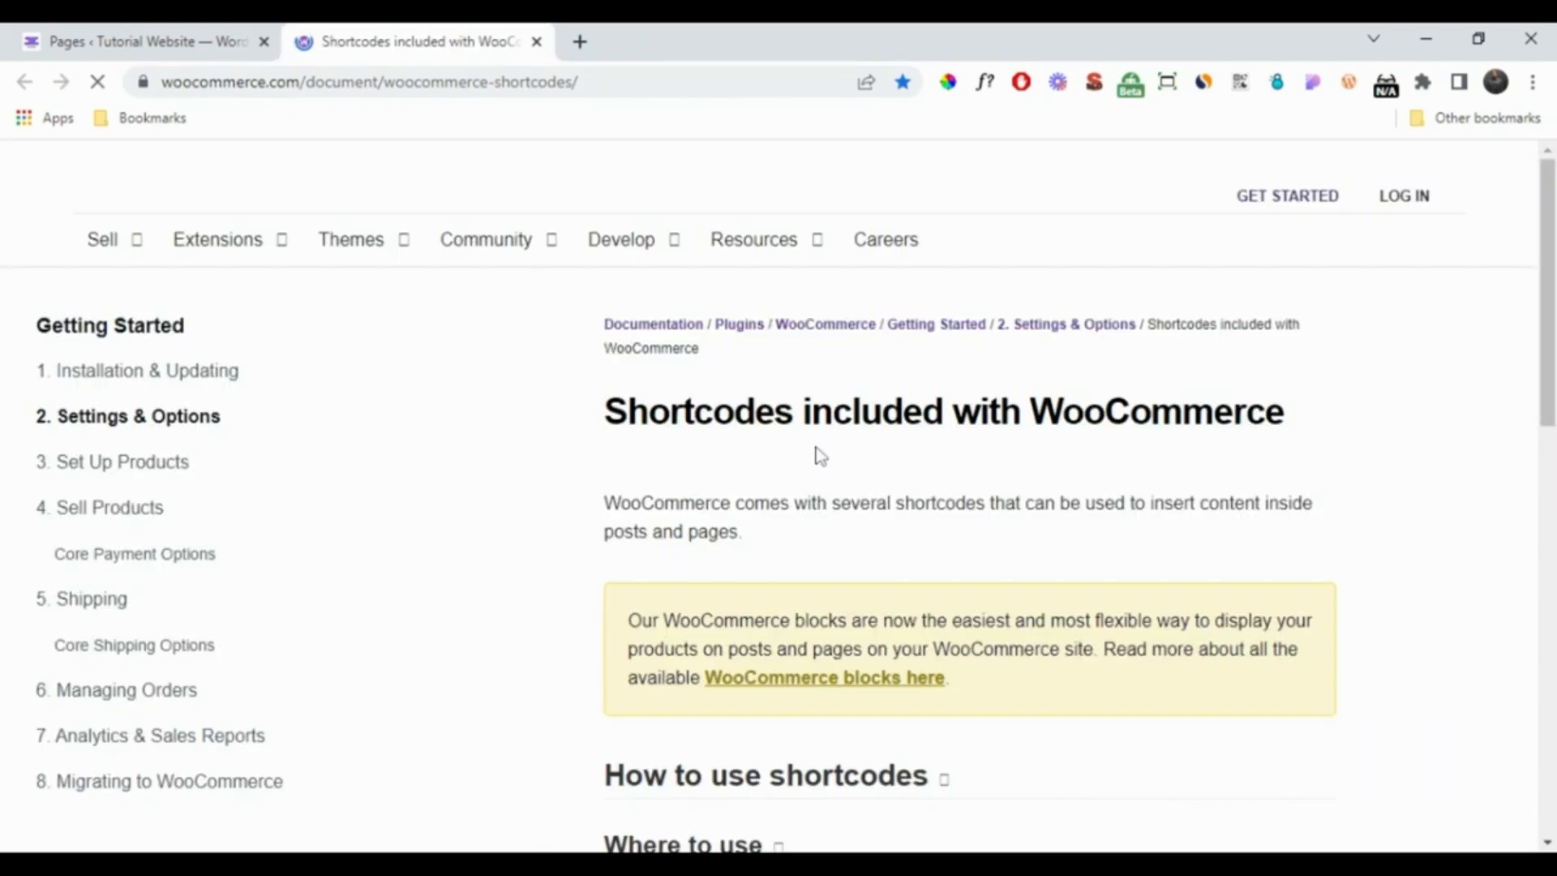
Step: Copy the woocommerce_cart shortcode from the Page Shortcodes section of the documentation
scroll(816, 451, "down", 3)
scroll(848, 480, "down", 6)
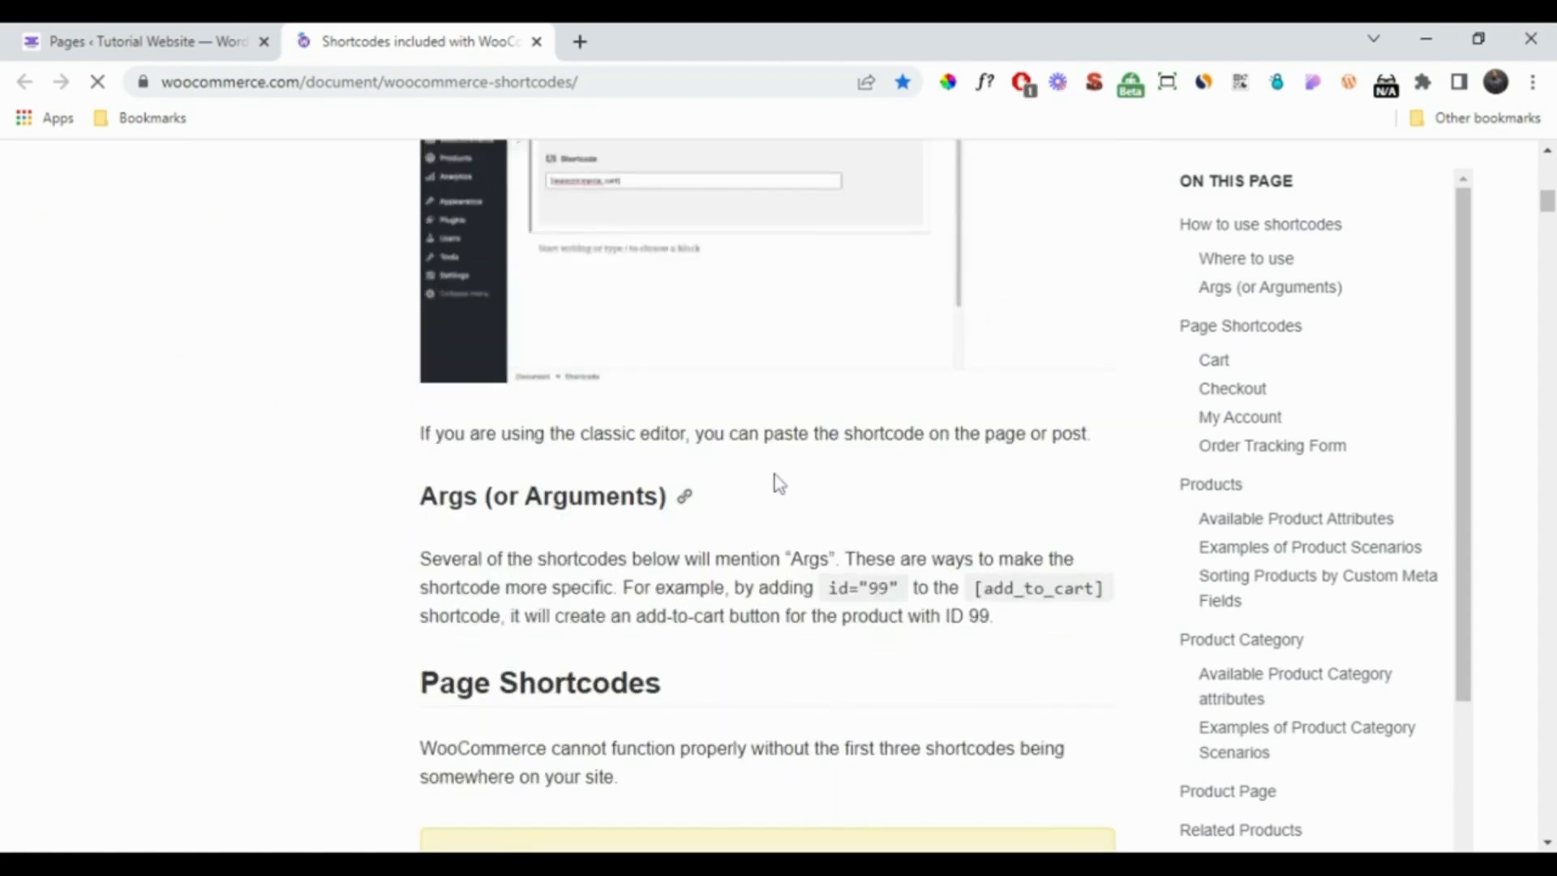
scroll(775, 481, "down", 3)
scroll(775, 482, "down", 3)
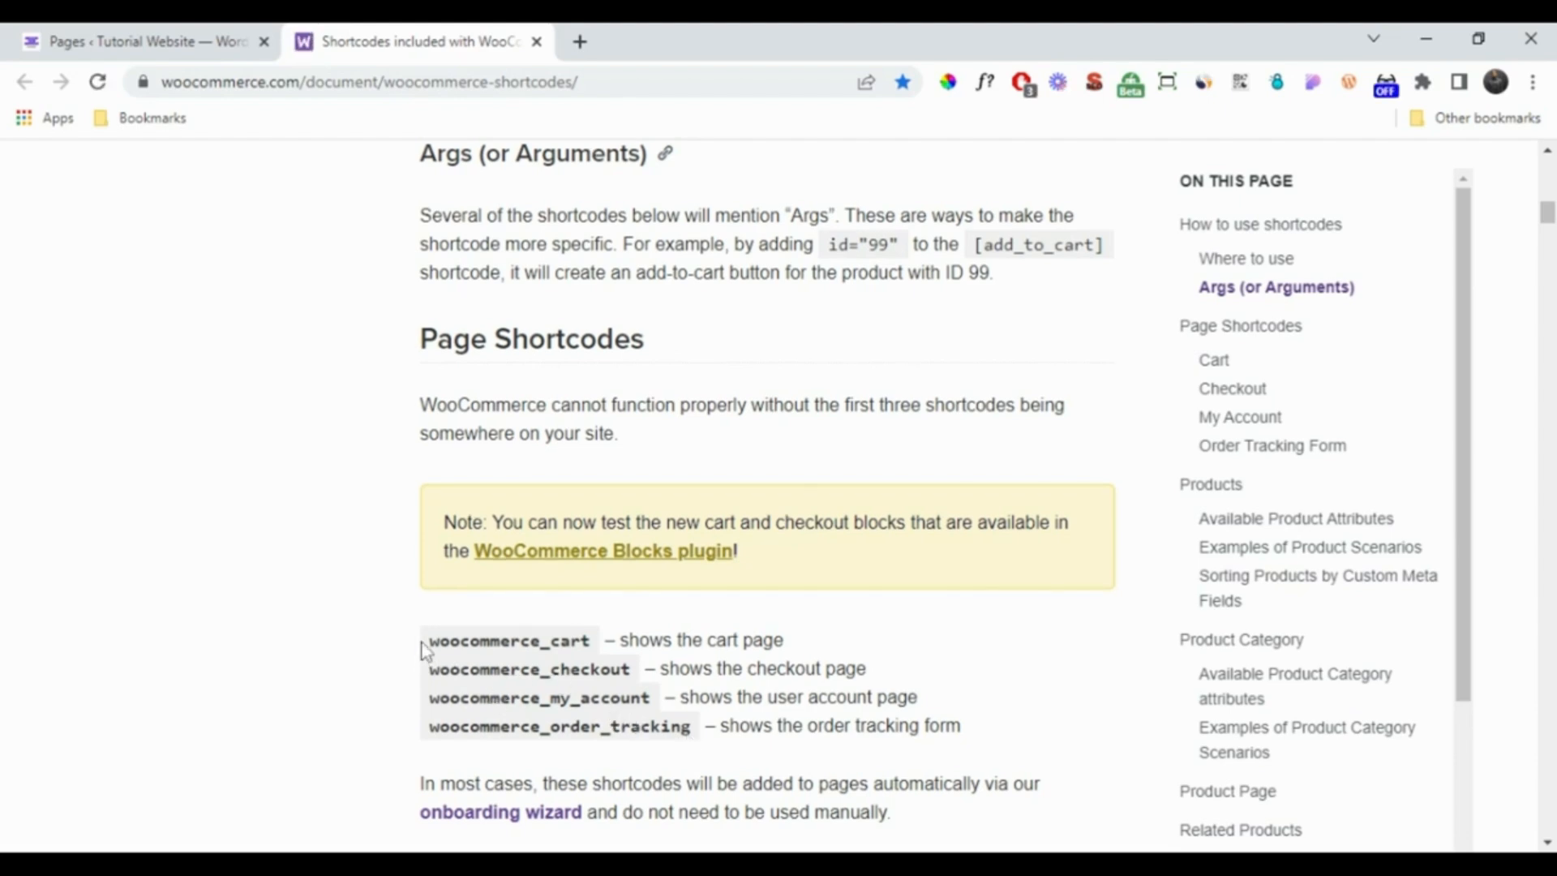
left_click_drag(428, 641, 591, 641)
key("ctrl+c")
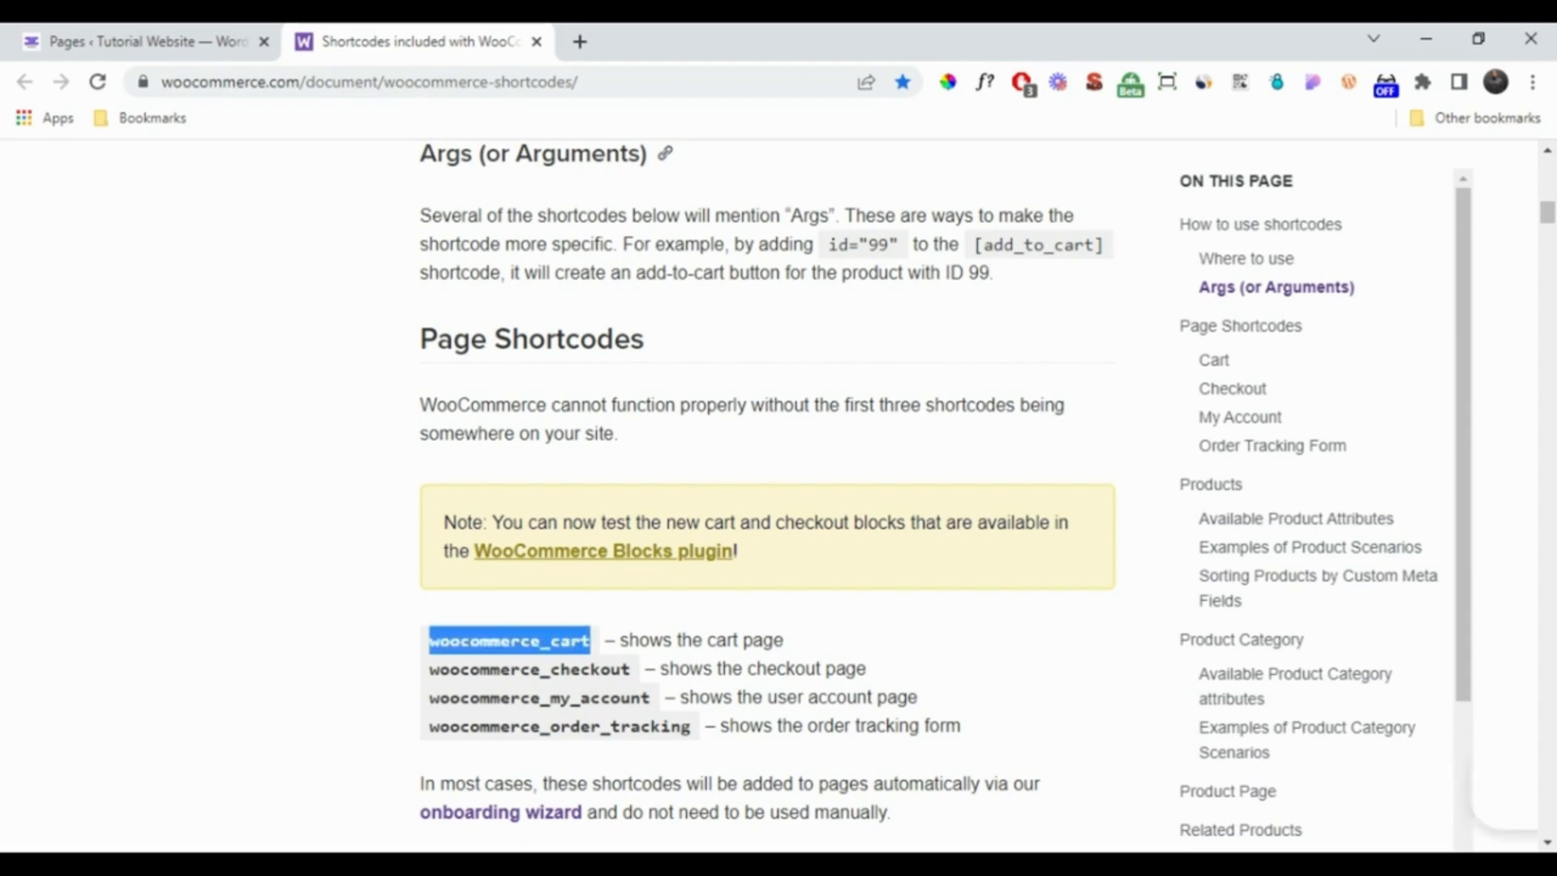
Step: Return to the WordPress pages list, open the Cart page for editing, and add a Shortcode block
left_click(189, 32)
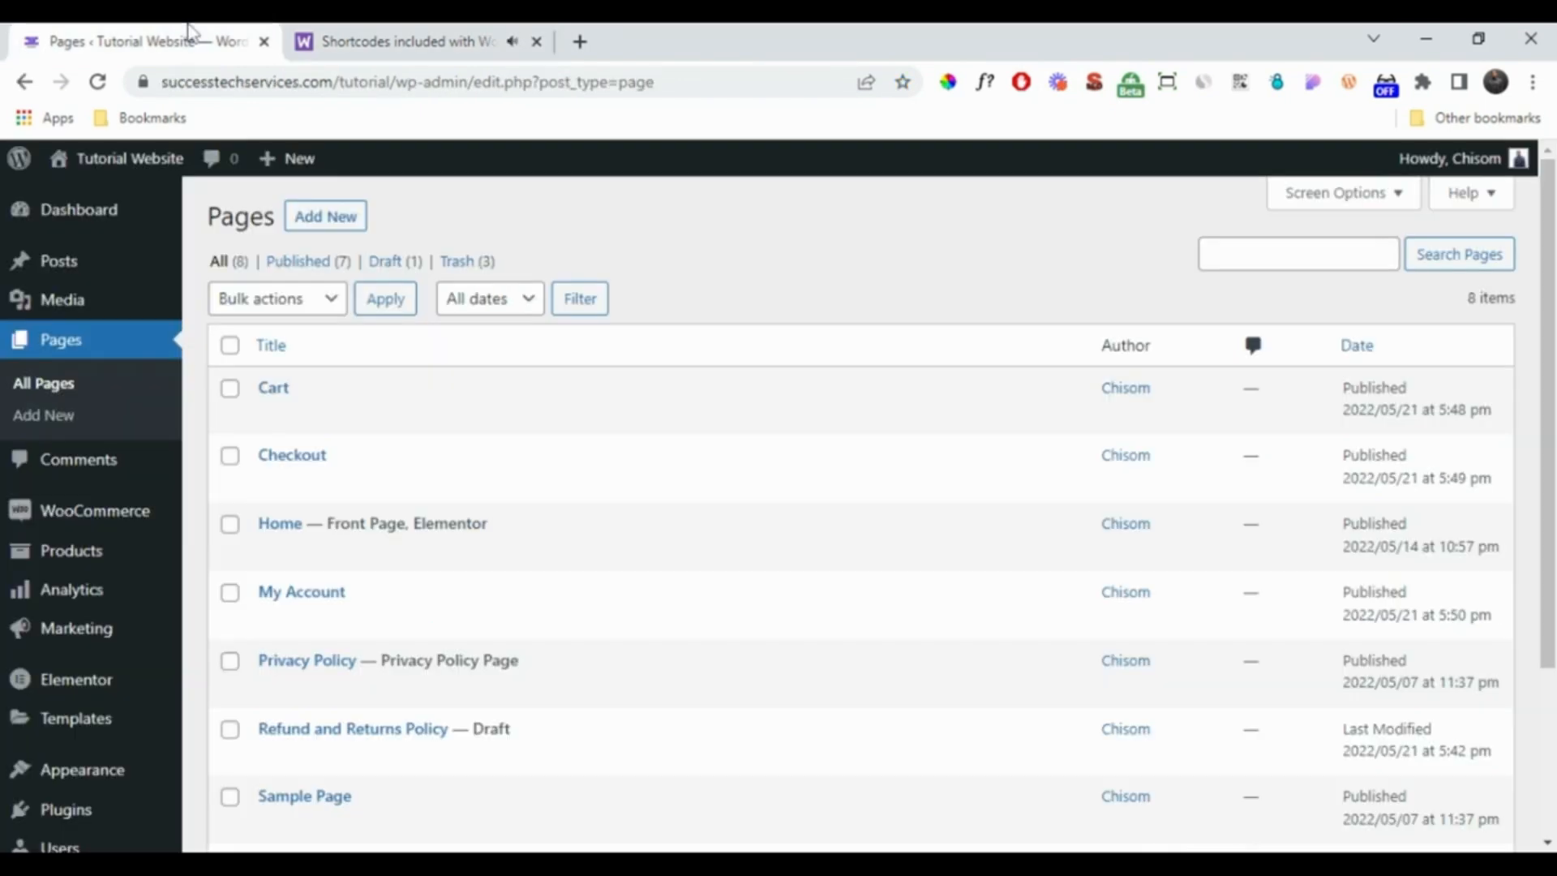
left_click(271, 414)
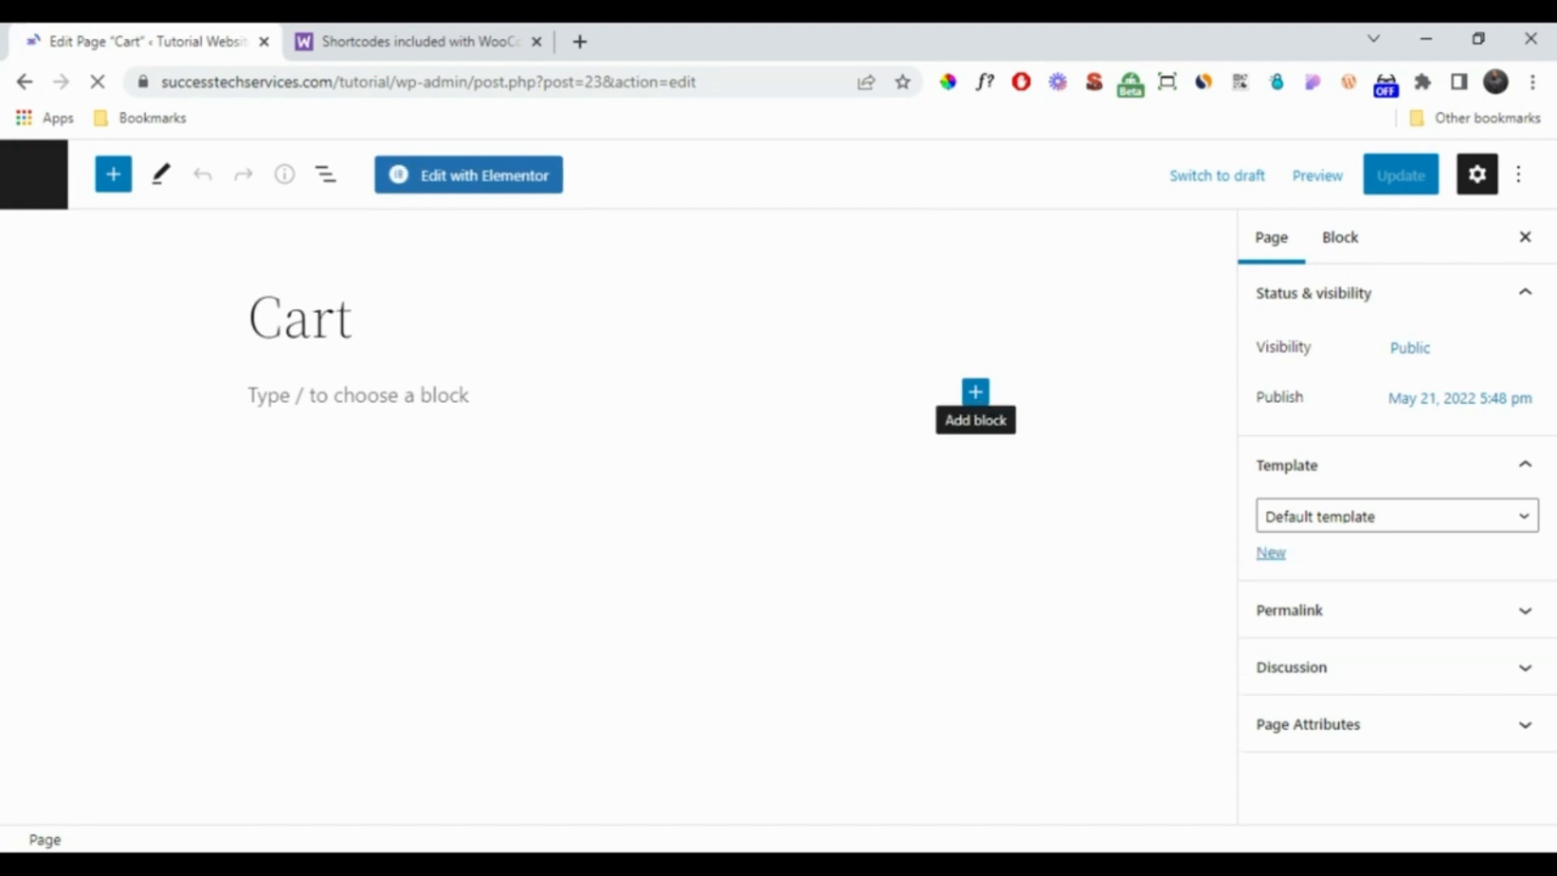
left_click(965, 392)
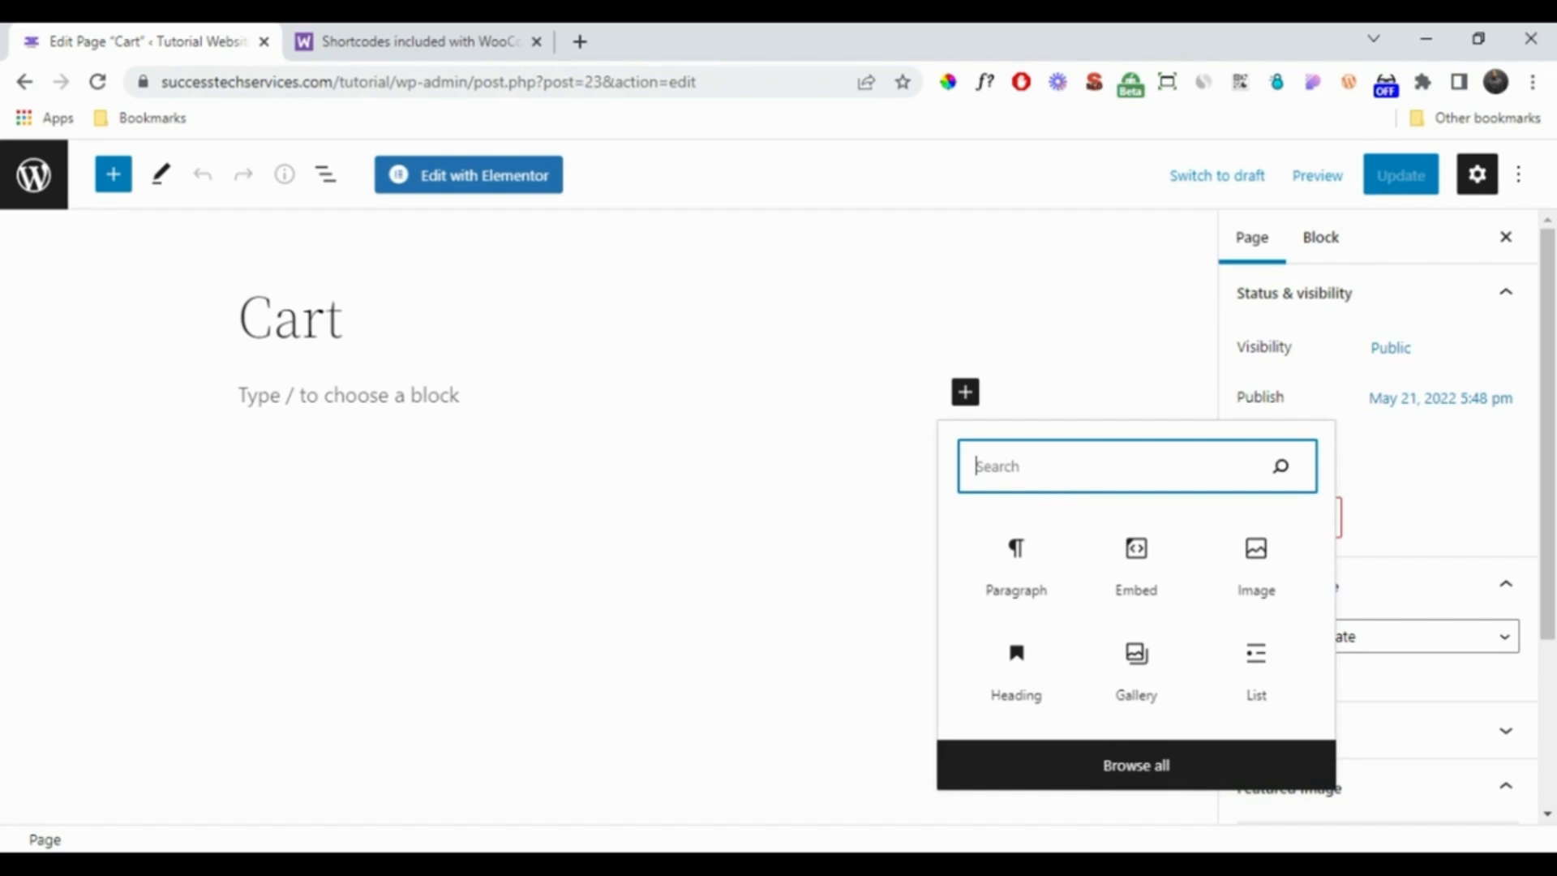
type("short")
left_click(1025, 588)
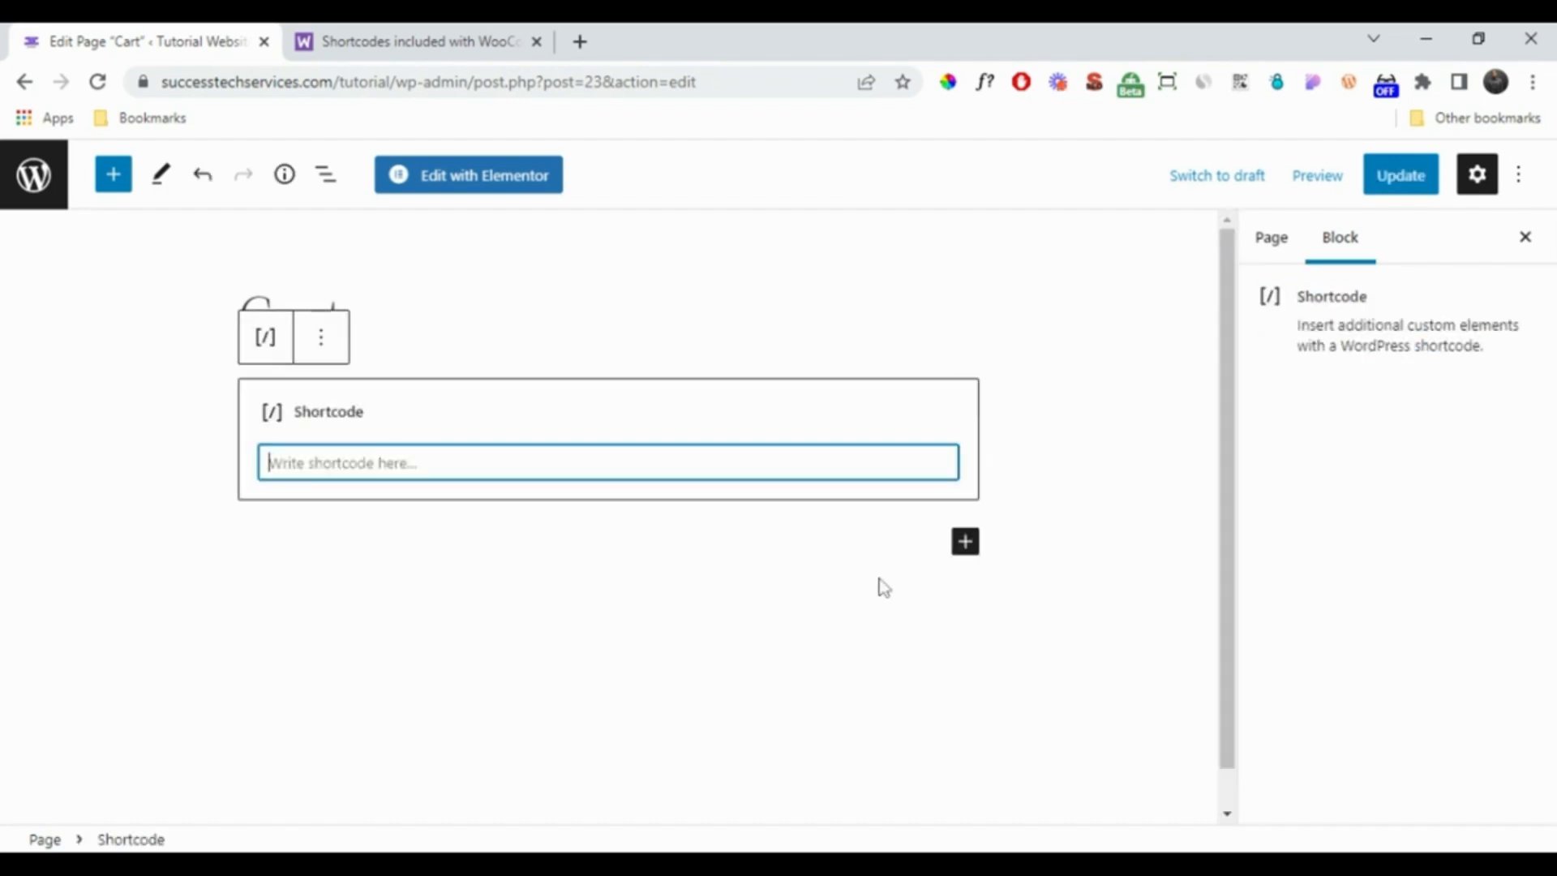
Step: Enter [woocommerce_cart] in the Cart page's Shortcode block and update the page
type("[")
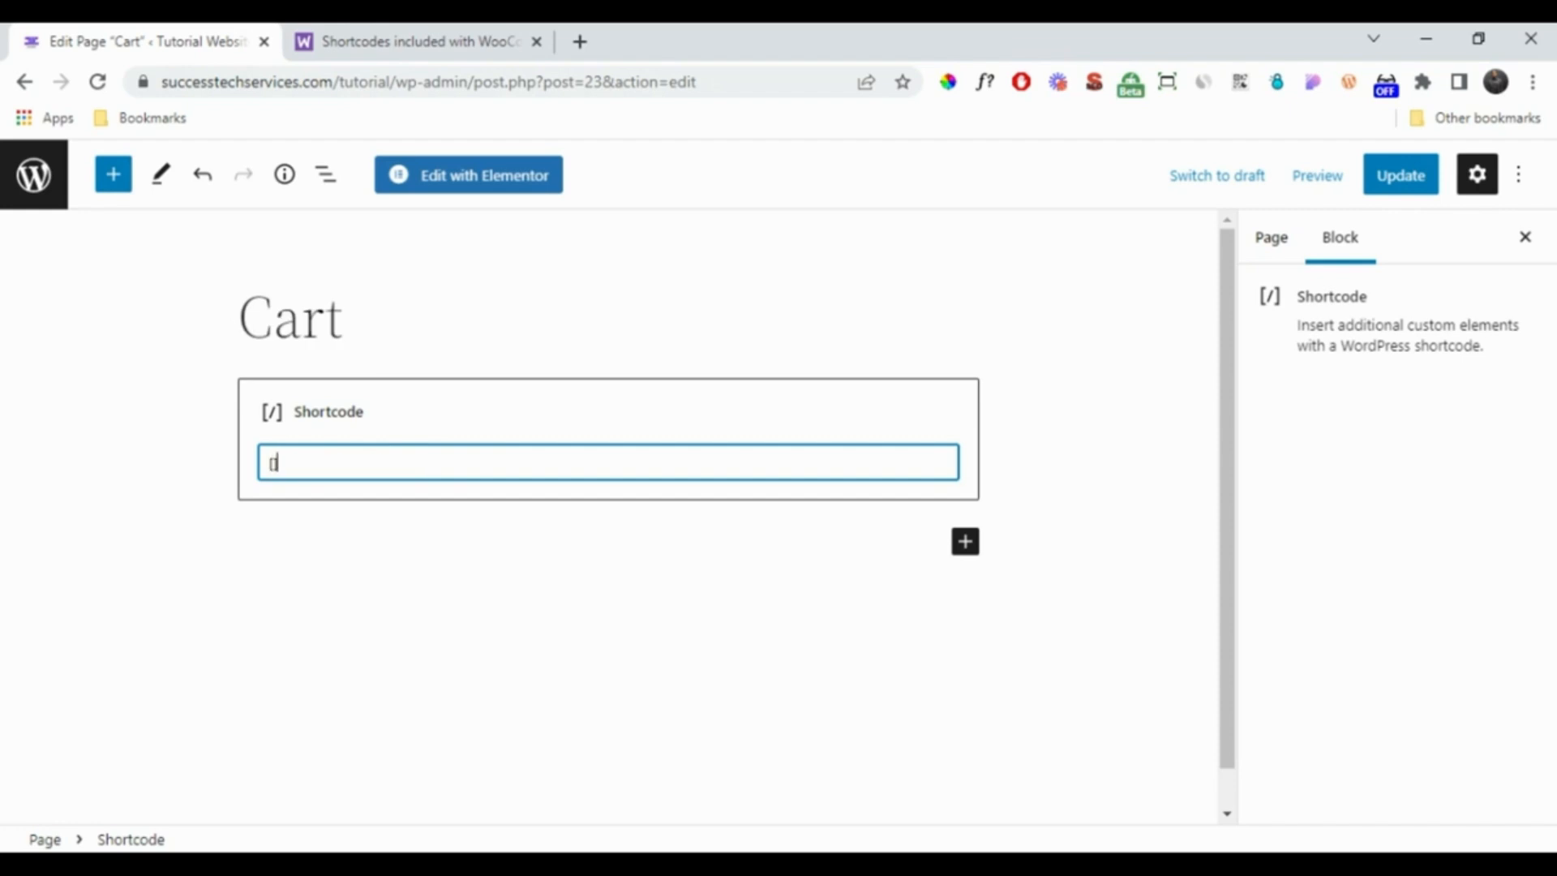
key("ctrl+v")
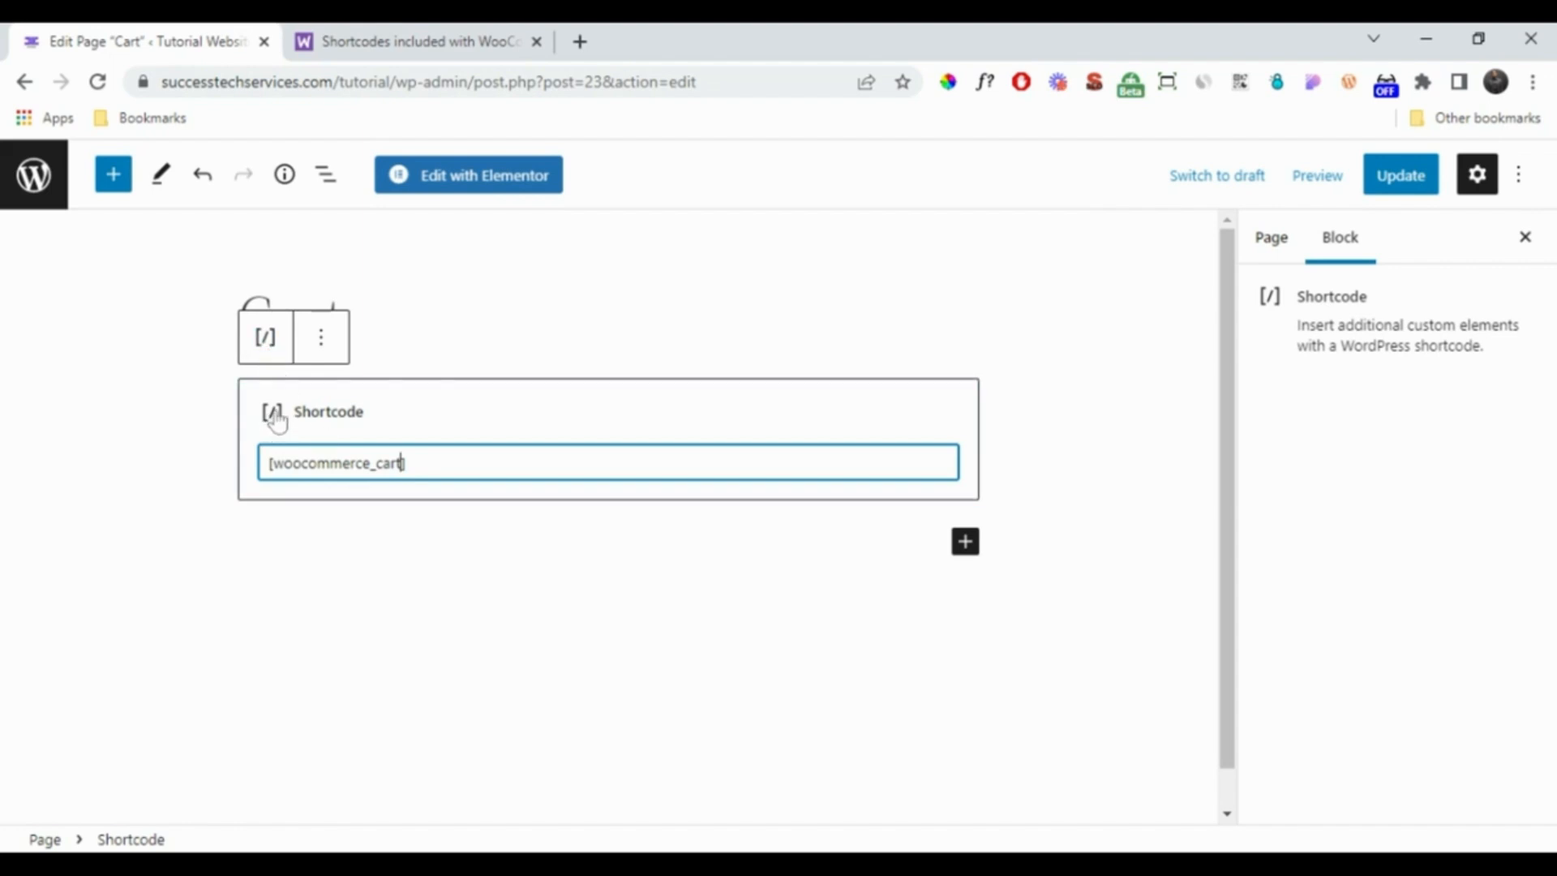
left_click(1412, 176)
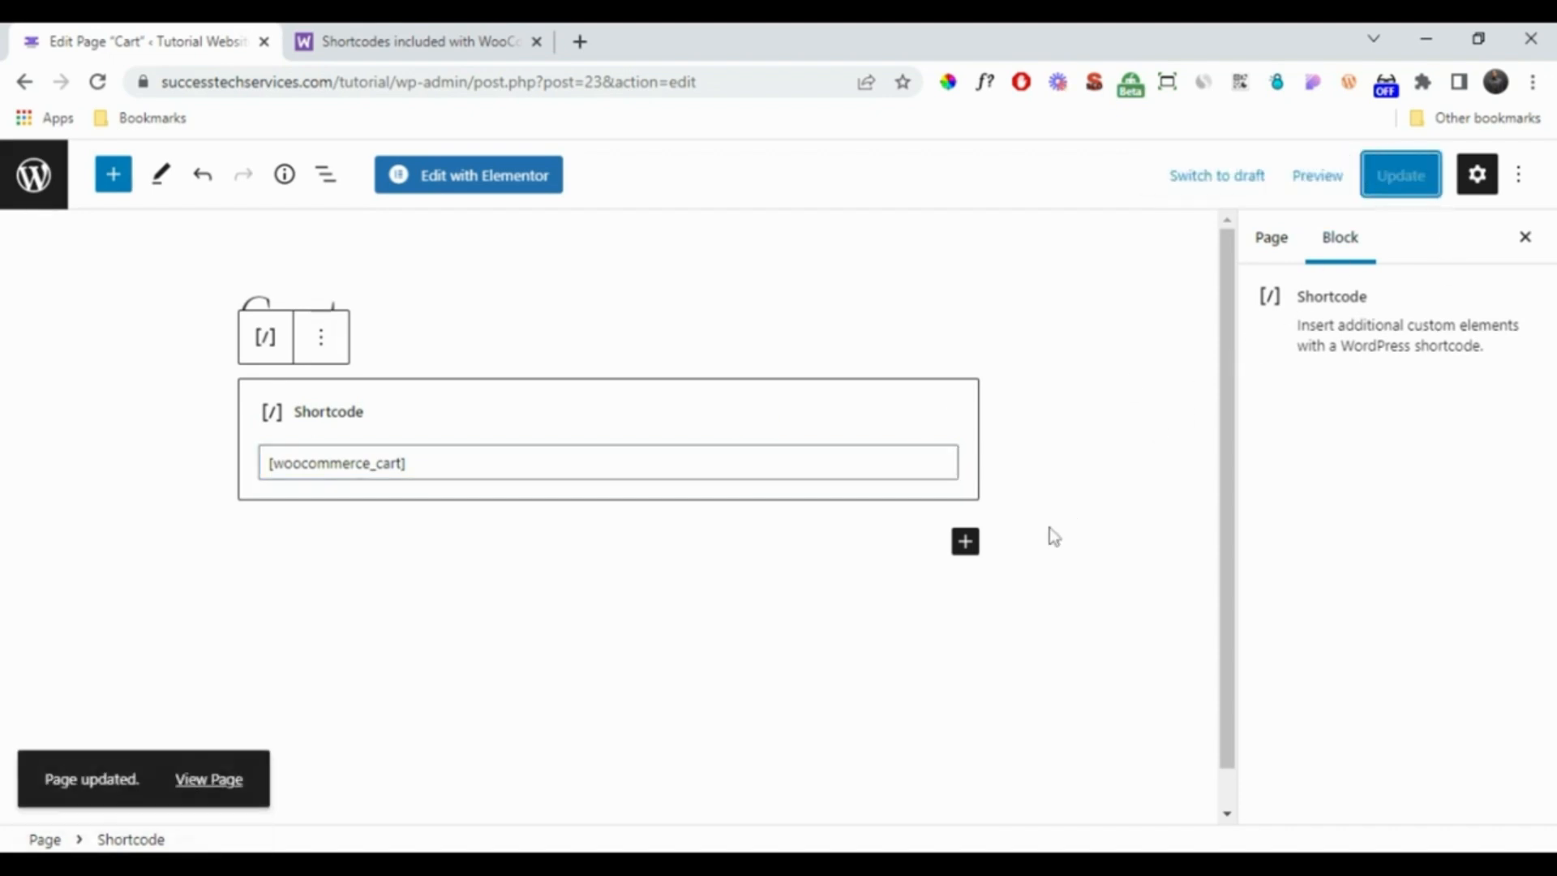
Step: View the updated Cart page in a separate tab, close it, and go back to the list of pages
middle_click(212, 778)
left_click(514, 33)
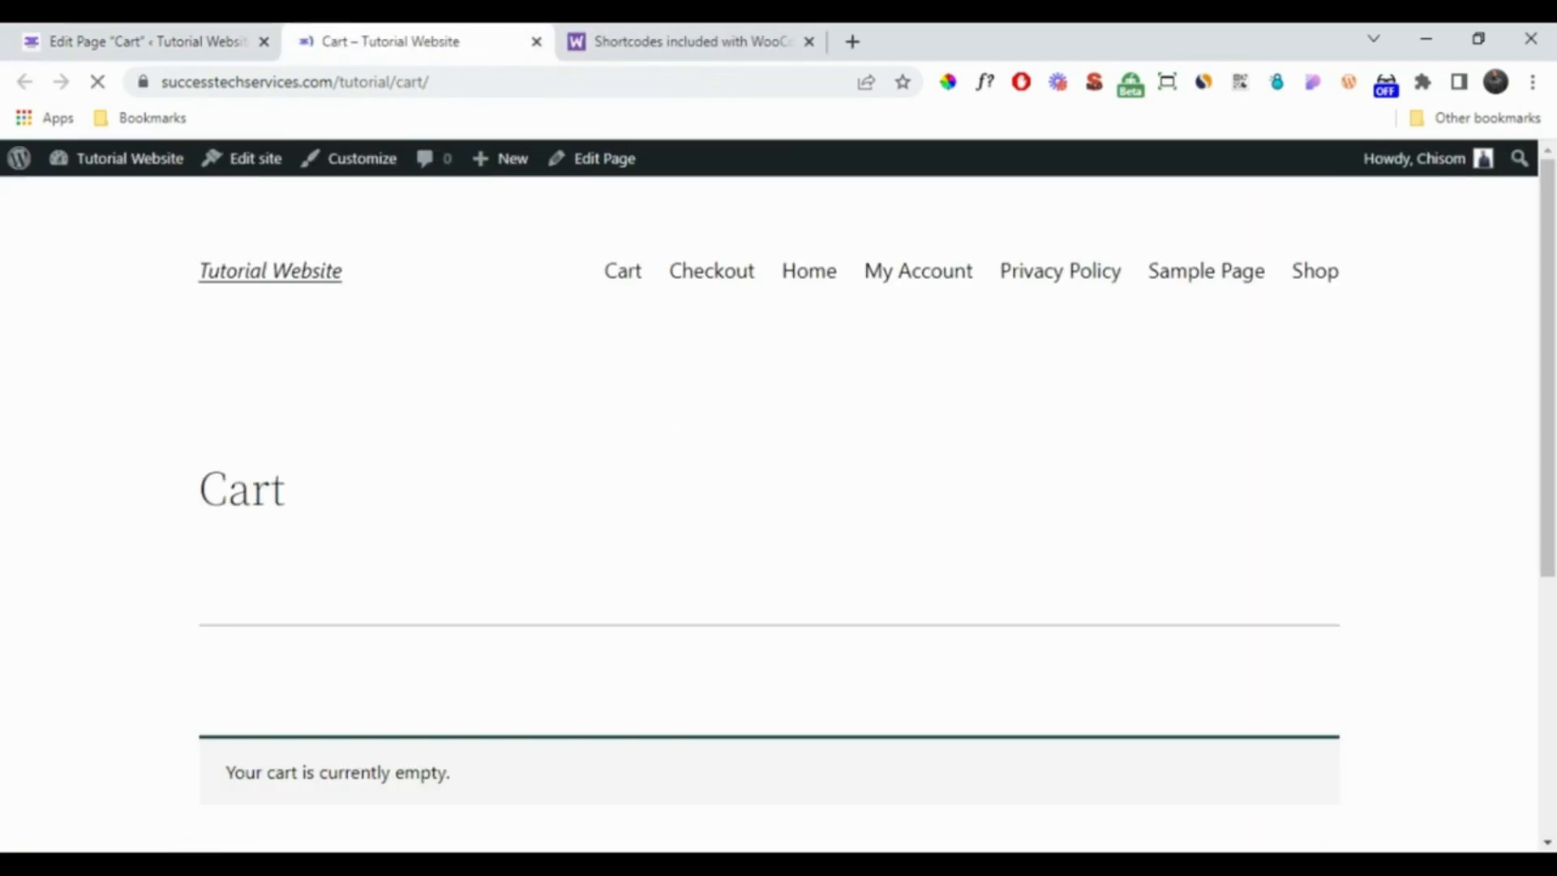
scroll(546, 560, "down", 4)
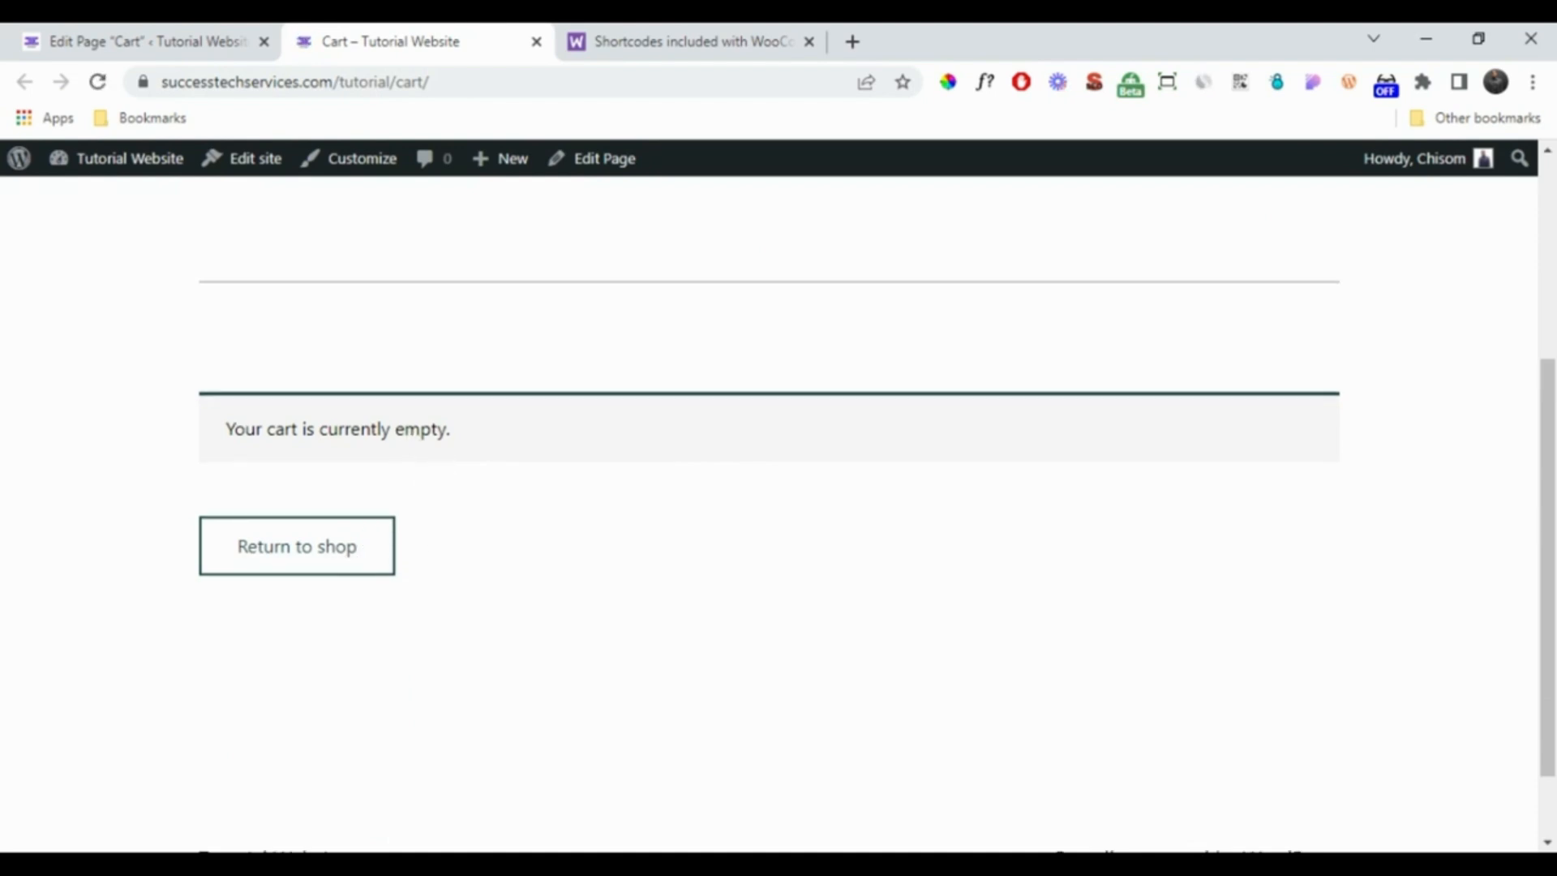
left_click(536, 41)
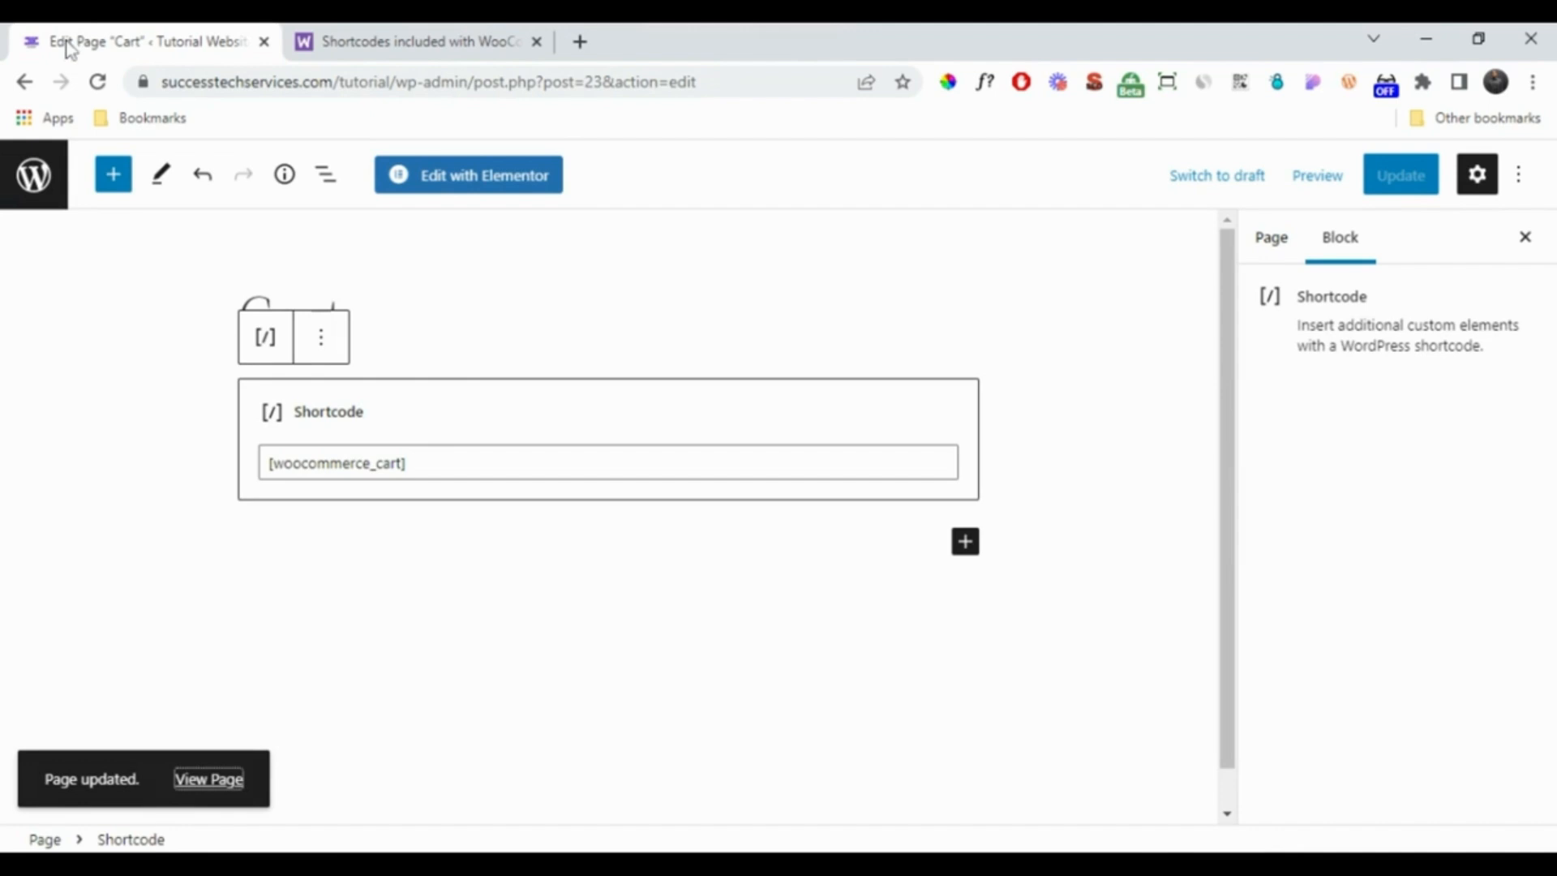
left_click(23, 198)
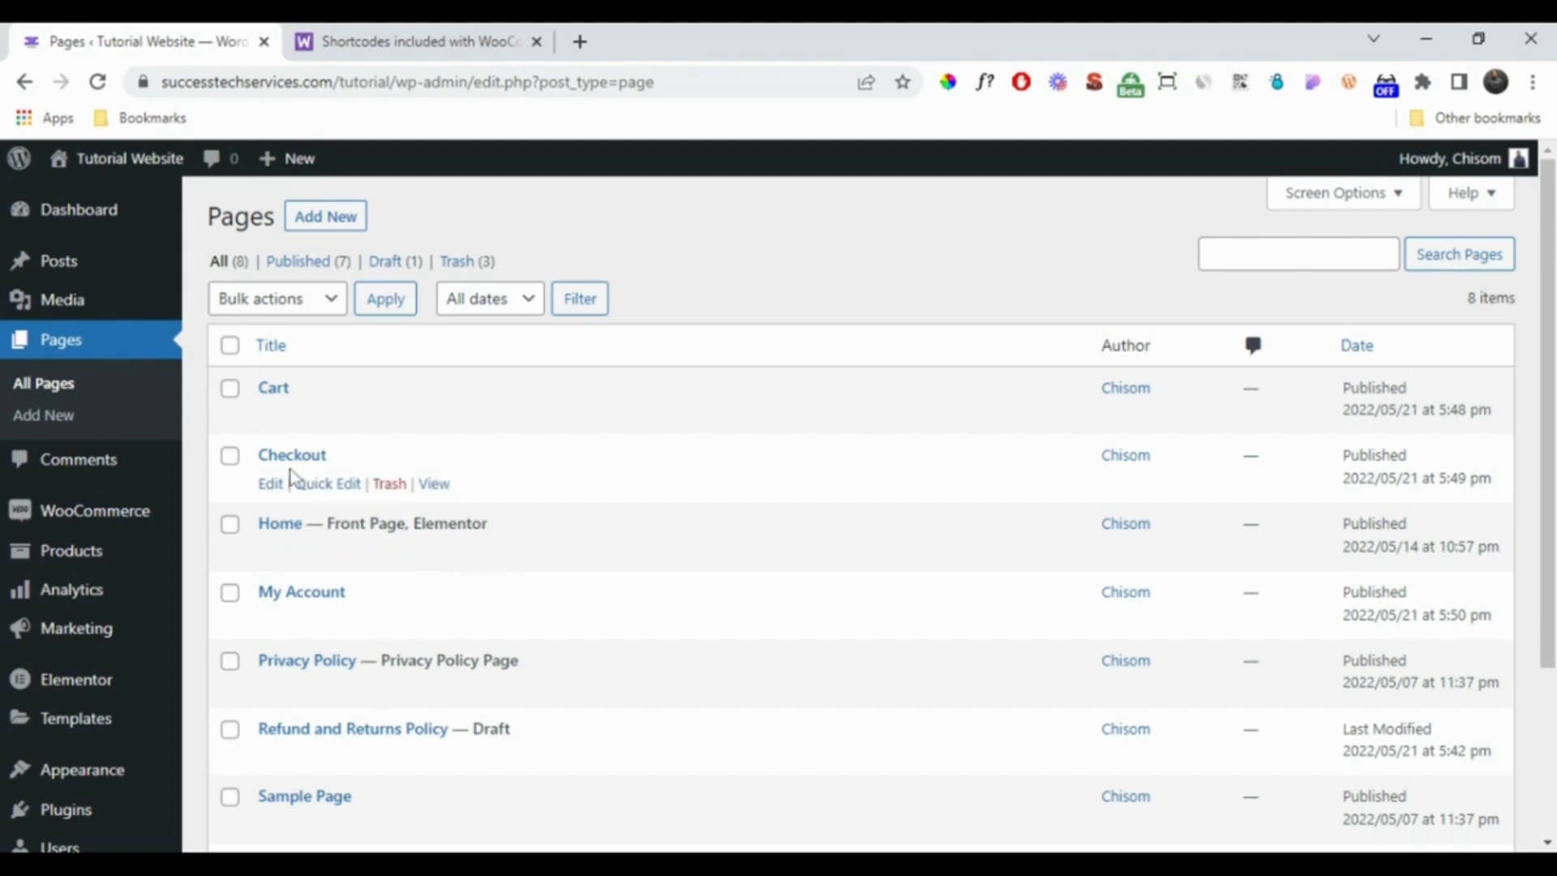
Step: Open the Checkout page for editing and add a Shortcode block containing an empty pair of square brackets
left_click(272, 485)
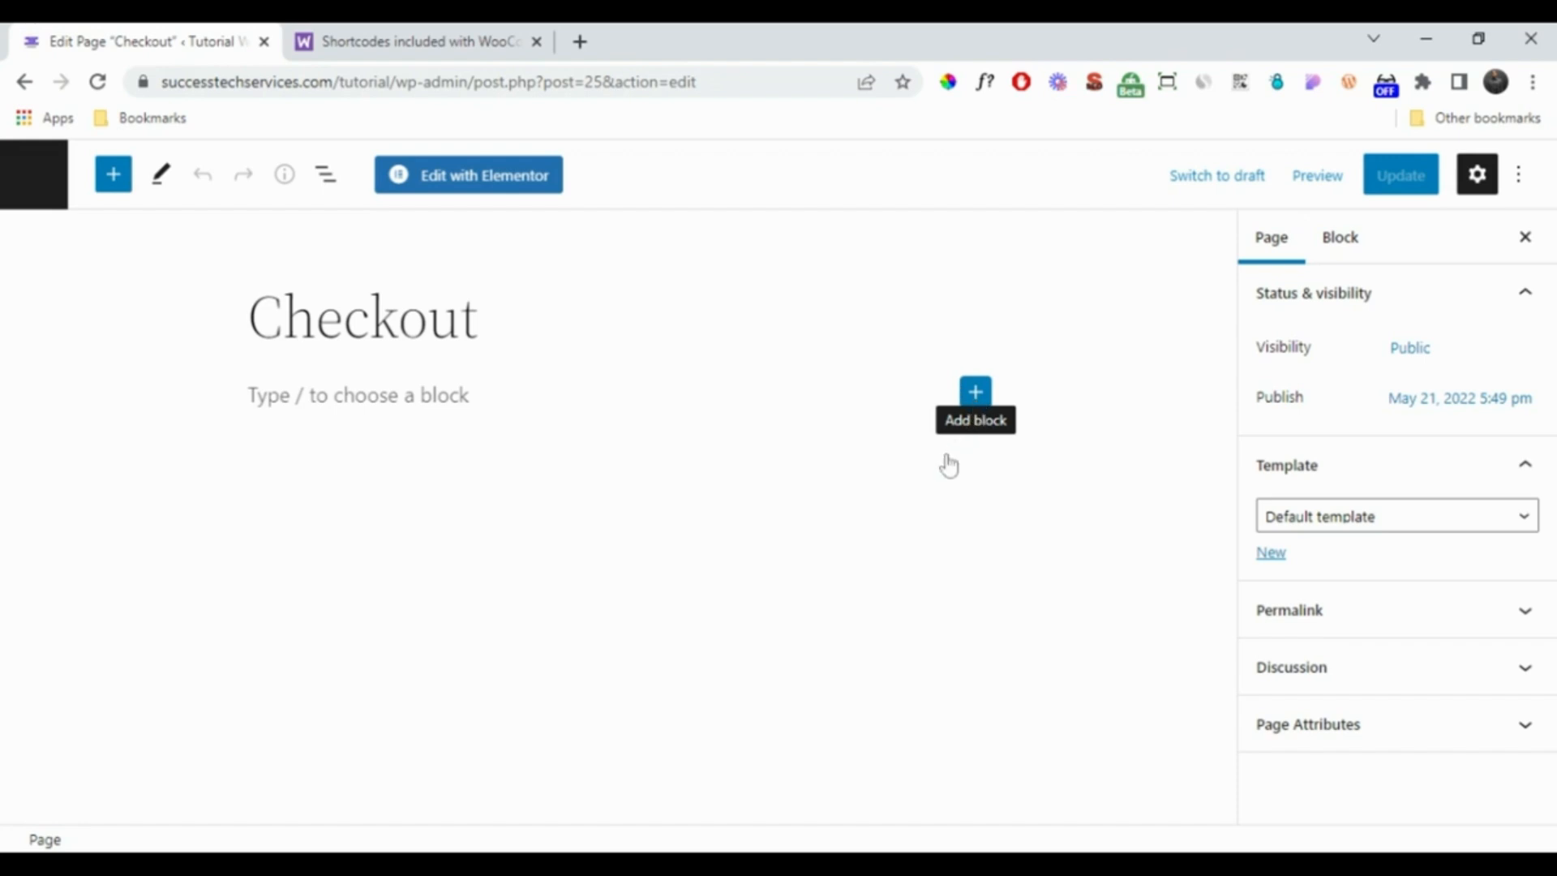
left_click(976, 391)
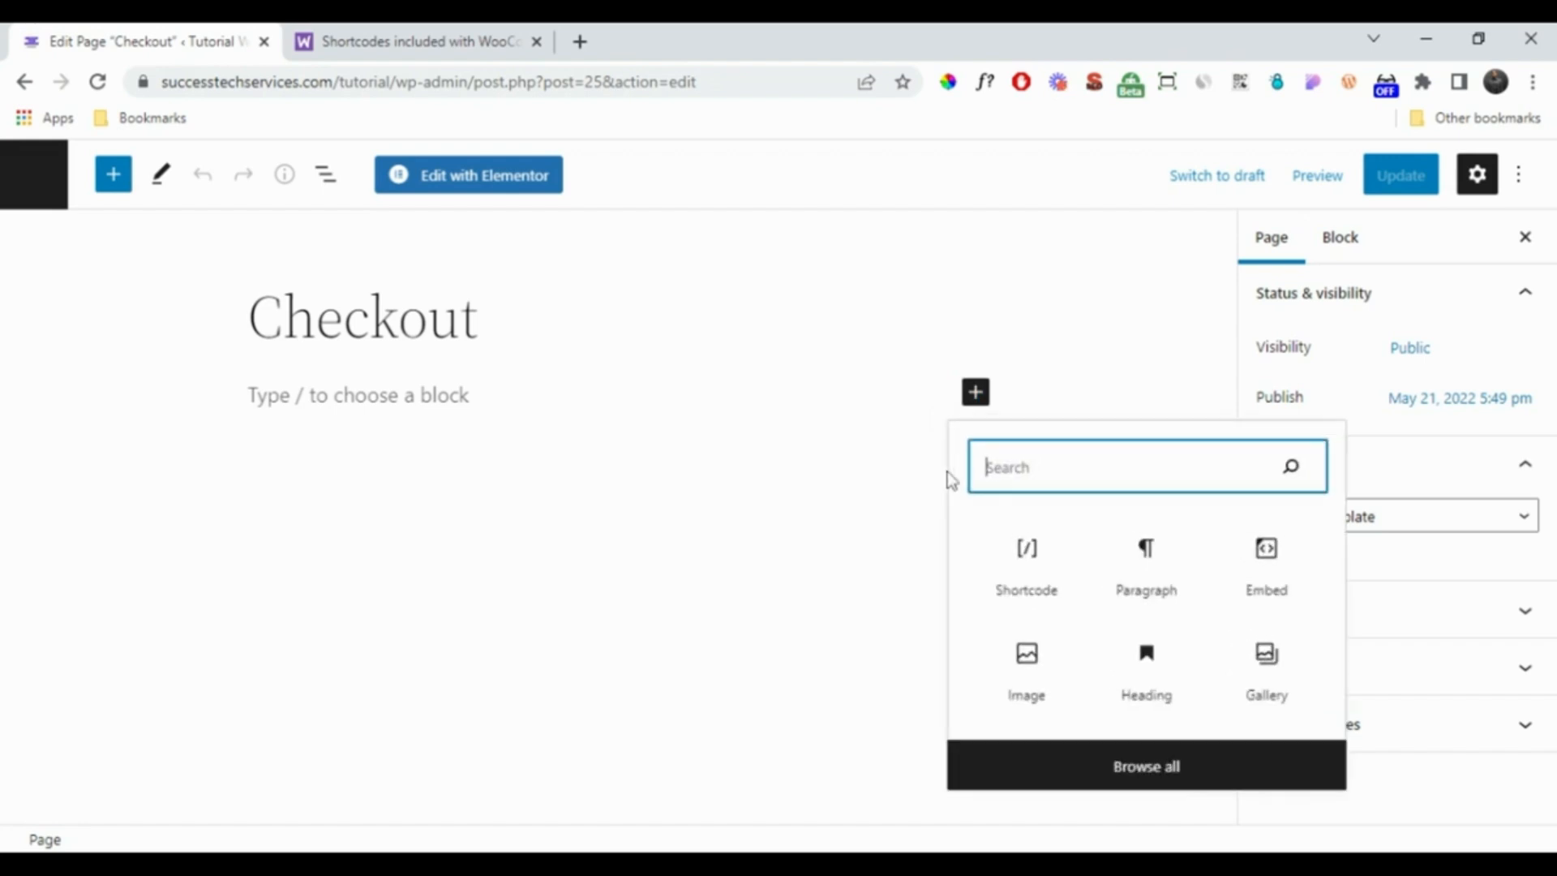
left_click(1039, 592)
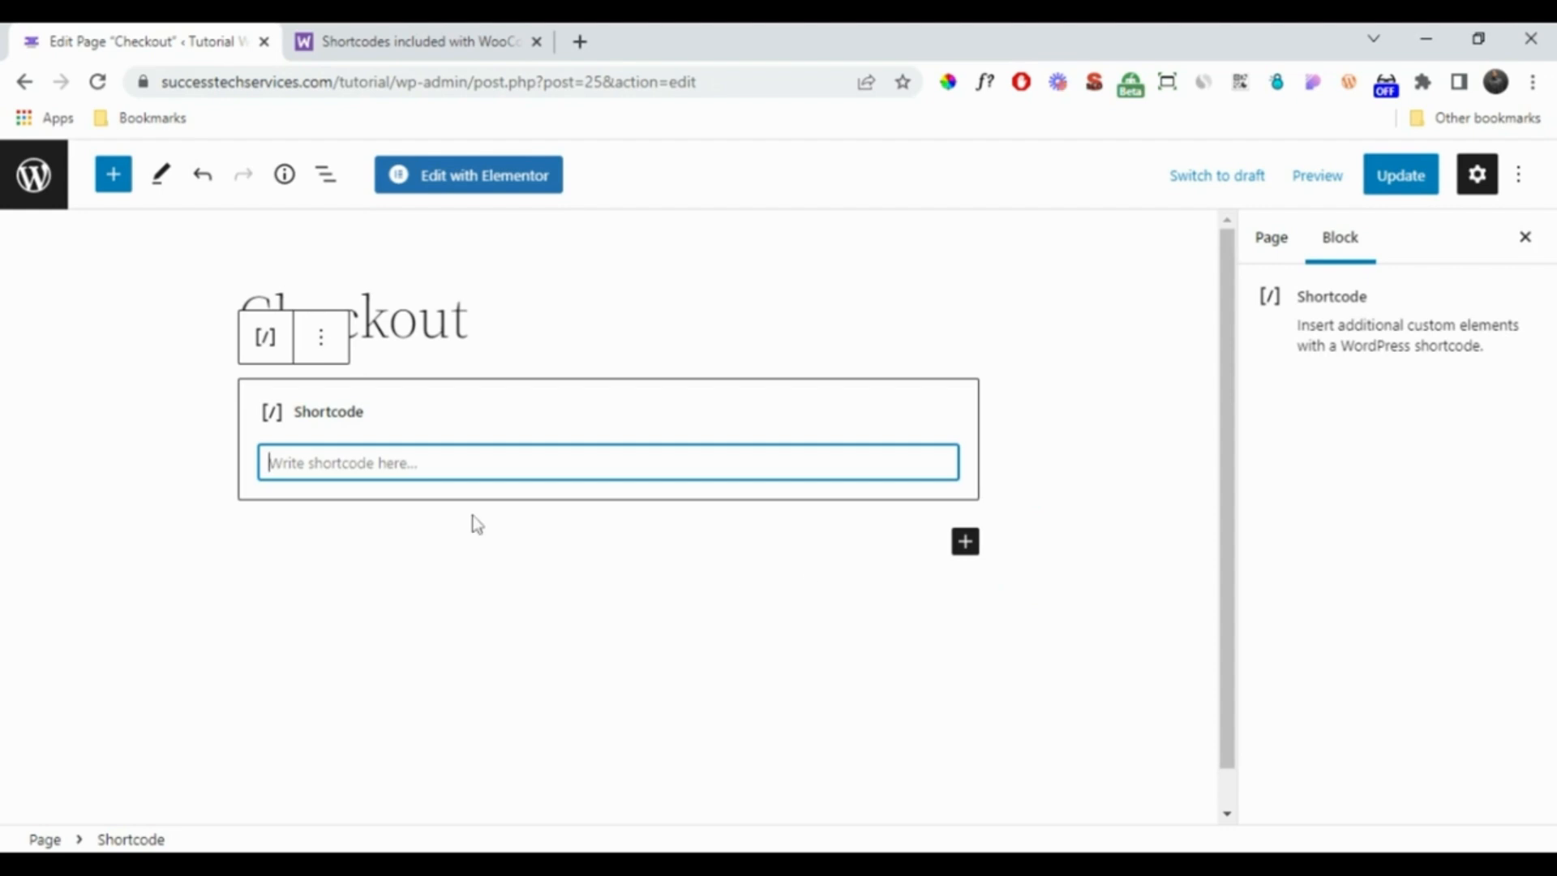
type("[")
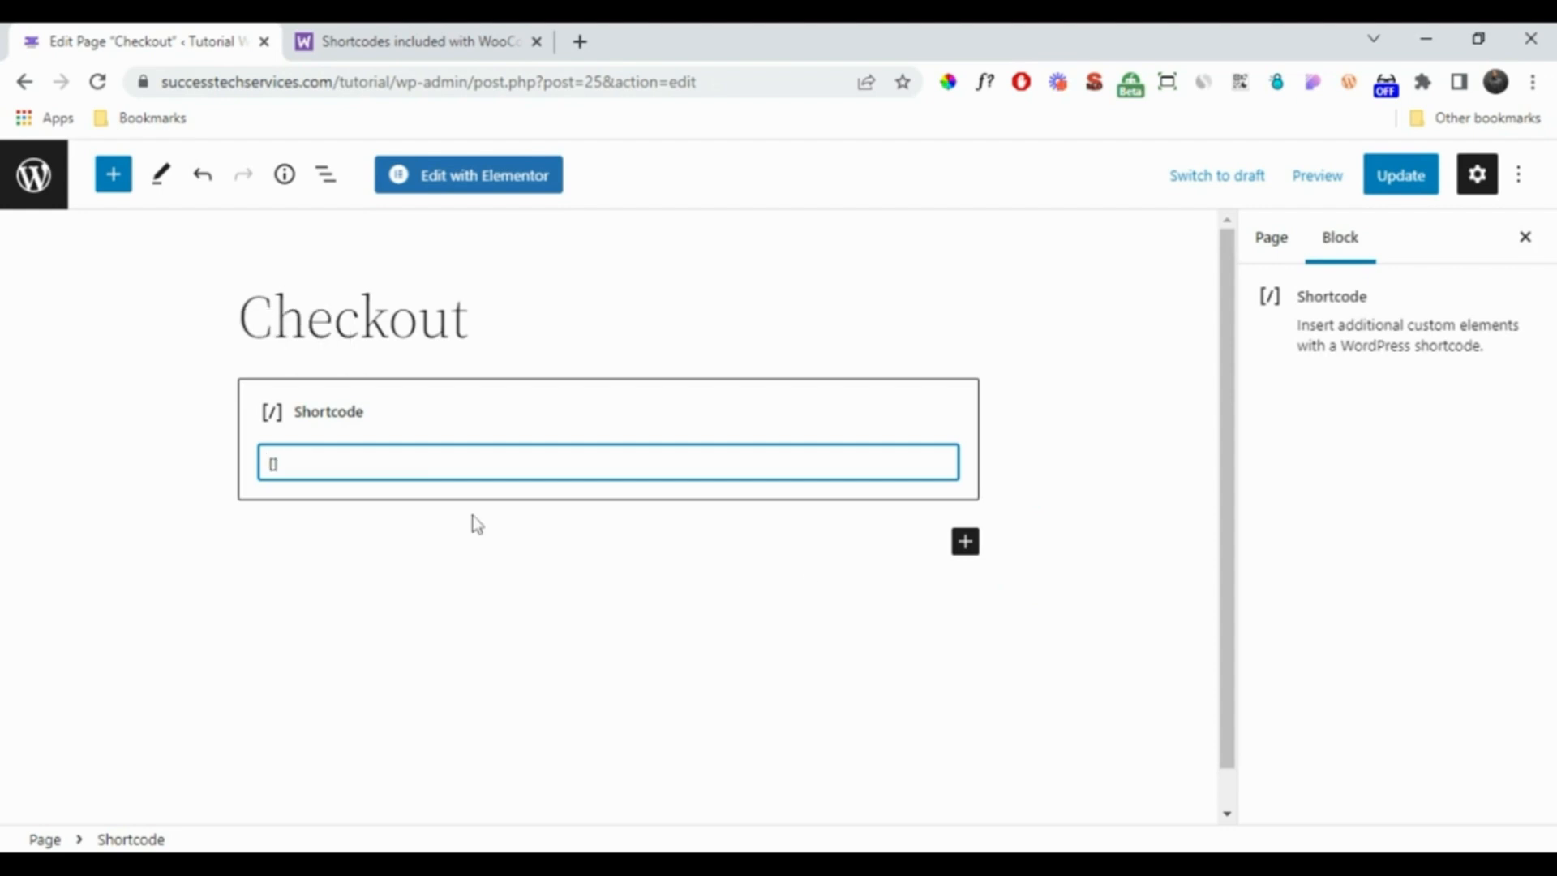
Step: Copy the woocommerce_checkout shortcode from the documentation, complete the Checkout page's block as [woocommerce_checkout], and update the page
left_click(347, 39)
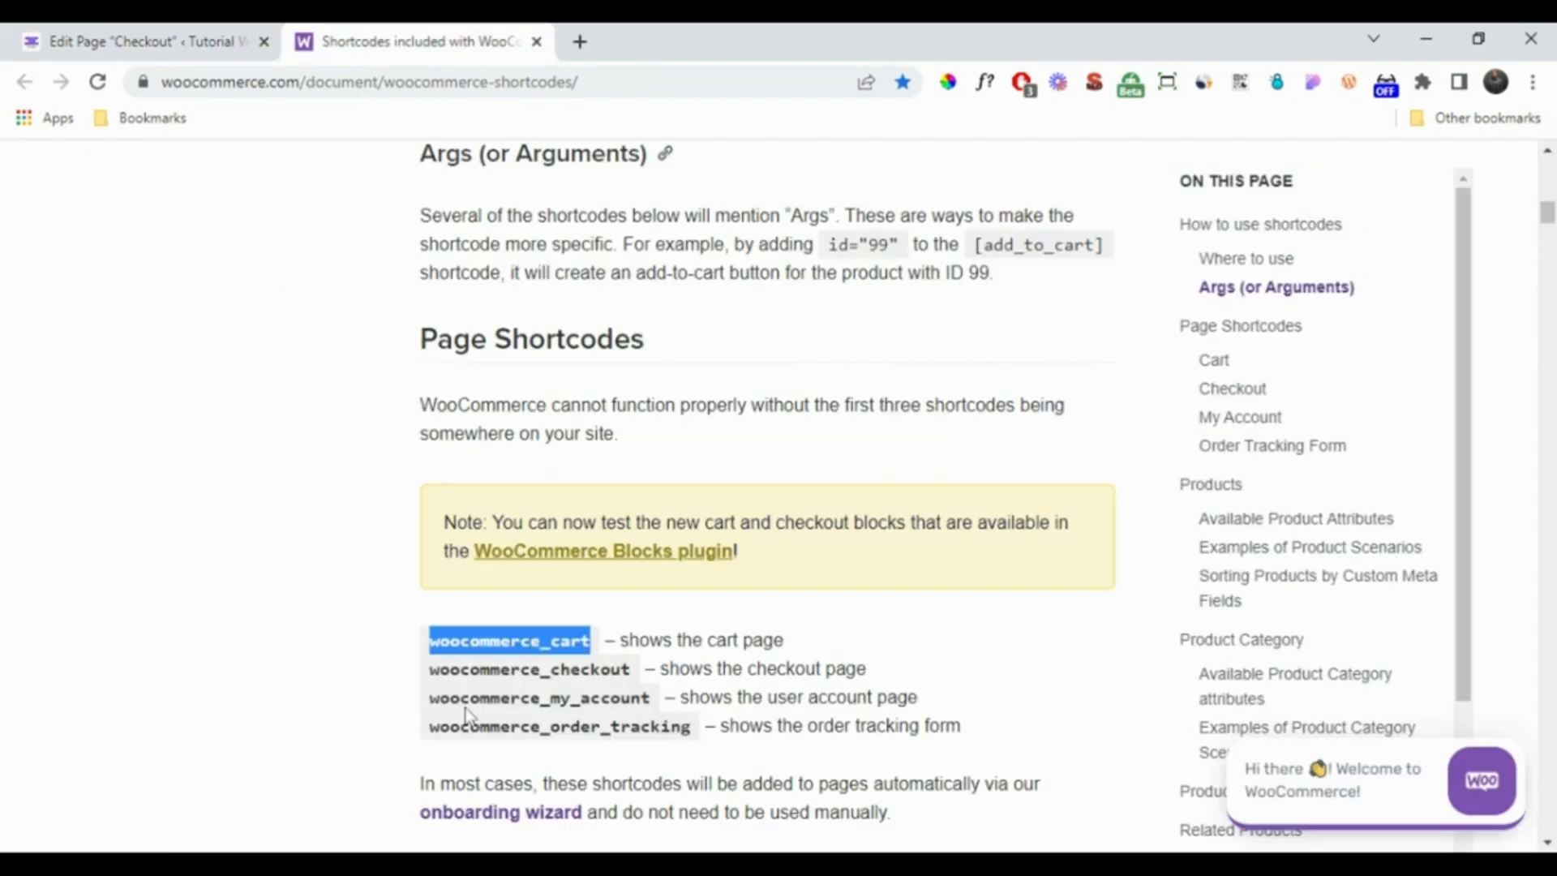
left_click_drag(428, 669, 635, 676)
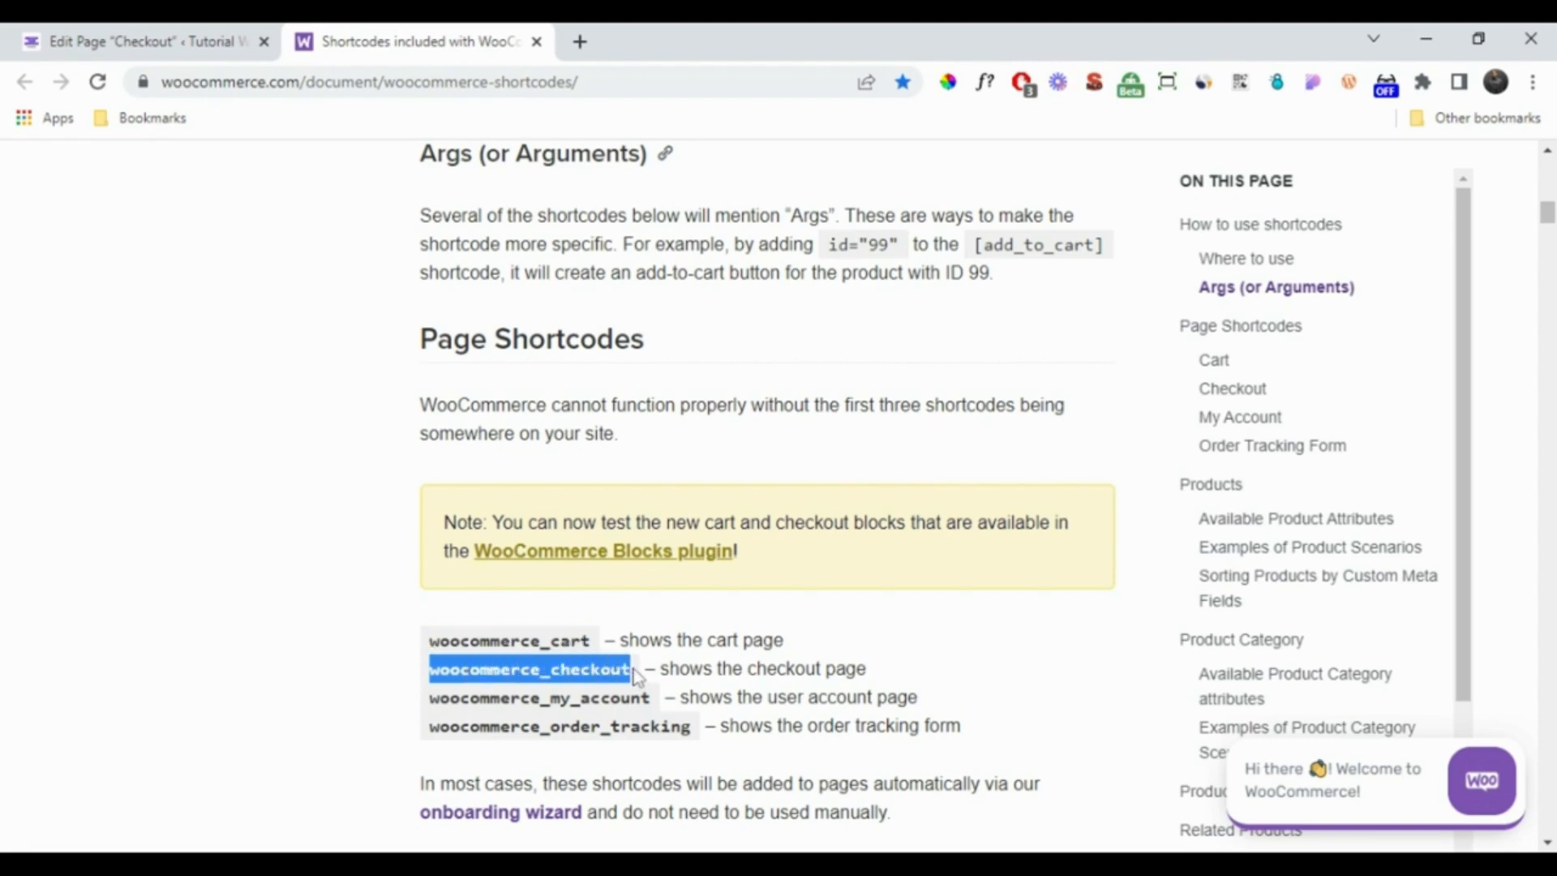
key("ctrl+c")
left_click(130, 36)
left_click(479, 461)
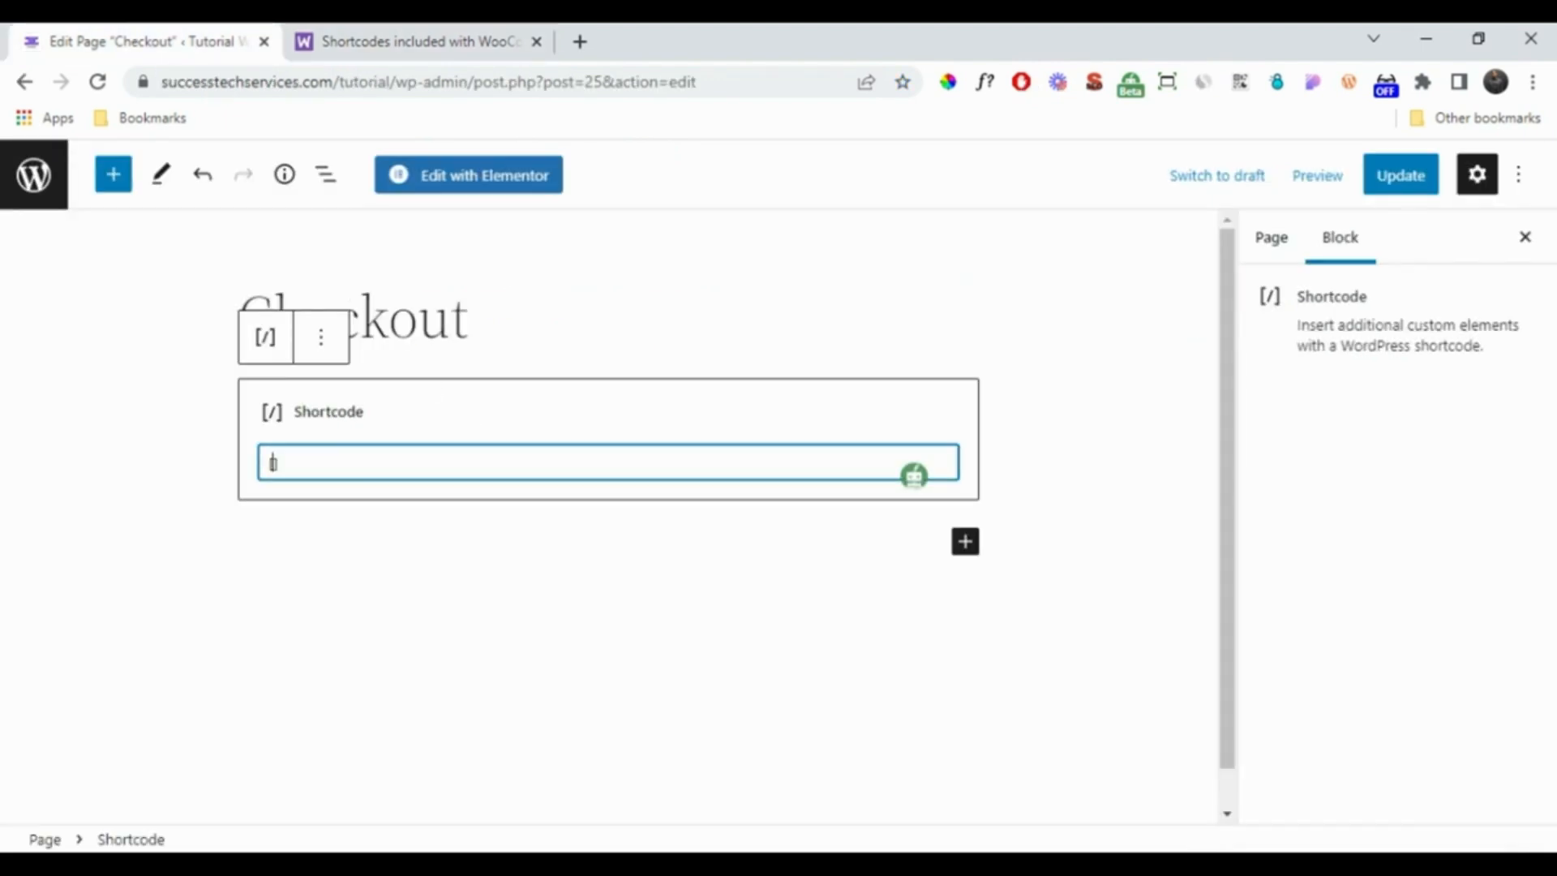
key("ctrl+v")
type("]")
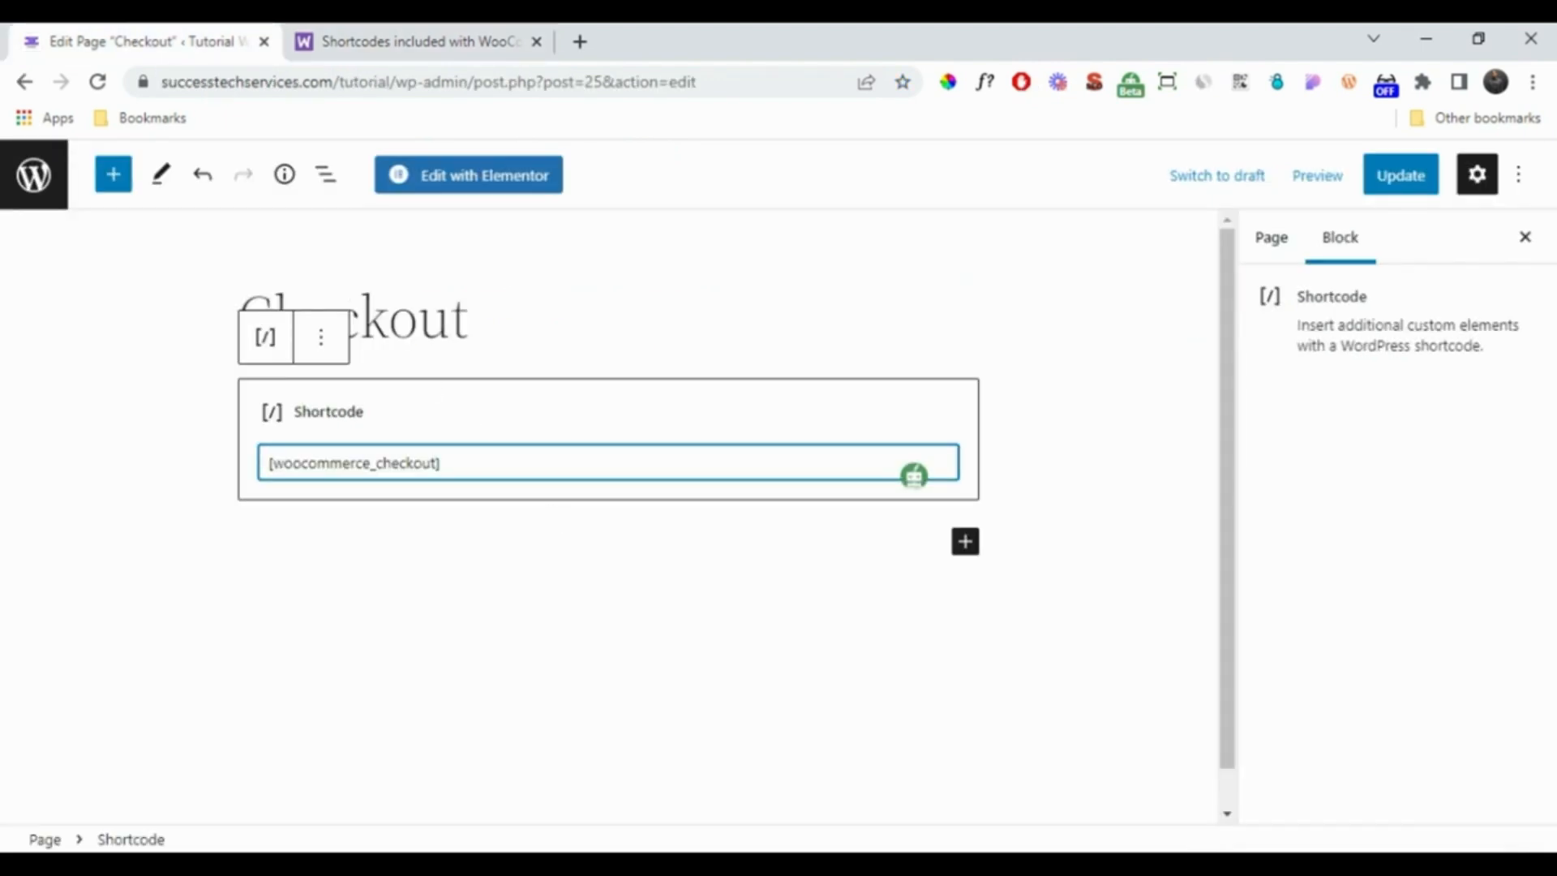
left_click(1419, 186)
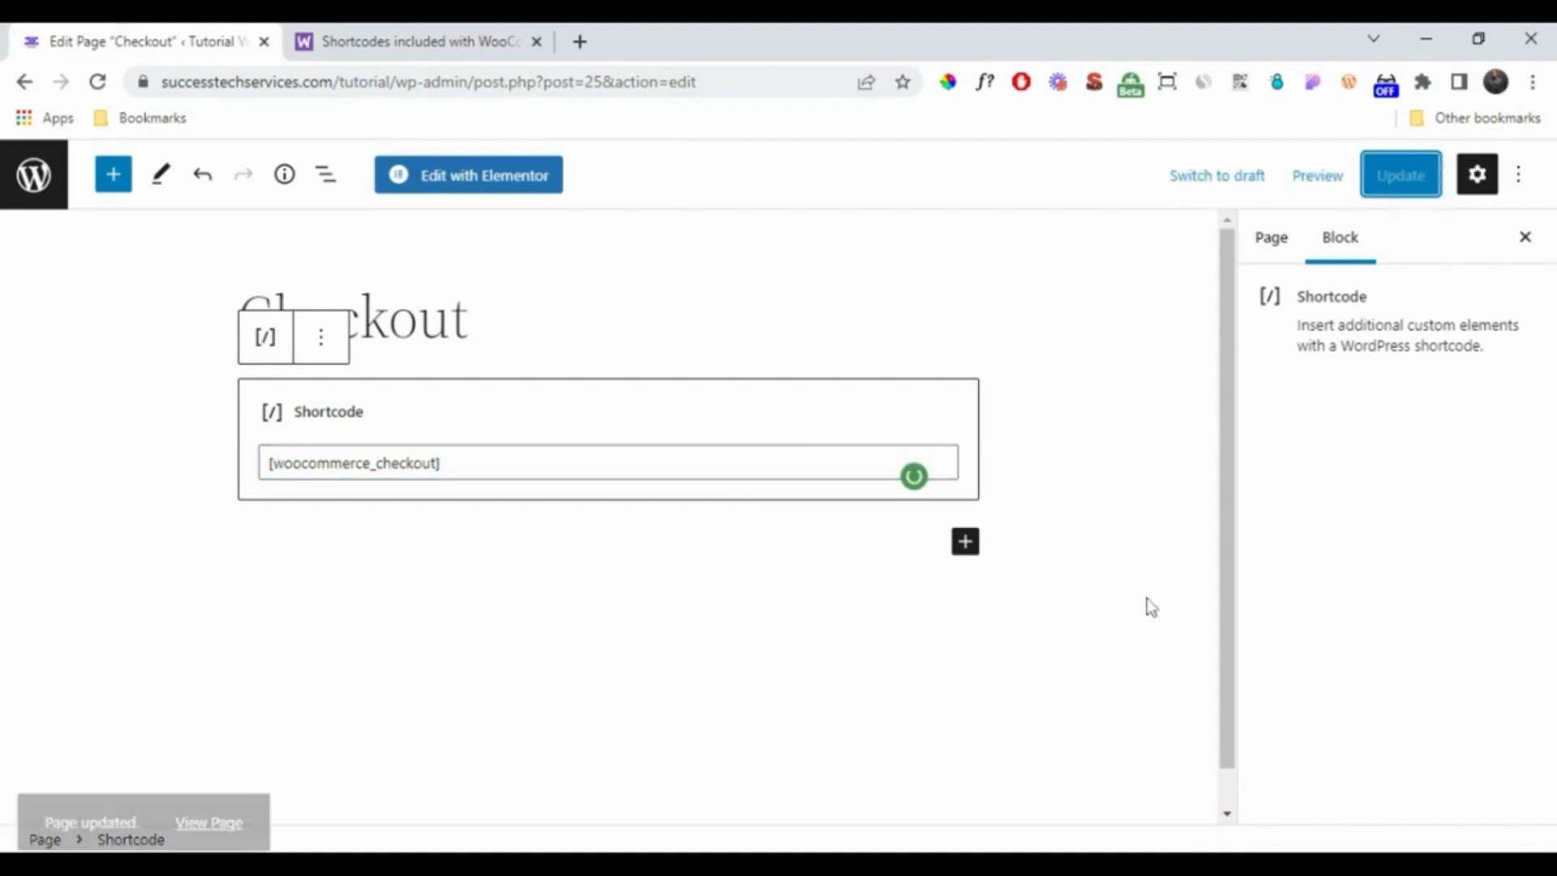
Step: View the updated Checkout page in a separate tab and examine its content below the title
left_click(226, 783)
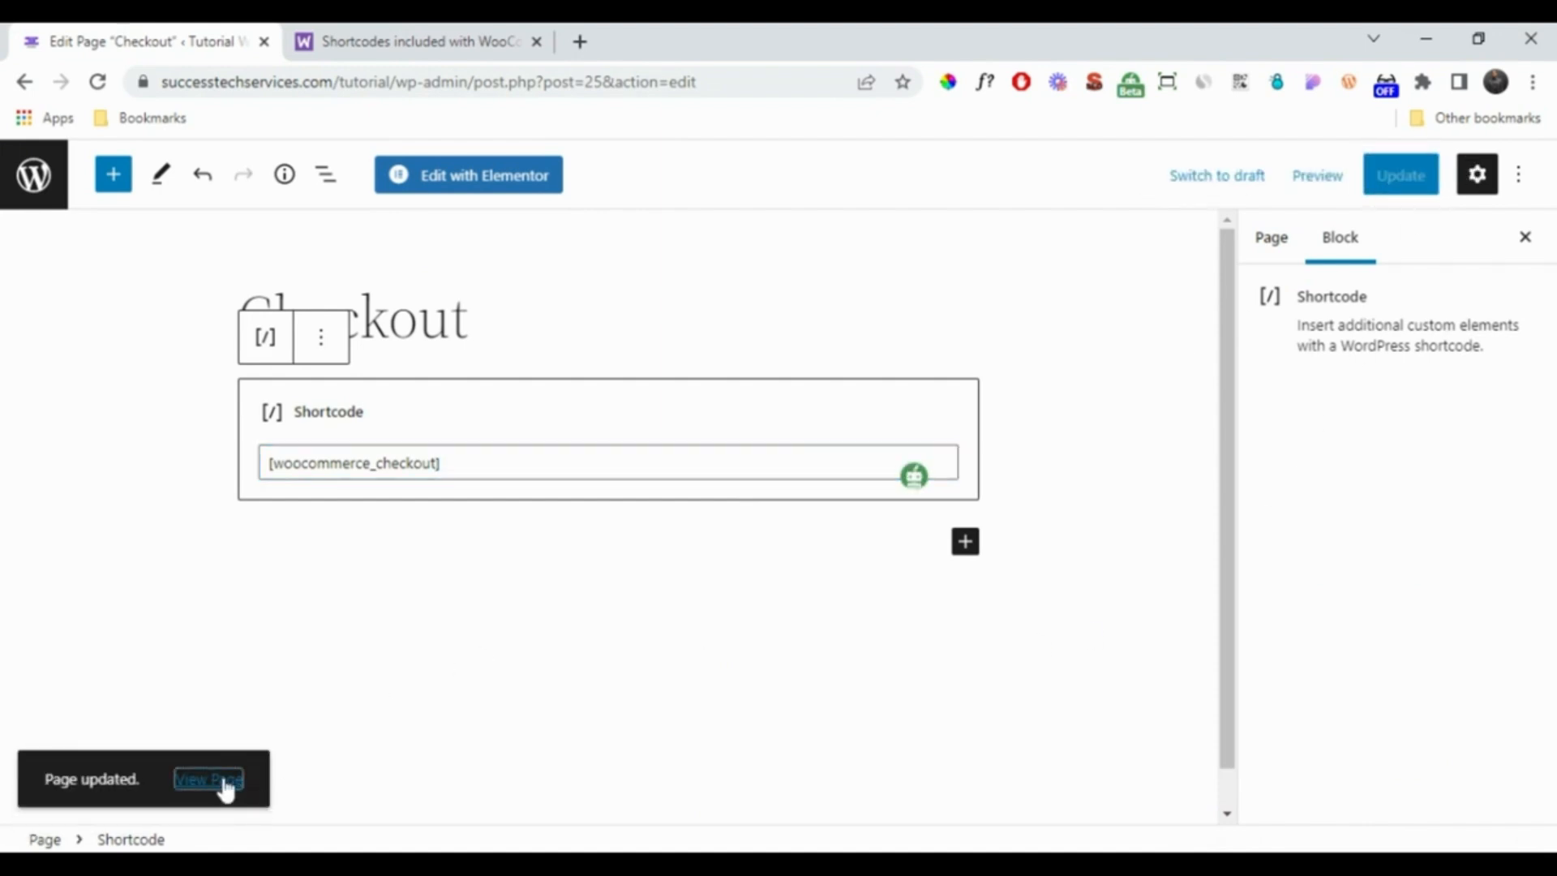
left_click(518, 52)
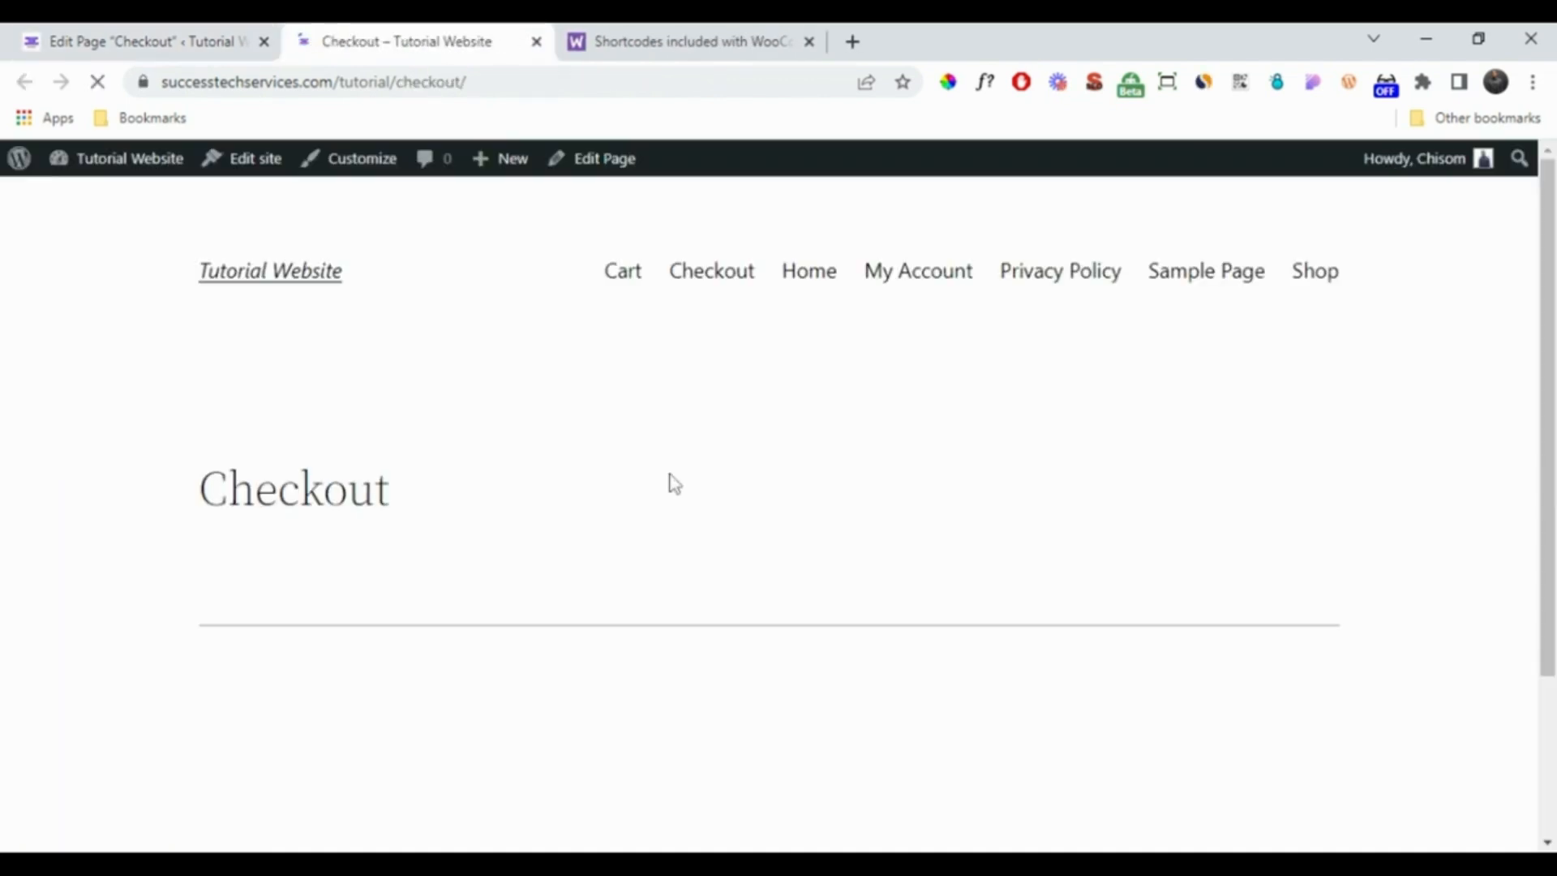
scroll(668, 474, "down", 3)
scroll(669, 474, "up", 3)
scroll(527, 484, "down", 3)
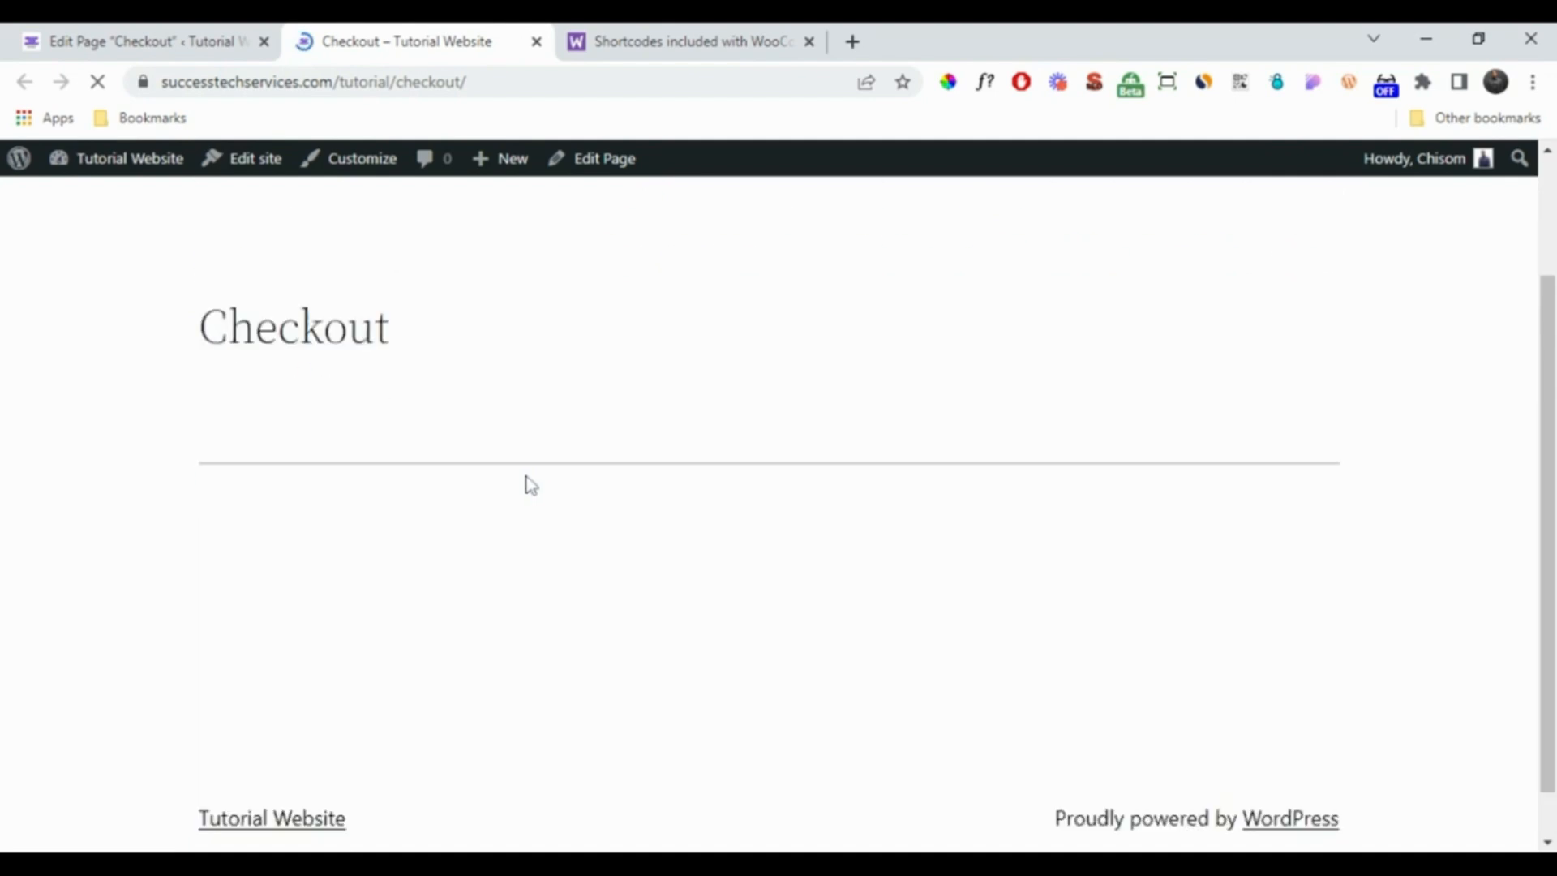
scroll(525, 479, "up", 2)
scroll(527, 482, "up", 1)
scroll(519, 464, "down", 3)
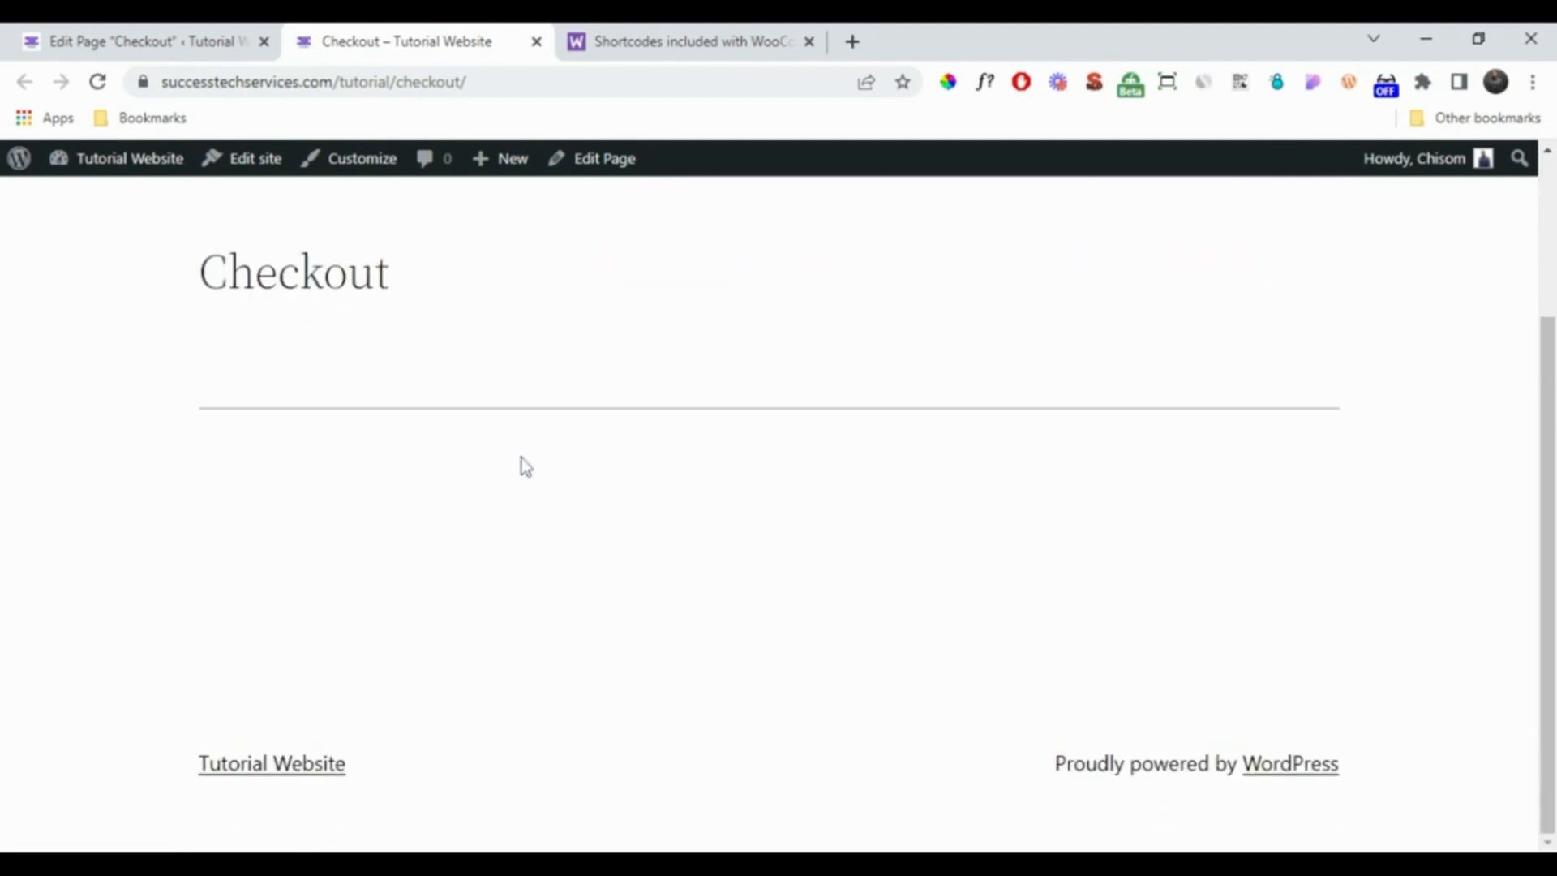
Step: Compare the published Checkout page with its editor, close the published page's tab, and return to the list of pages
scroll(525, 464, "up", 3)
left_click(150, 36)
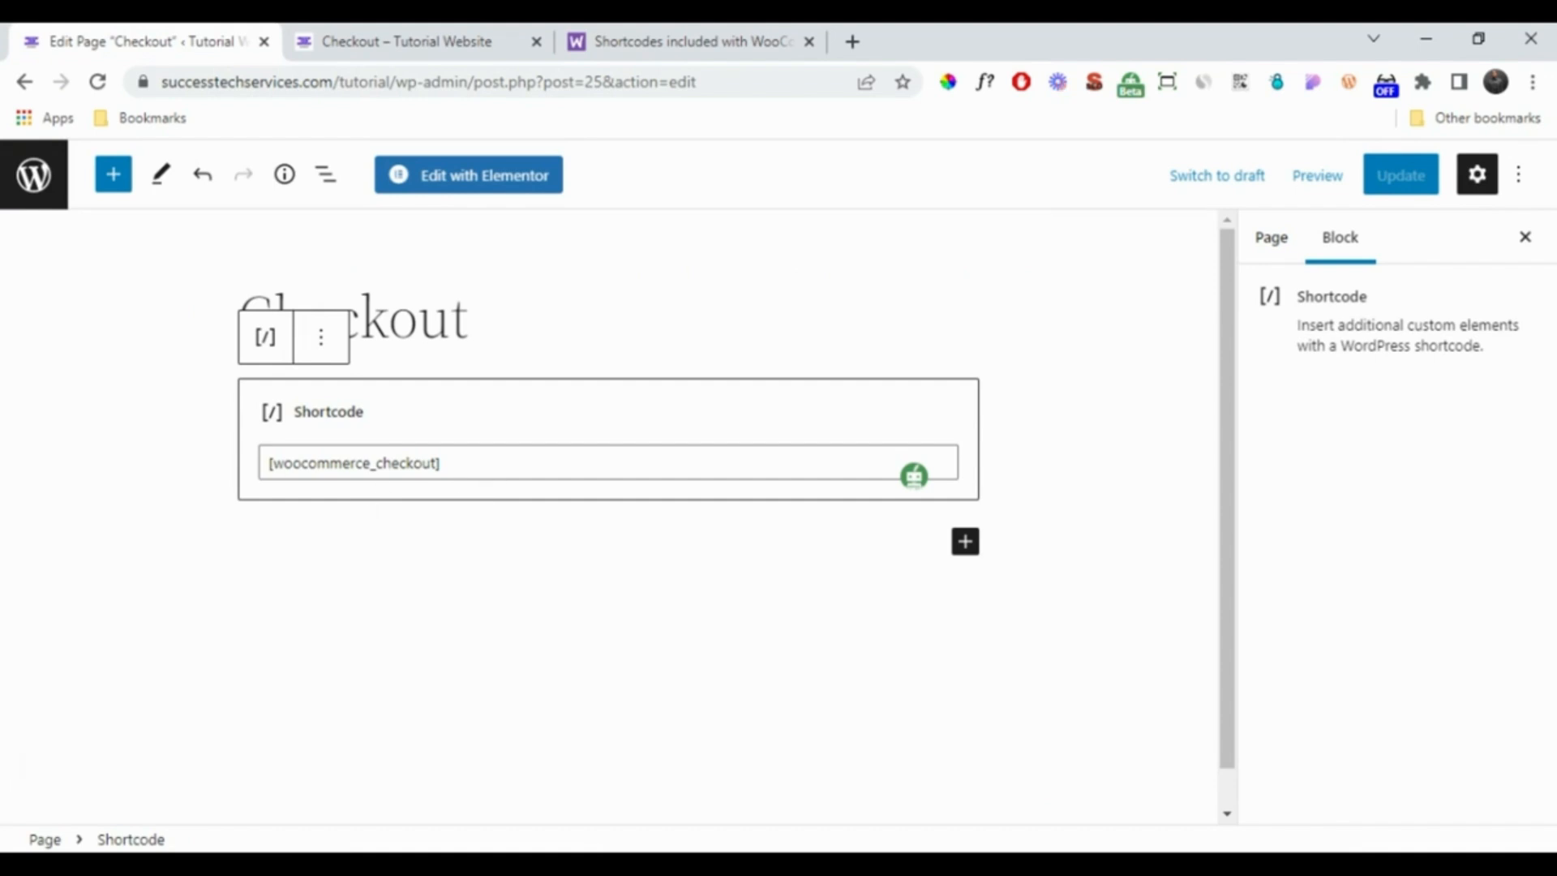
left_click(439, 34)
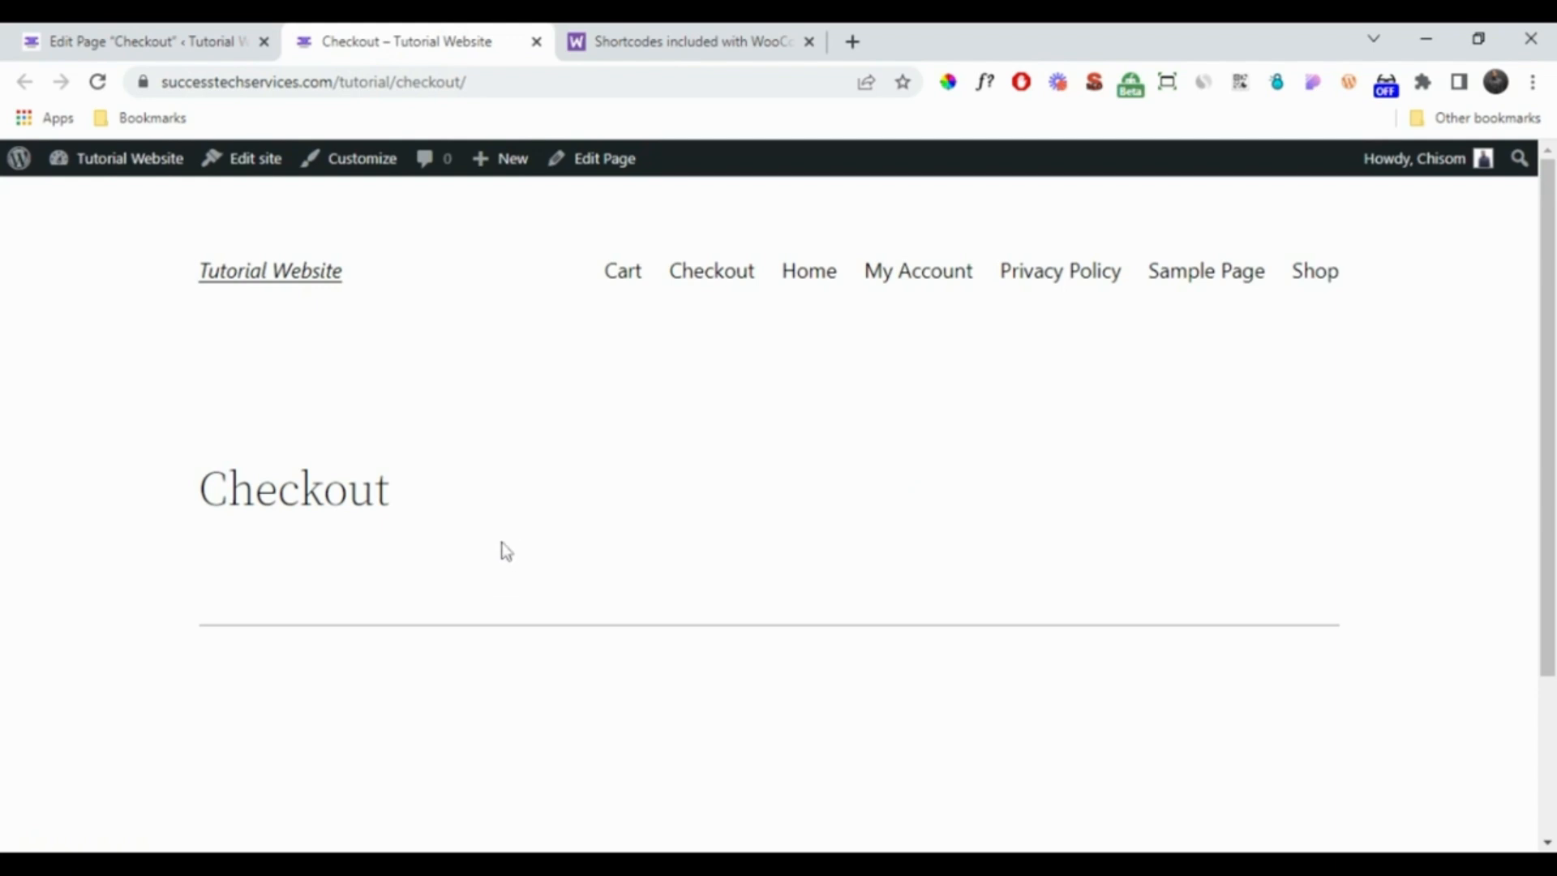
left_click(128, 33)
left_click(536, 42)
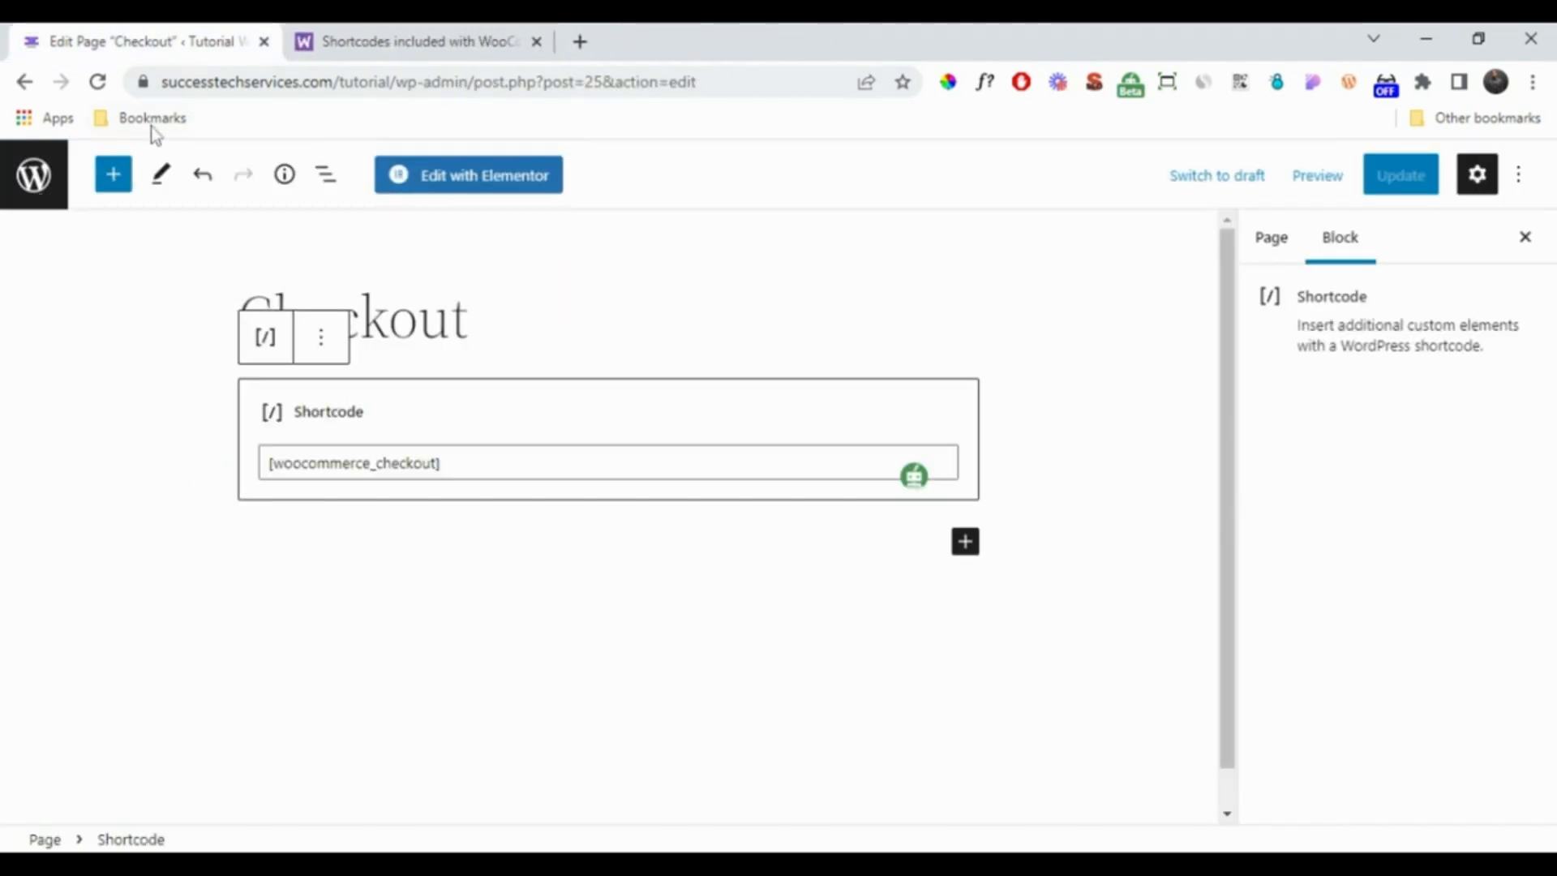
left_click(28, 191)
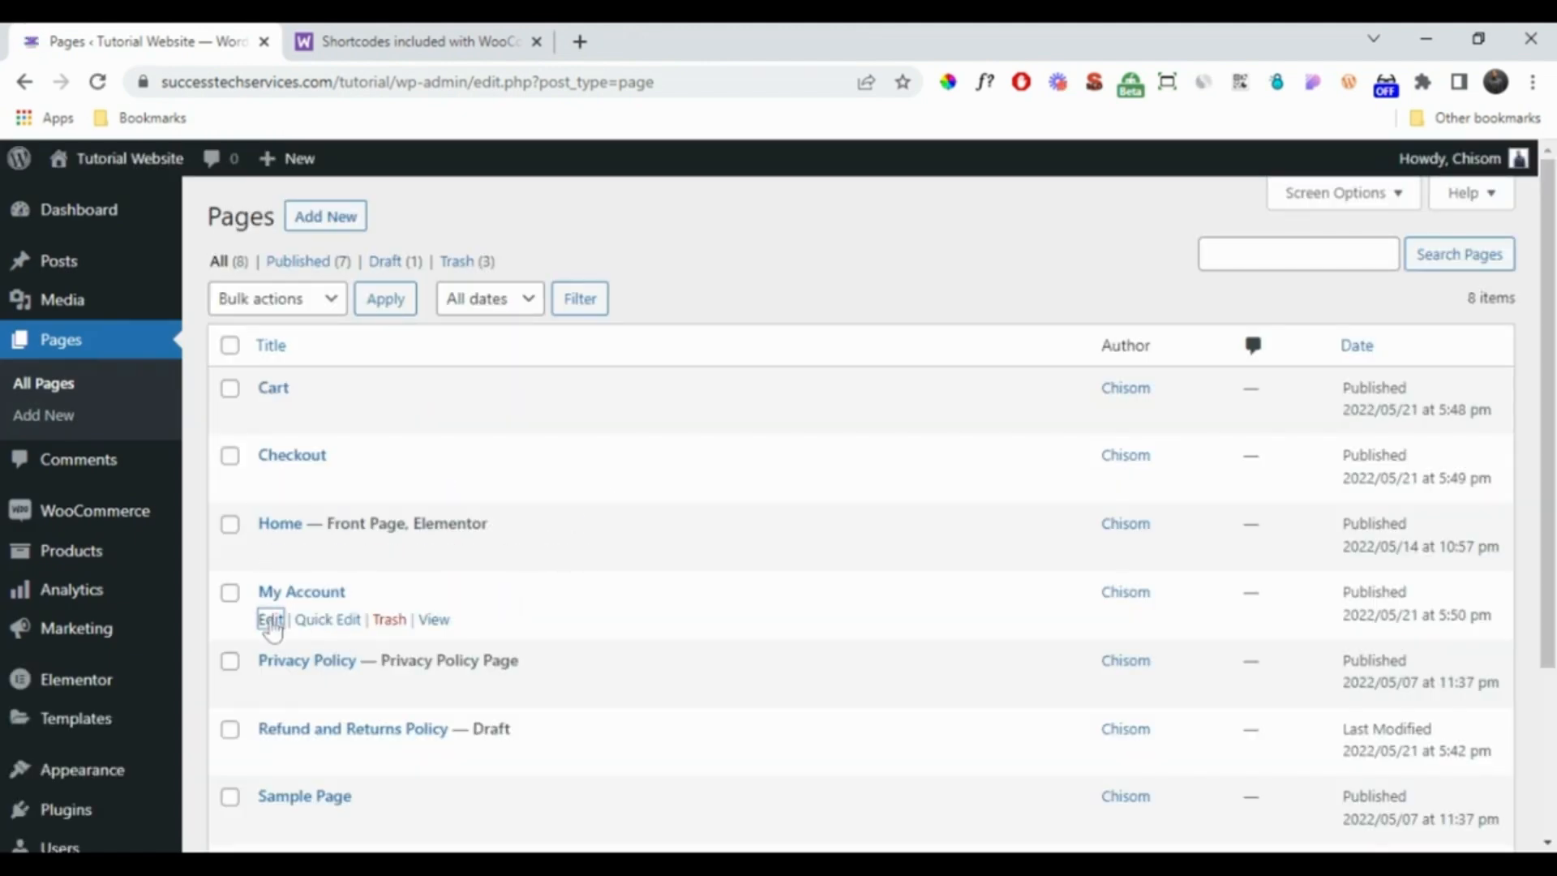
Step: Open the My Account page for editing and add a Shortcode block containing an empty pair of square brackets
left_click(271, 620)
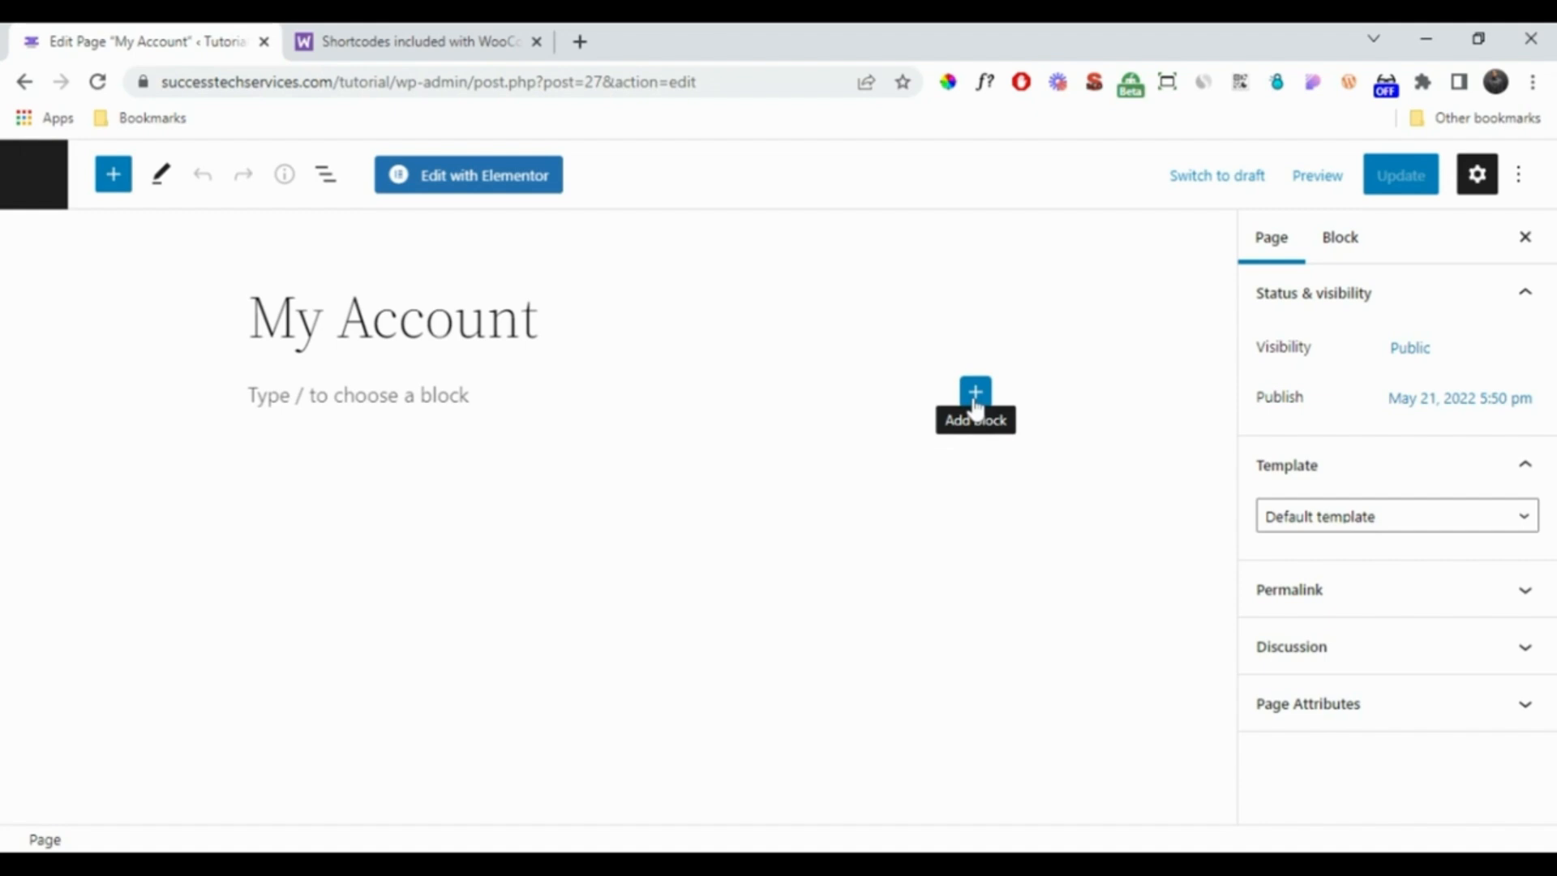
left_click(975, 398)
left_click(1035, 582)
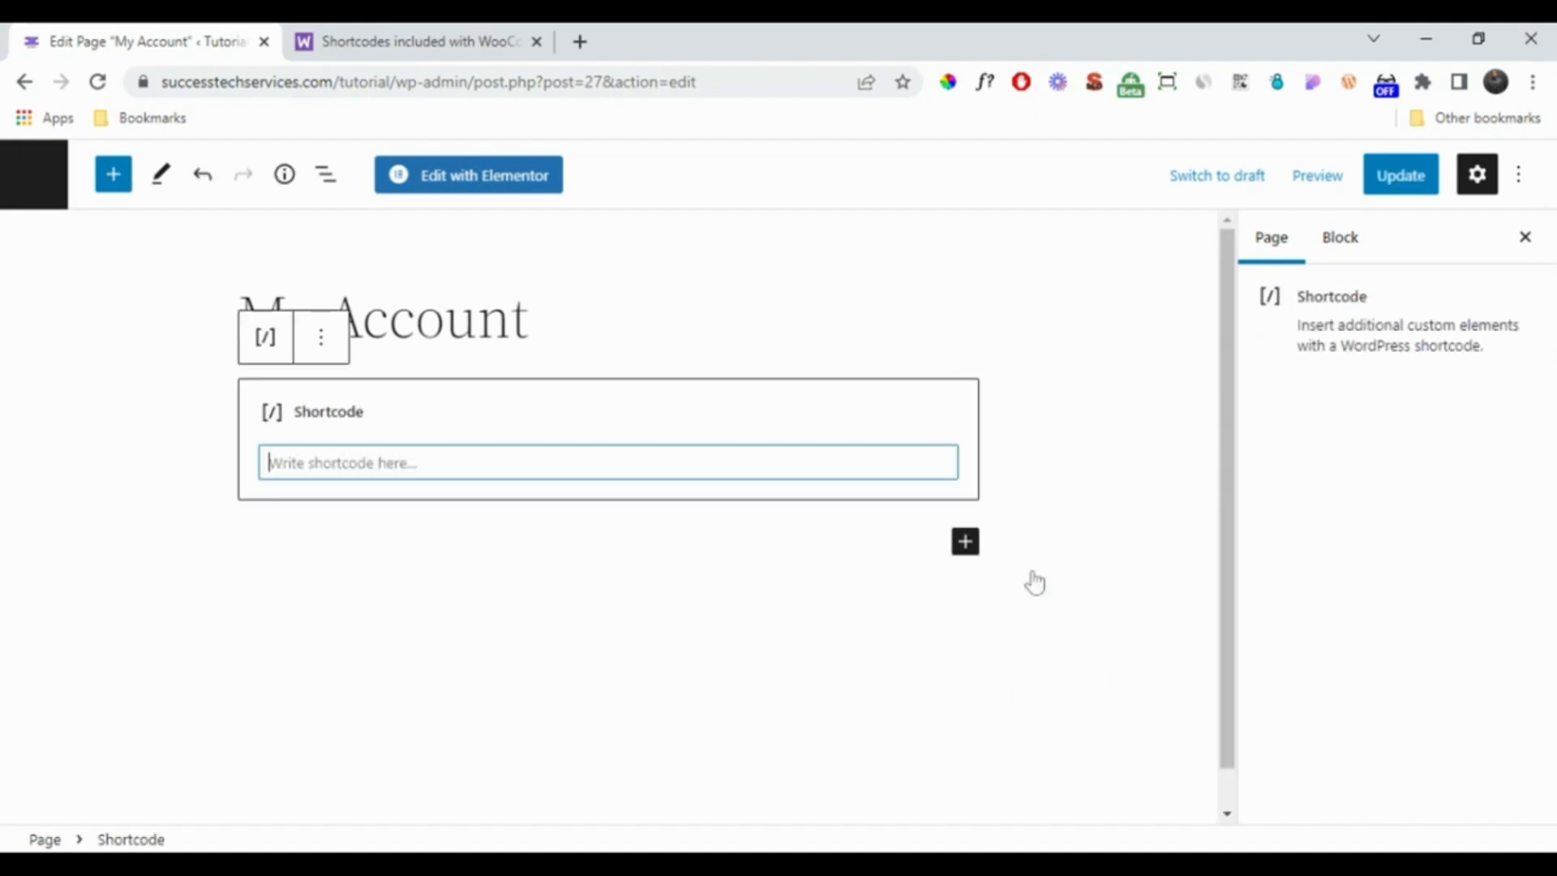
type("[")
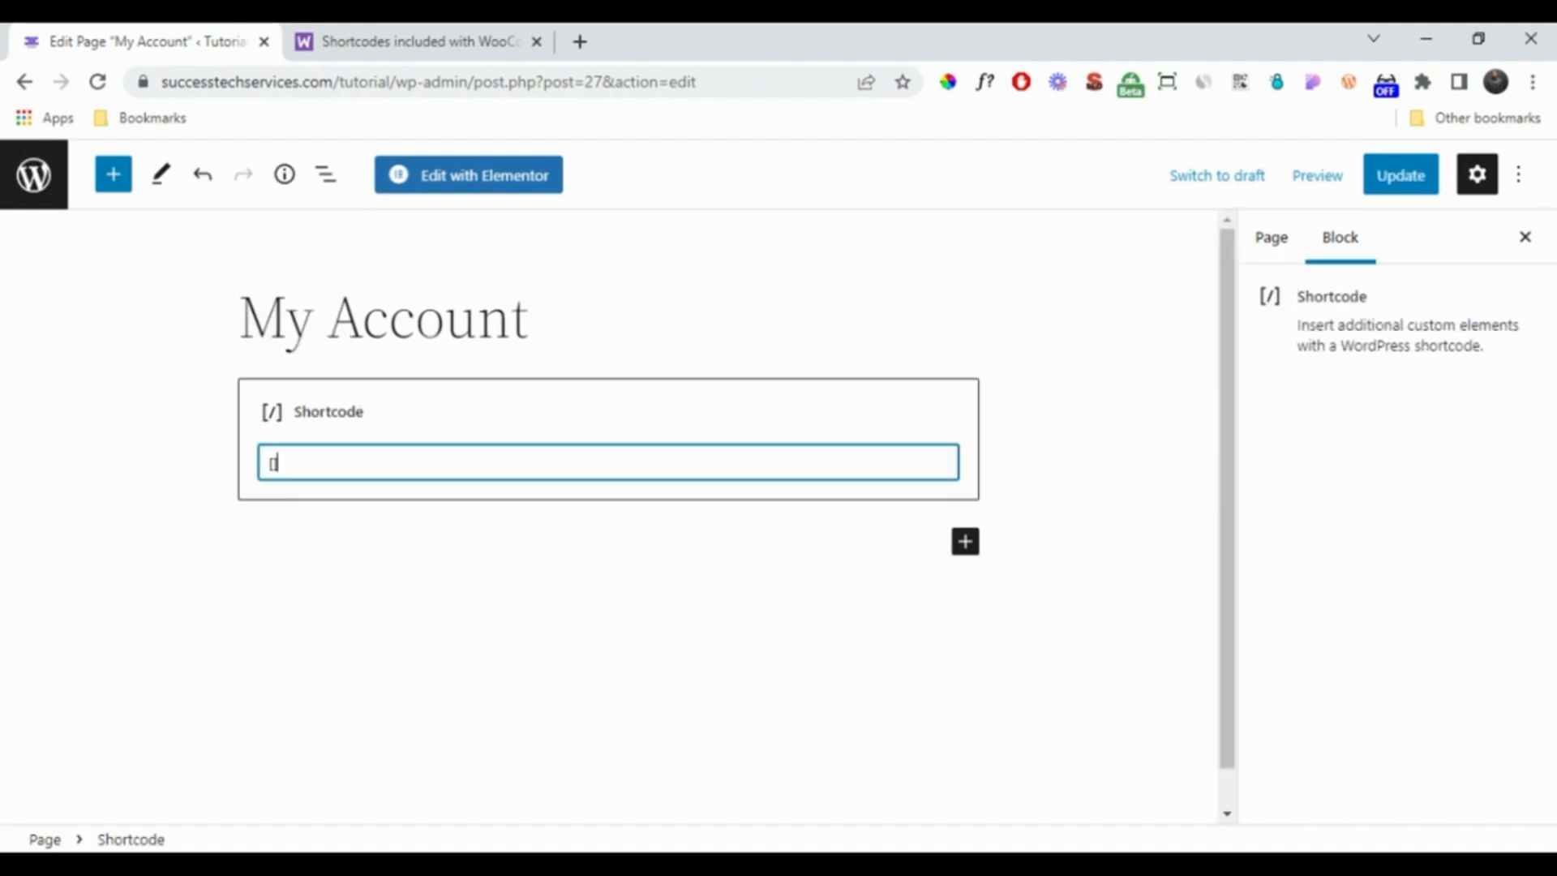
Step: Copy the woocommerce_my_account shortcode from the documentation, complete the My Account page's block as [woocommerce_my_account], and update the page
left_click(545, 39)
double_click(527, 668)
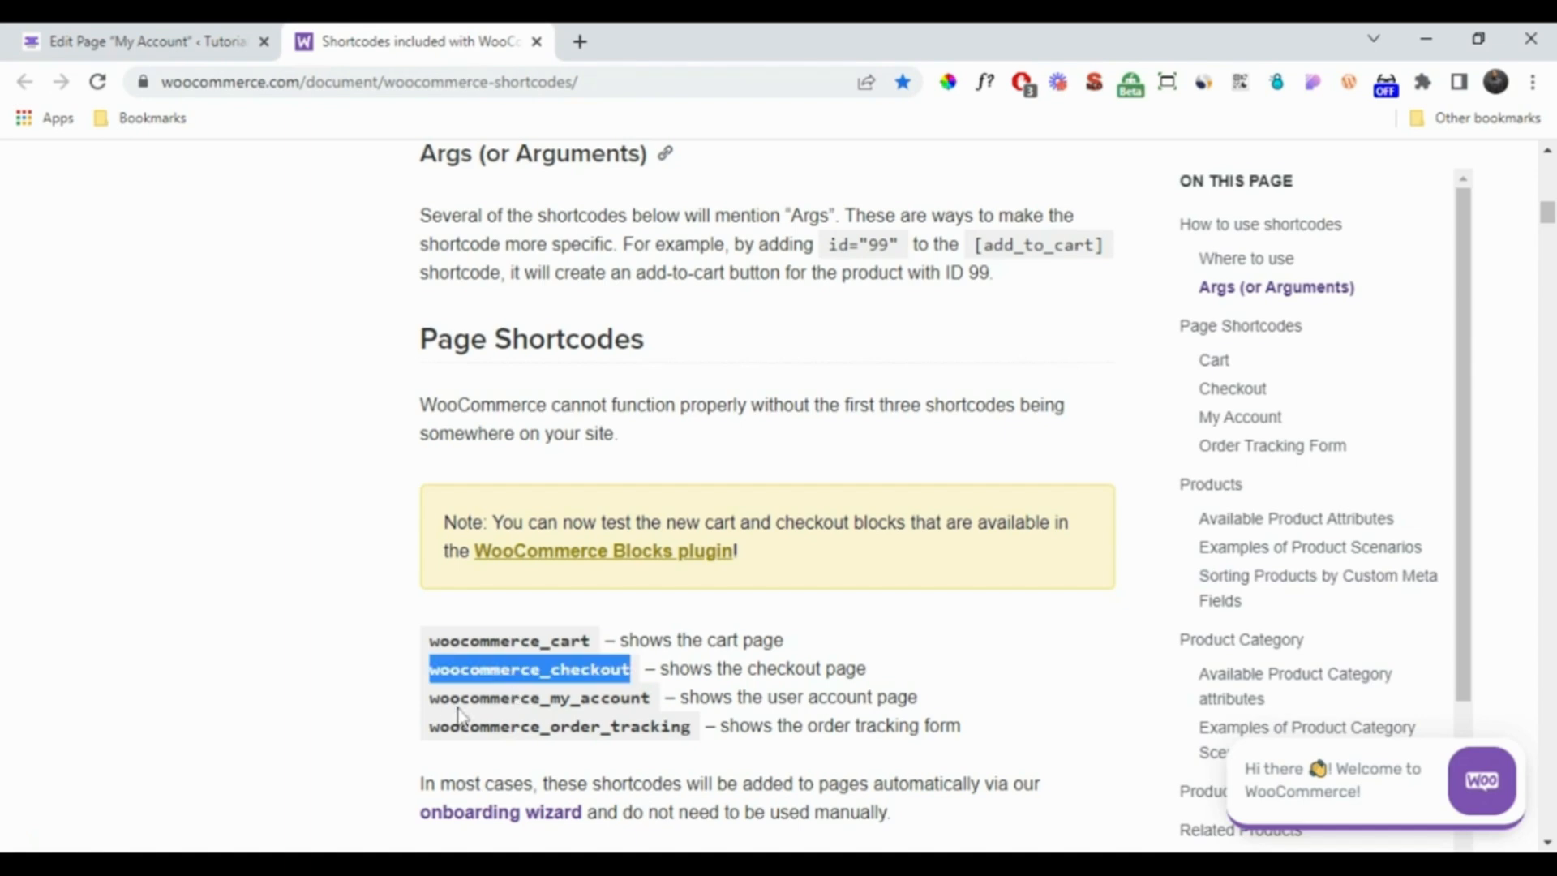
left_click_drag(430, 697, 648, 714)
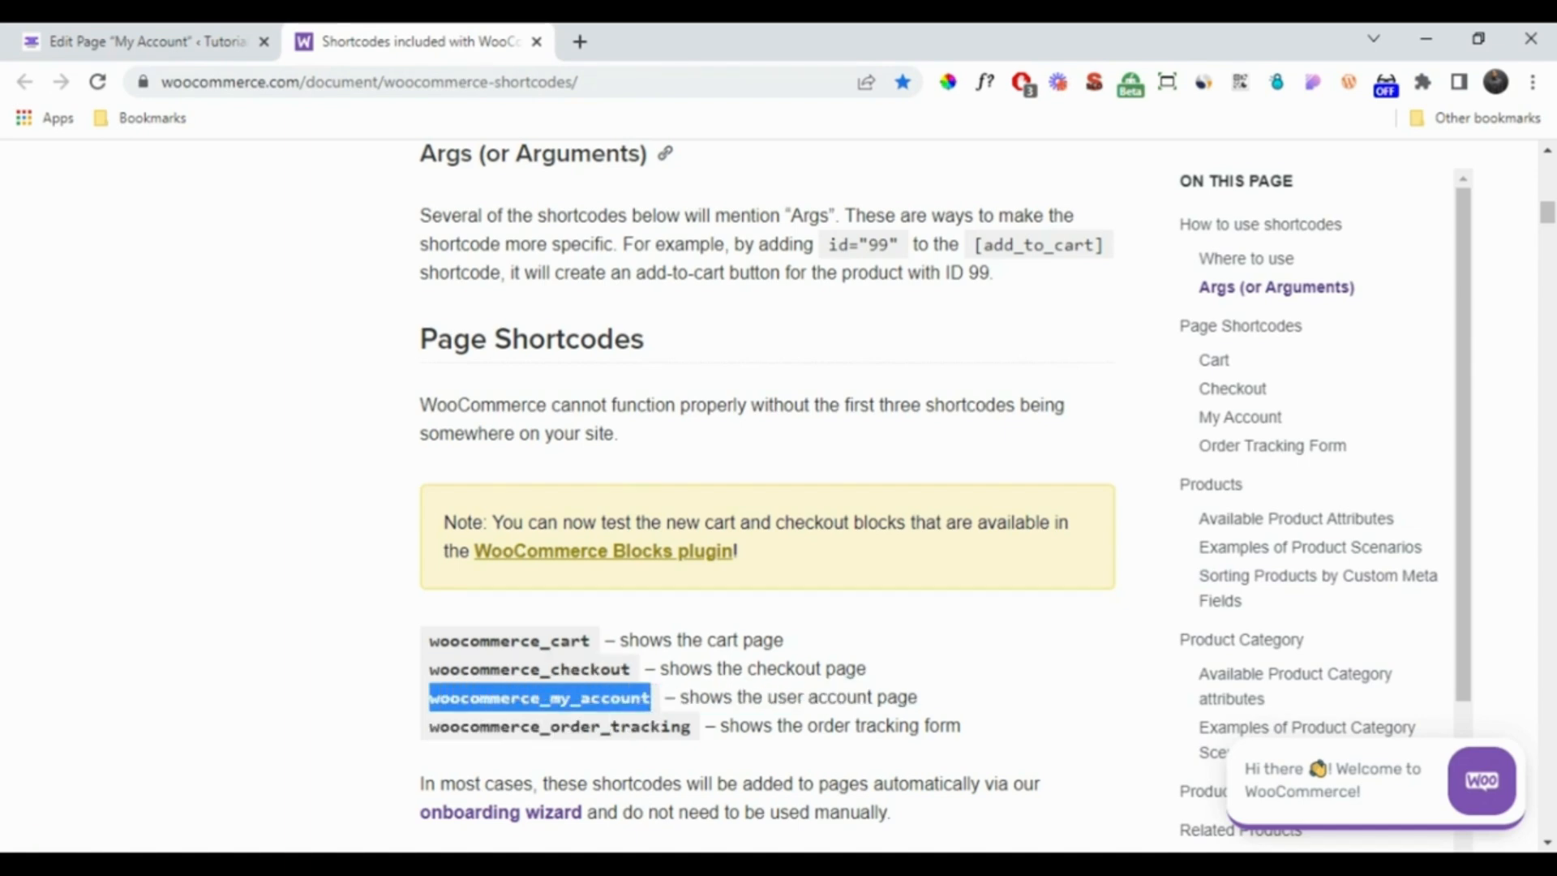
left_click(130, 39)
left_click(276, 463)
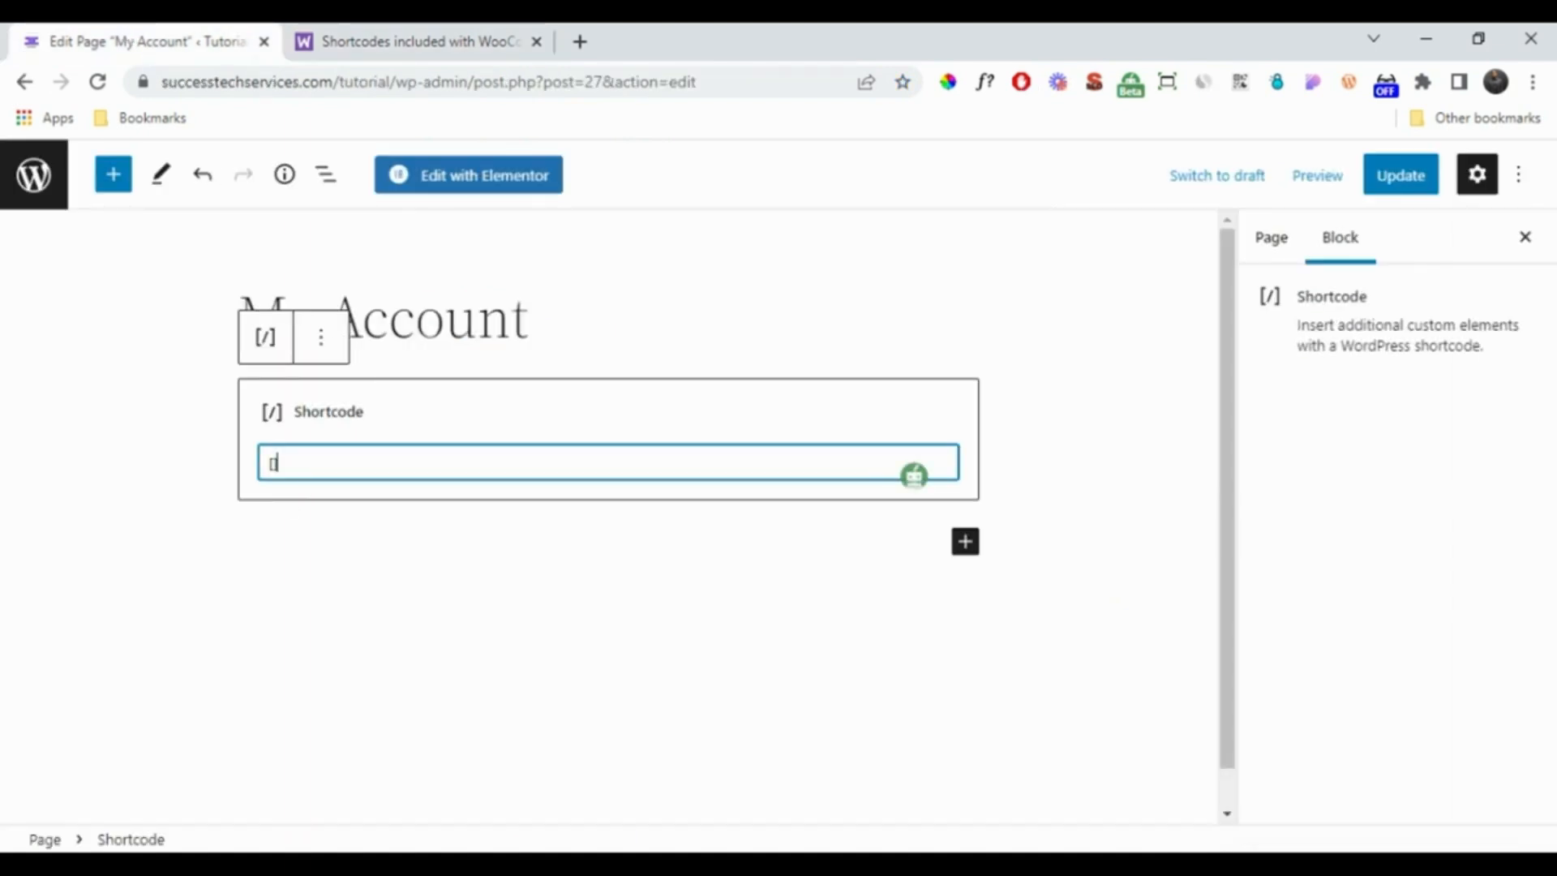
type("[")
key("ctrl+v")
type("]")
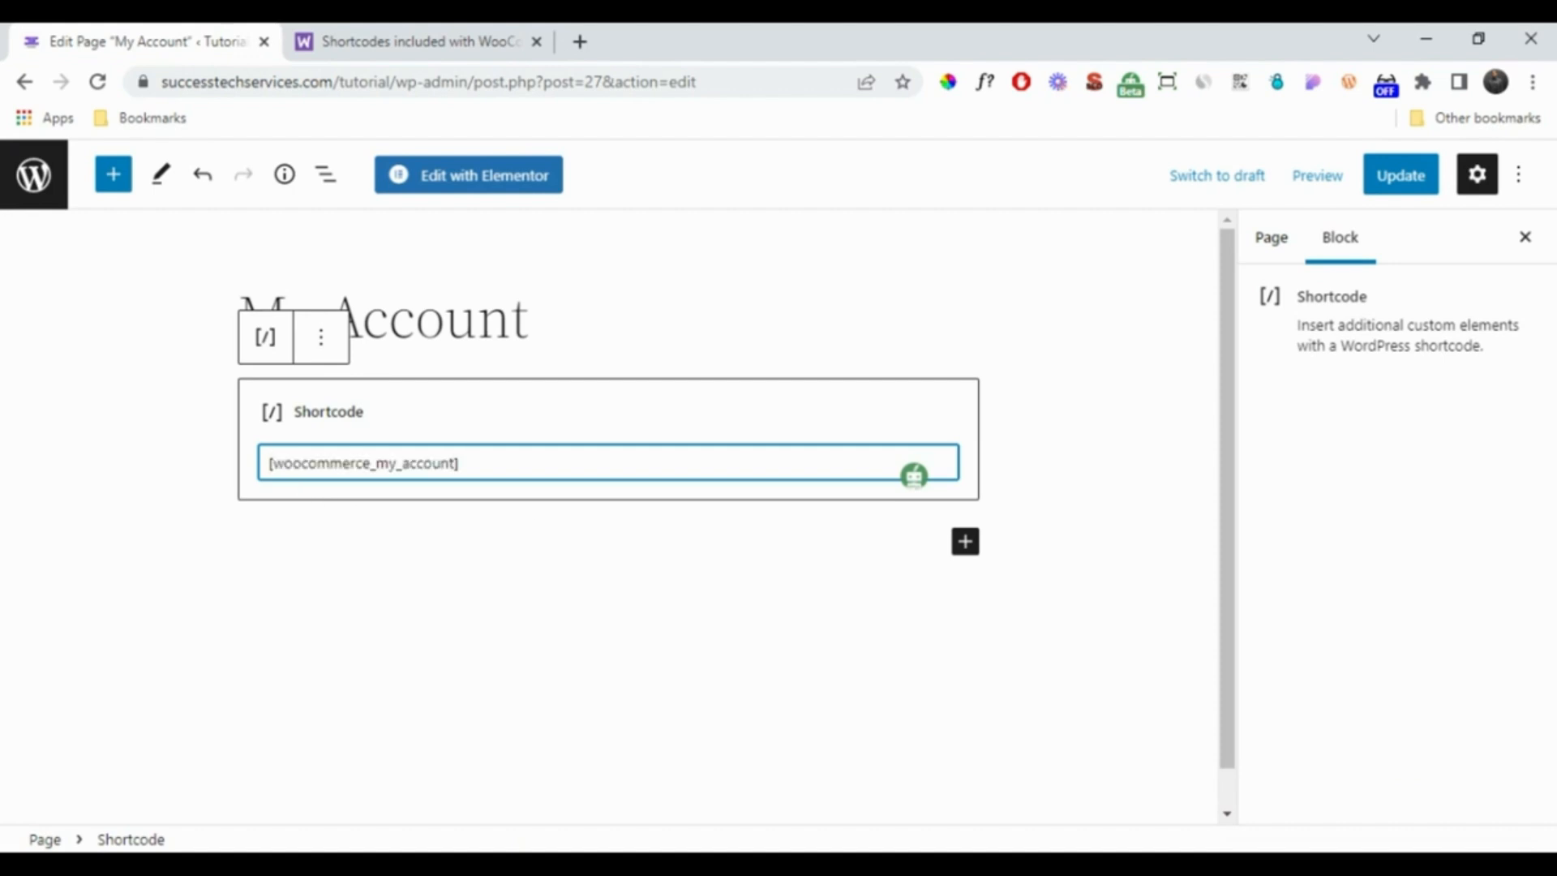
left_click(1389, 180)
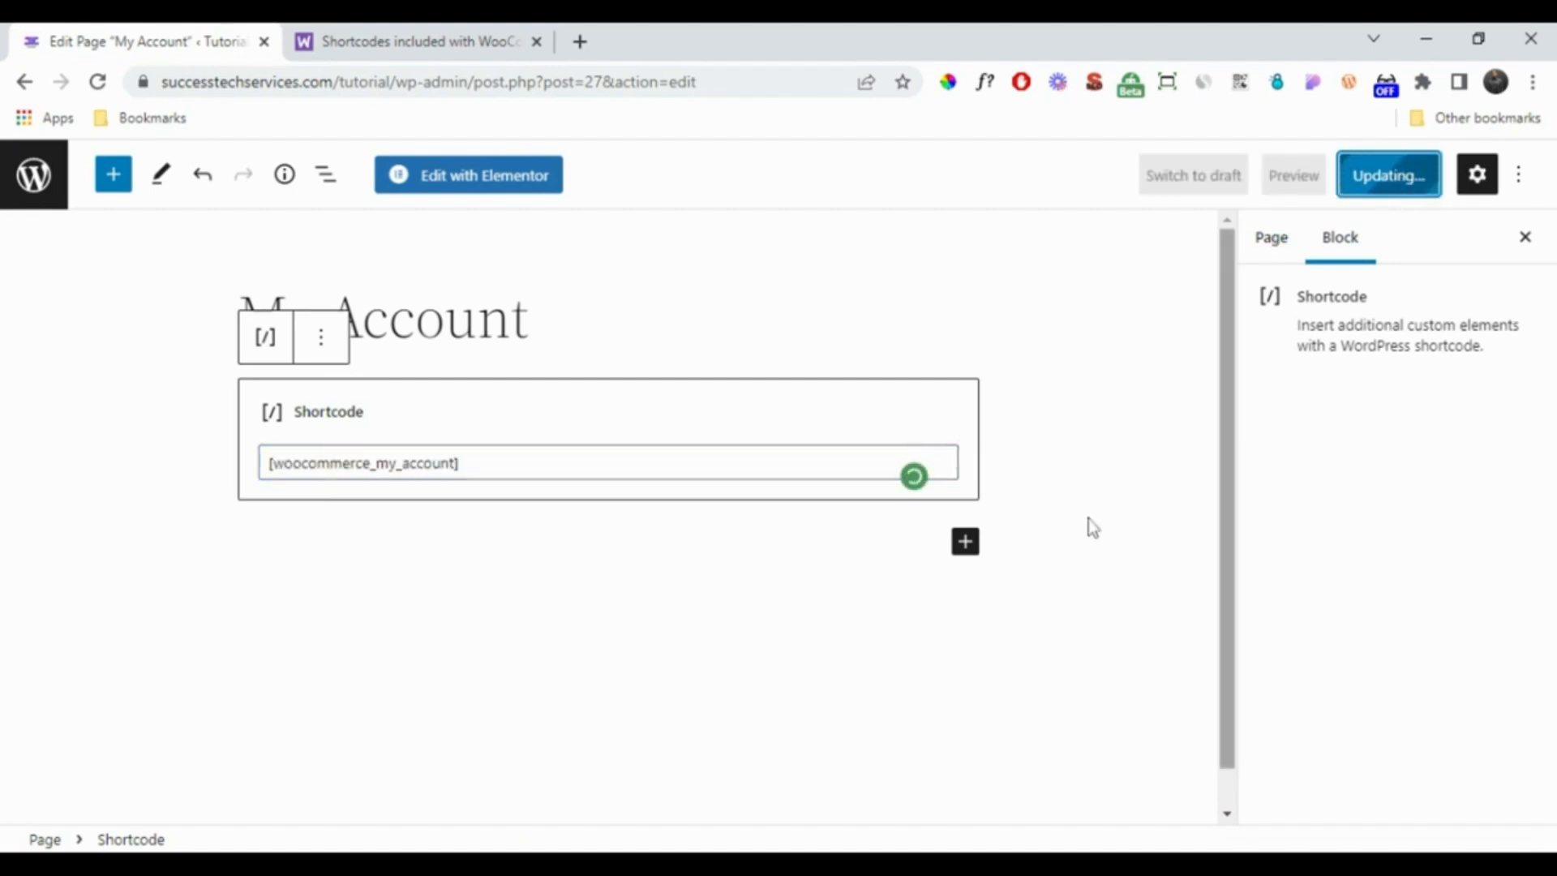
Step: View the updated My Account page in a separate tab, examine its account sections, and go back to the list of pages
left_click(224, 782)
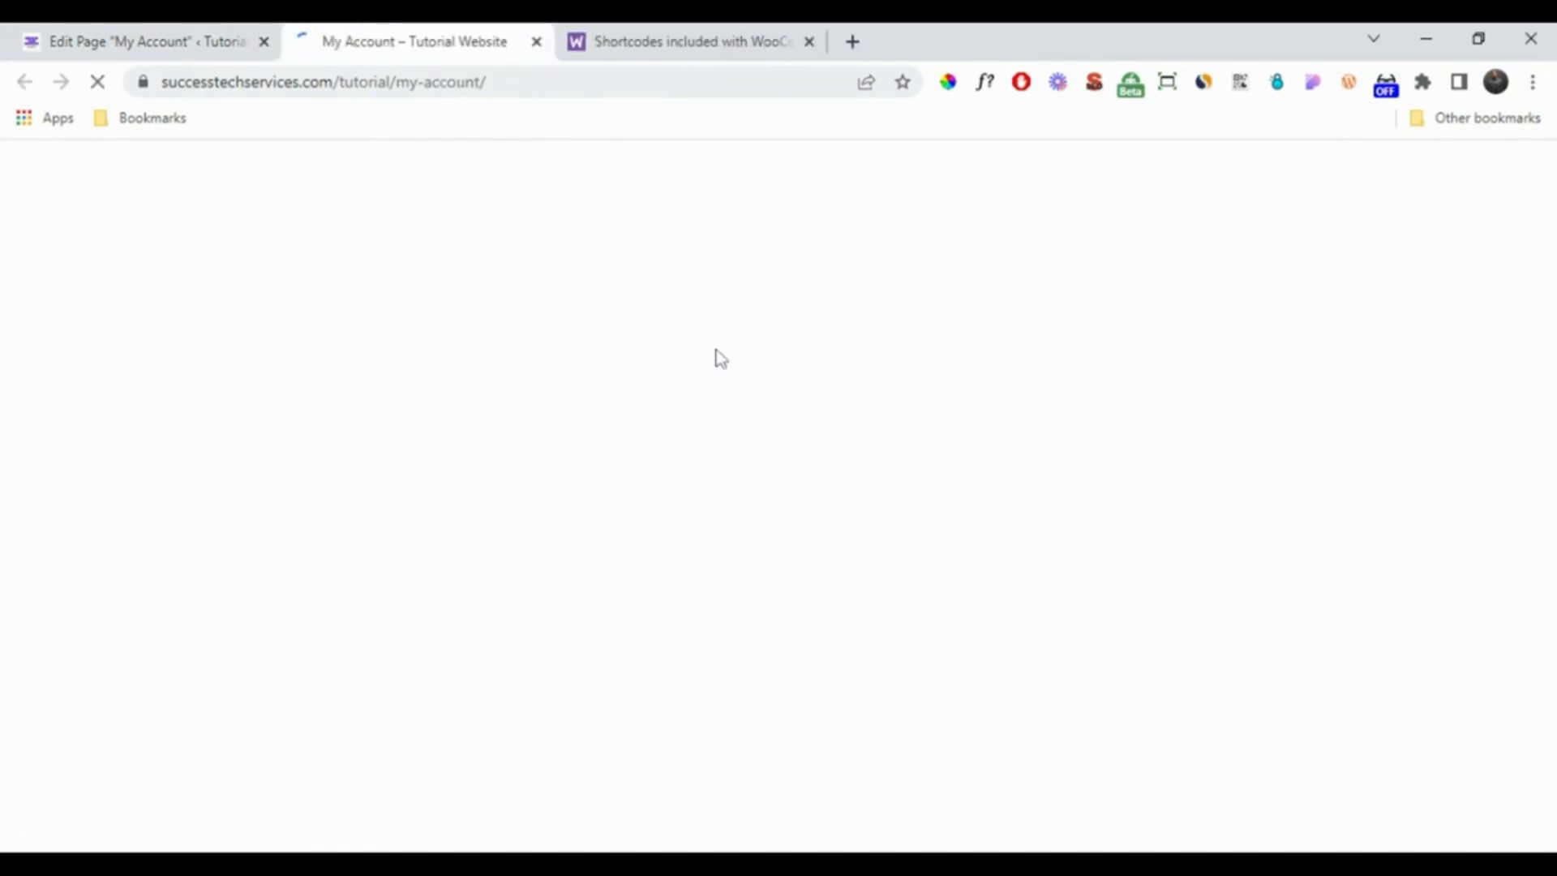
scroll(727, 351, "down", 3)
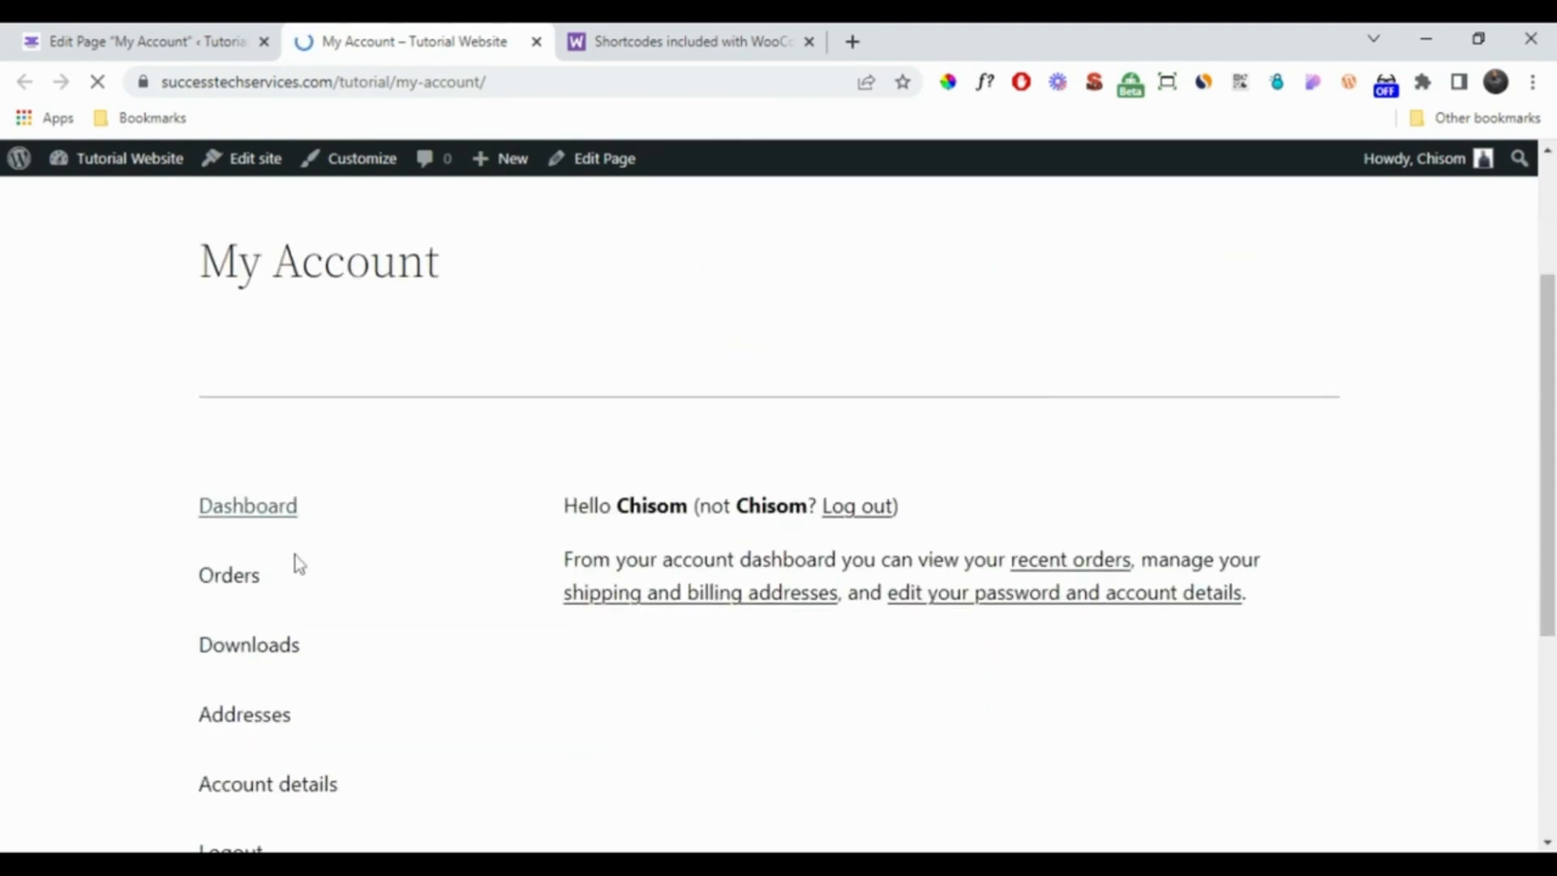
scroll(295, 560, "down", 3)
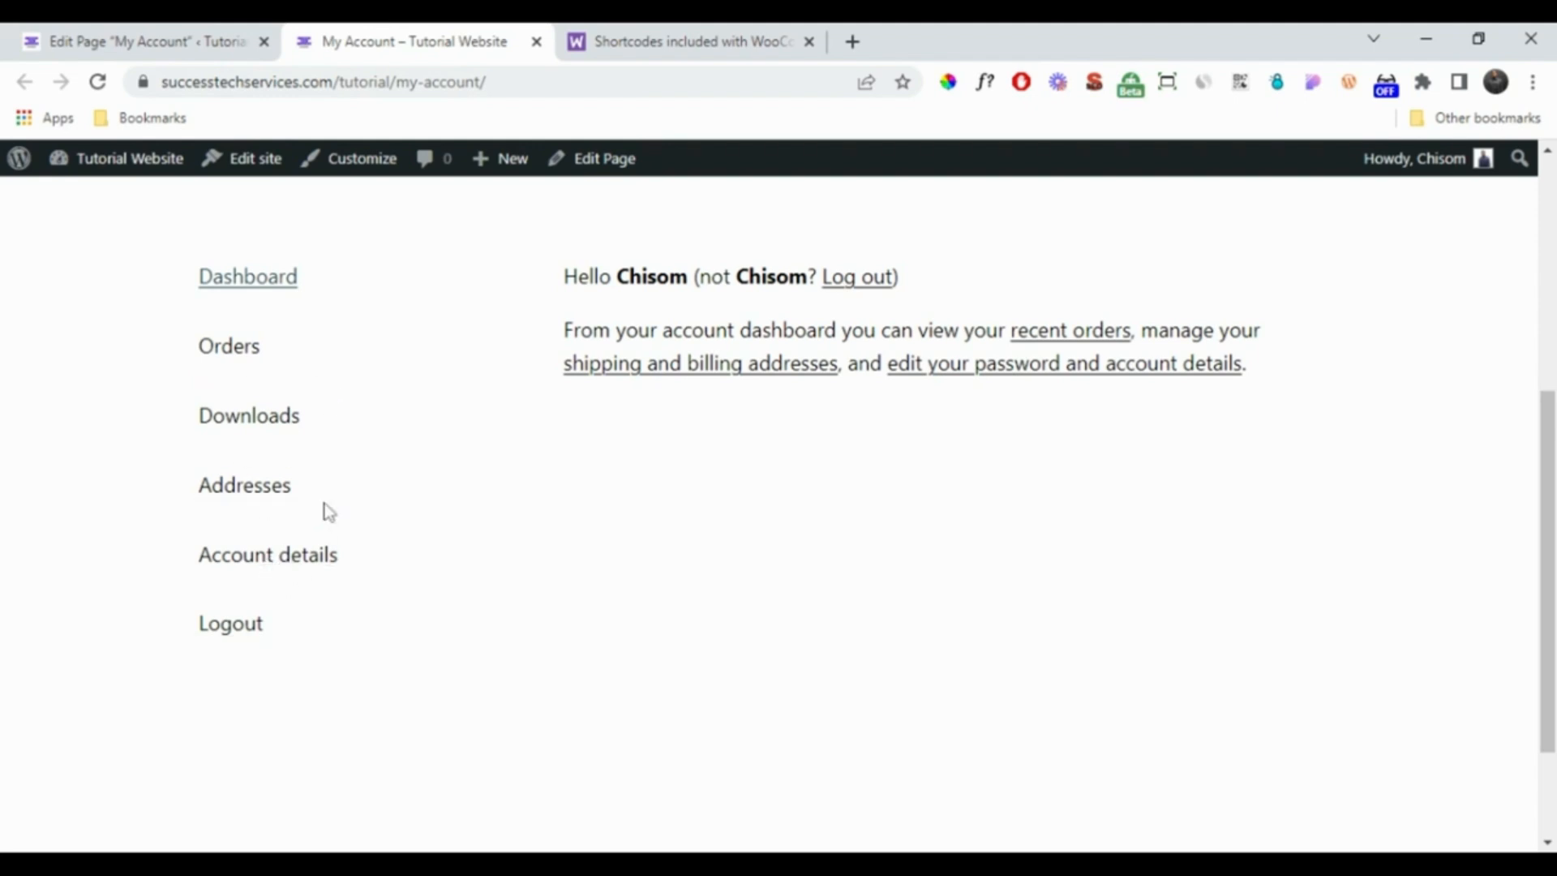
scroll(323, 511, "up", 6)
left_click(142, 37)
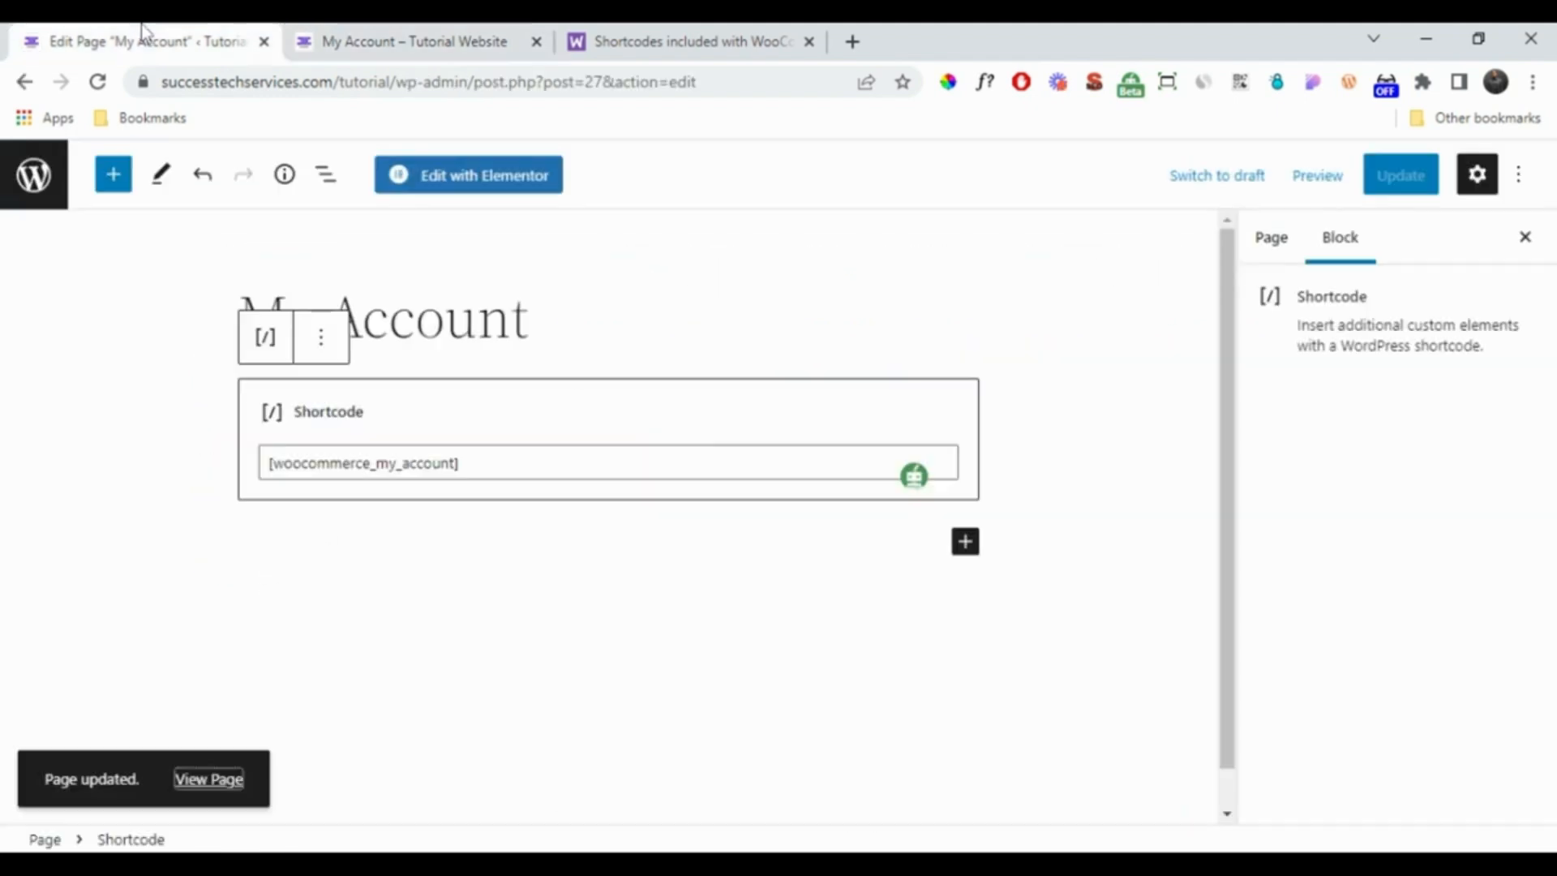
left_click(18, 194)
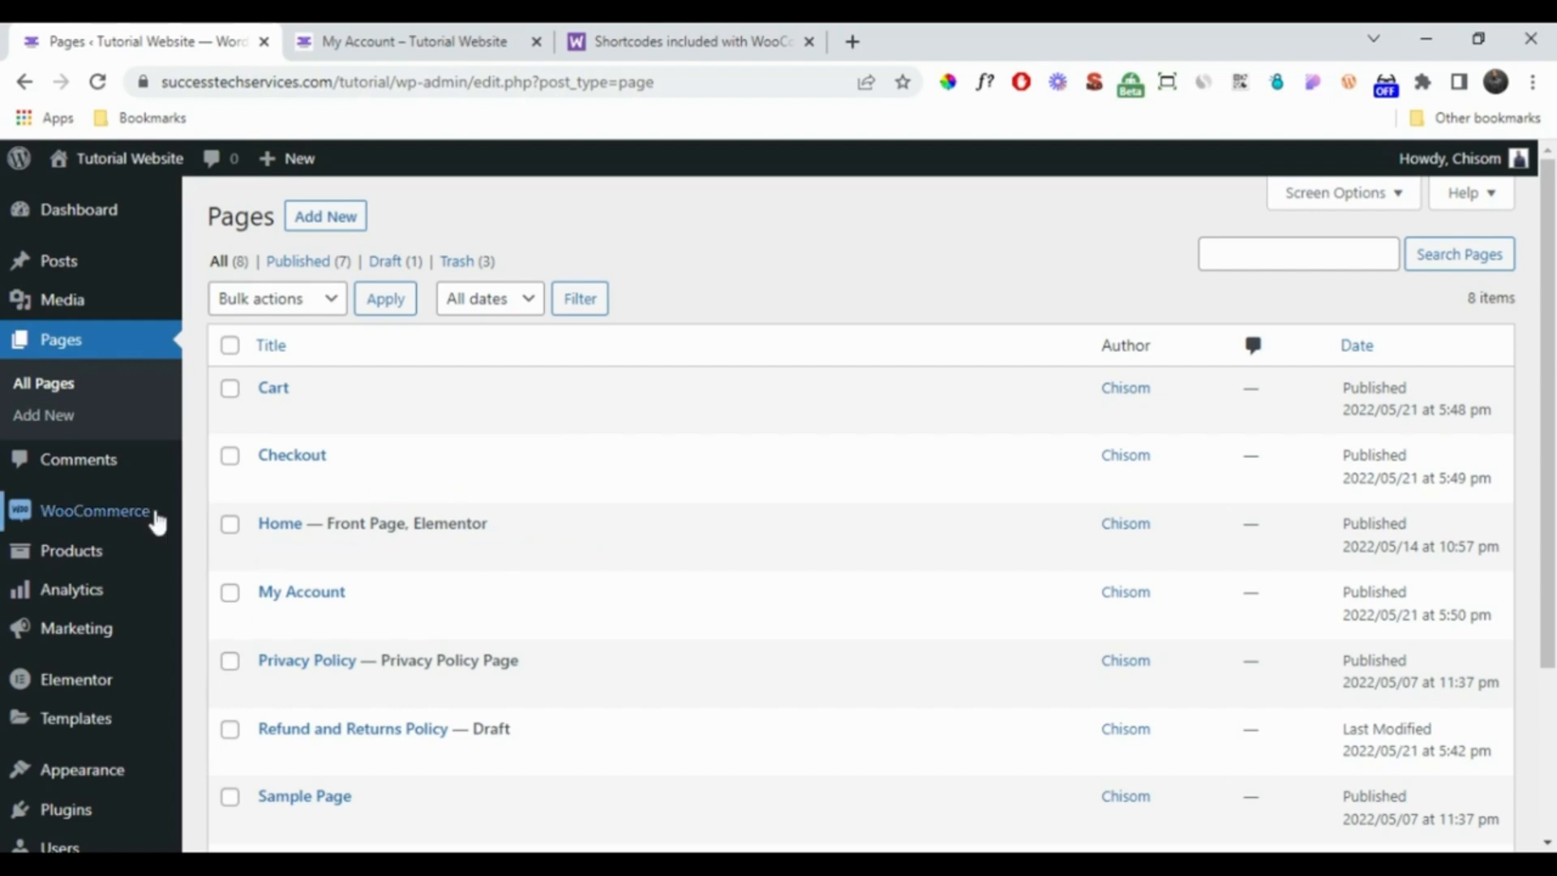
Step: In WooCommerce's advanced page setup settings, assign Cart (ID: 23) as the Cart page
mouse_move(158, 521)
left_click(234, 678)
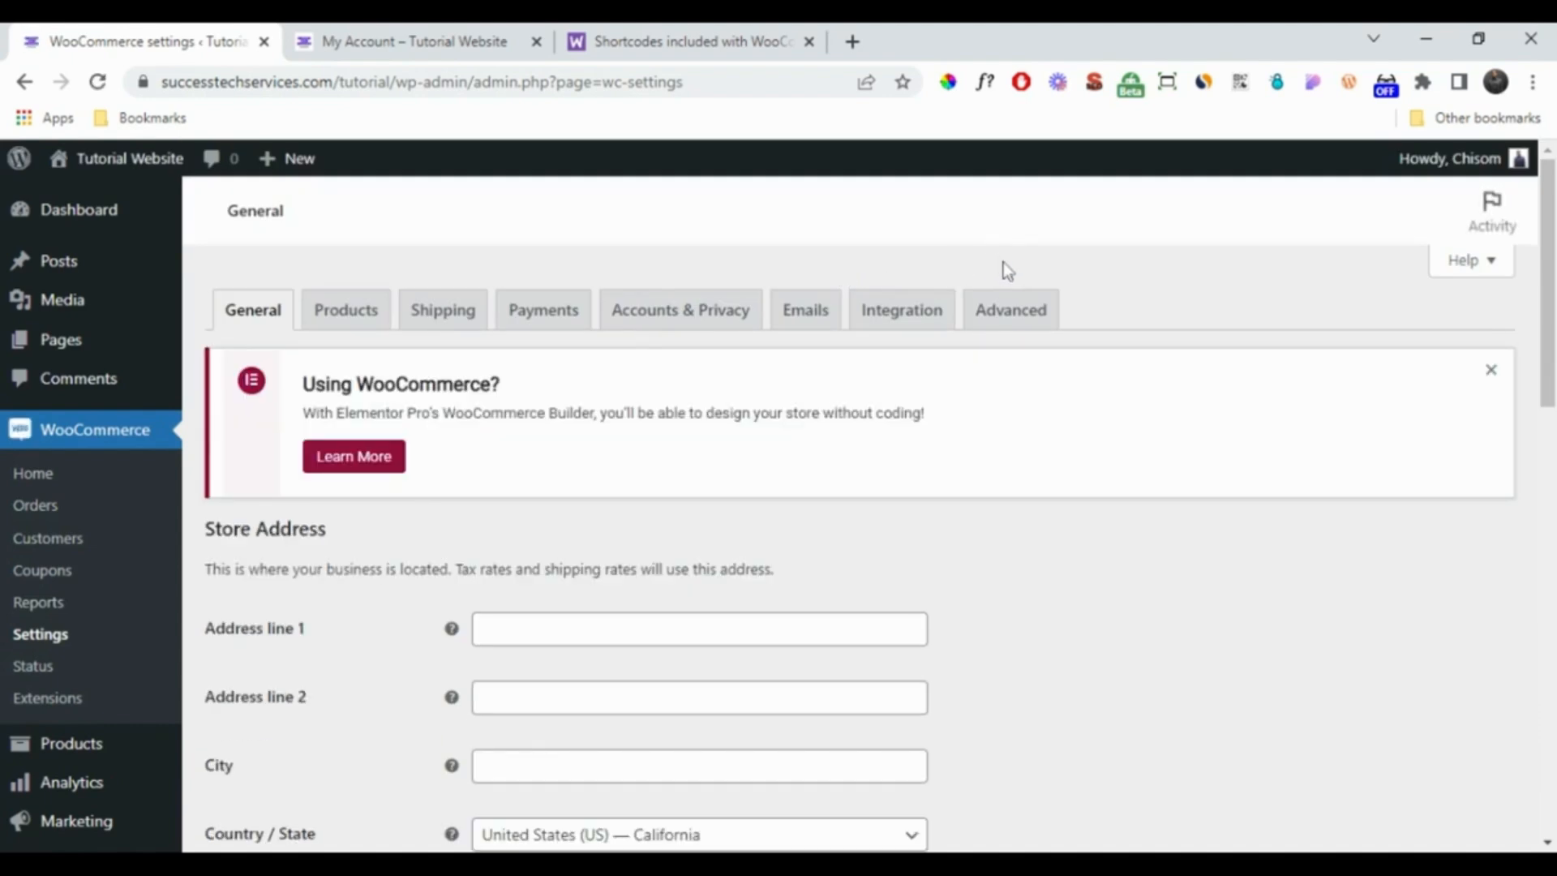
left_click(1009, 310)
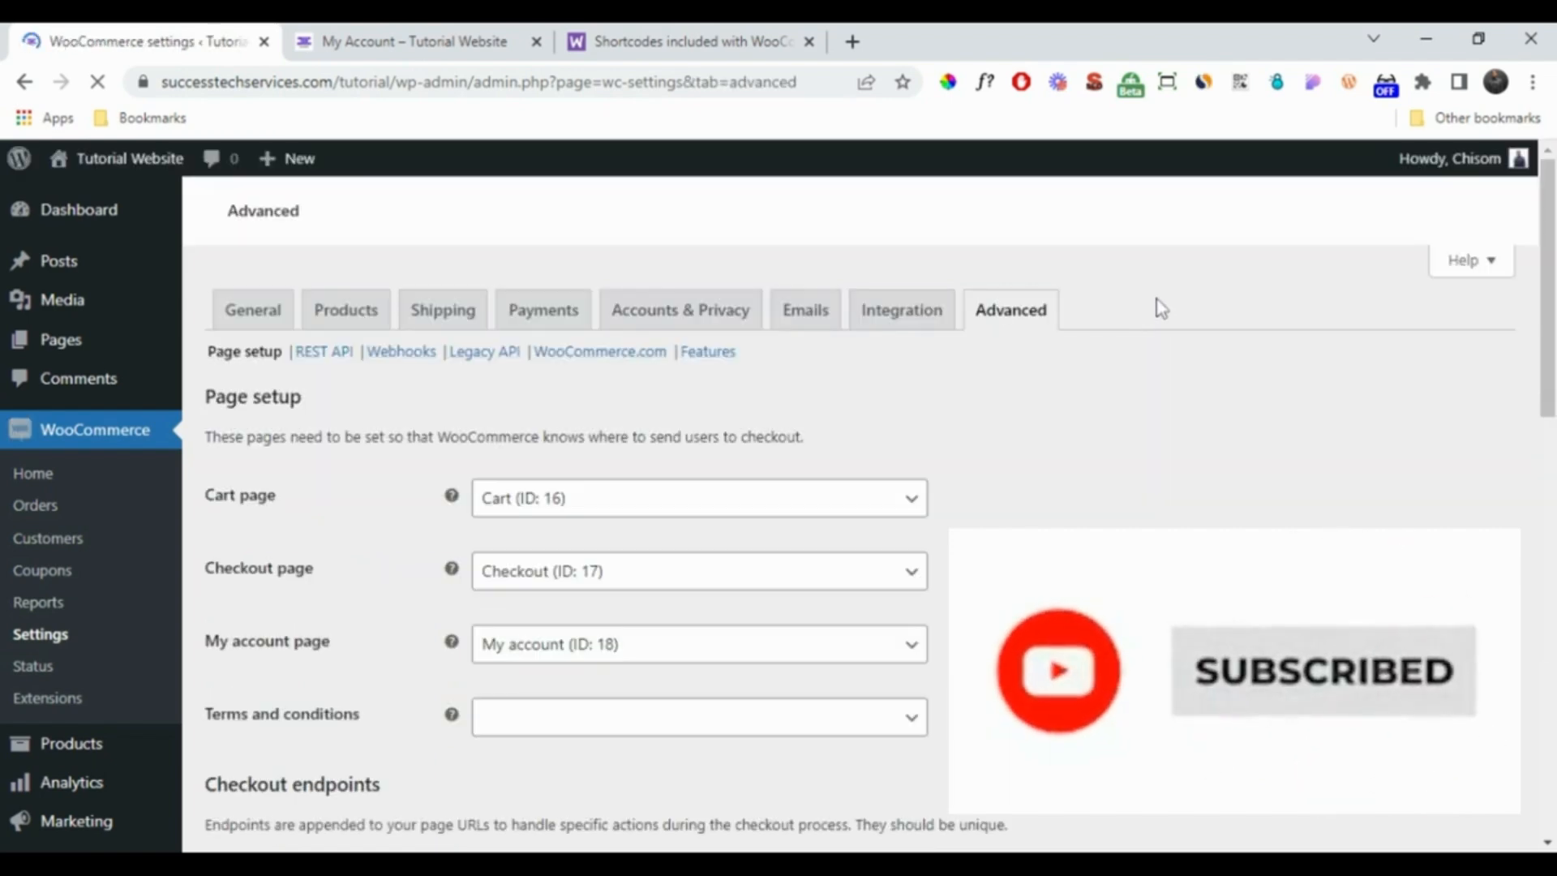
scroll(1112, 440, "down", 1)
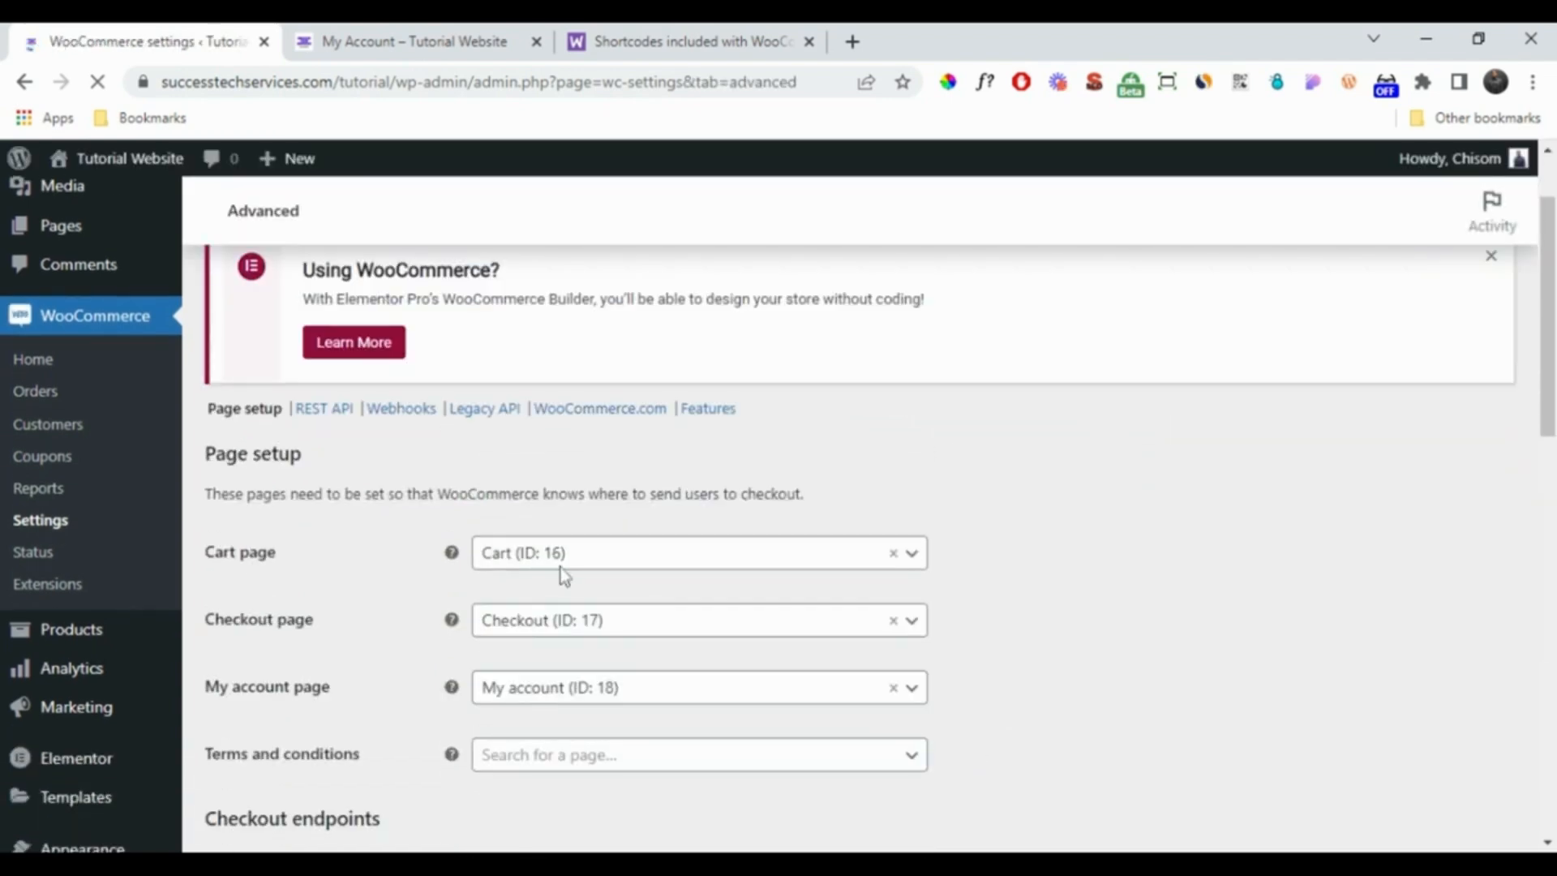
left_click(607, 555)
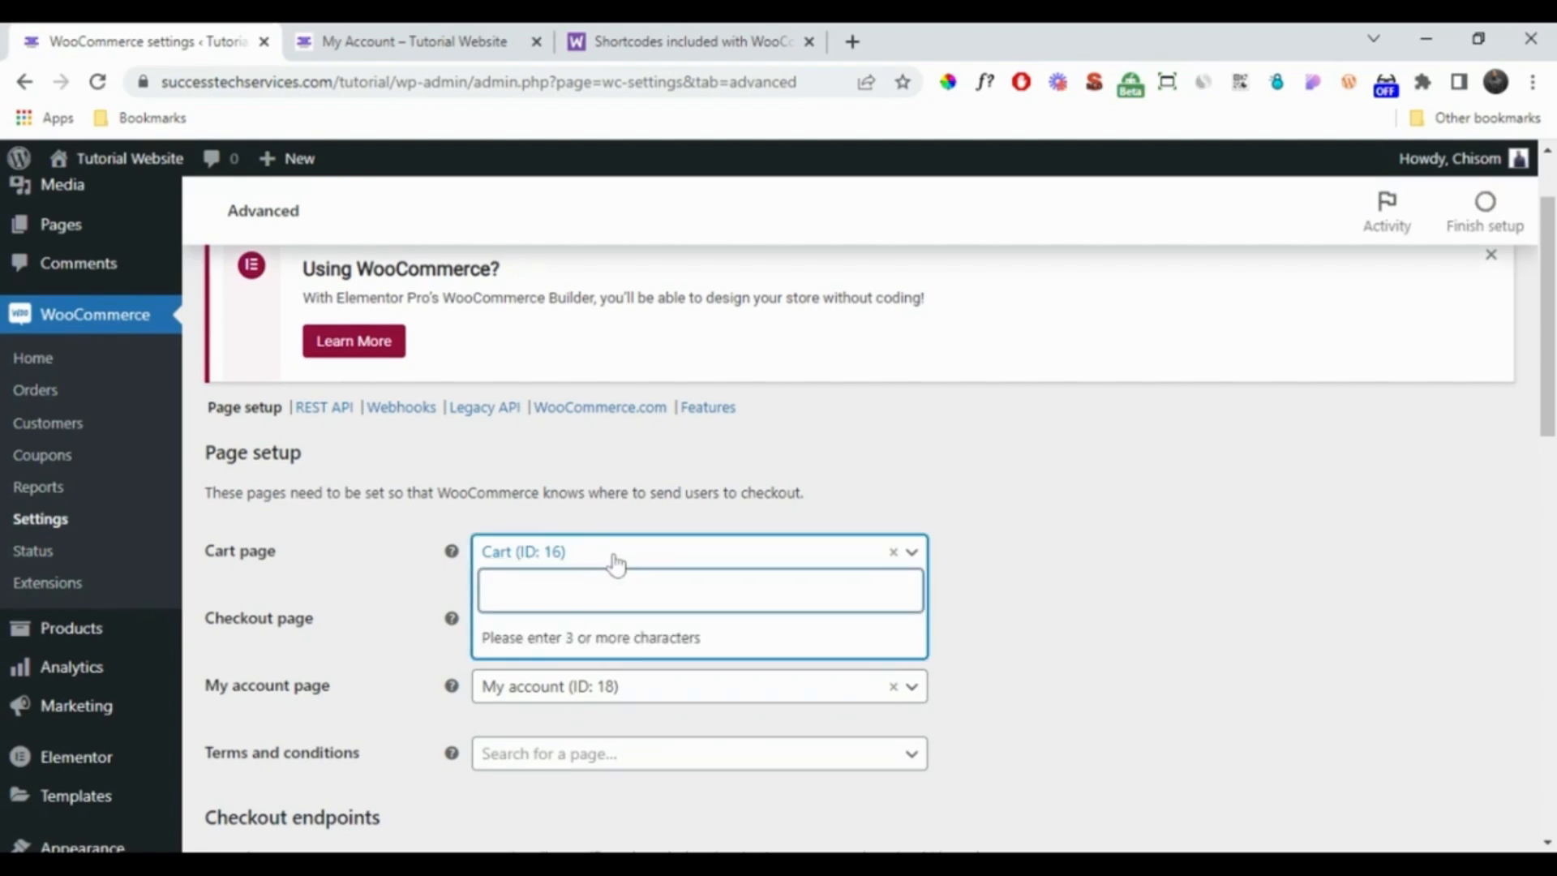
type("cart")
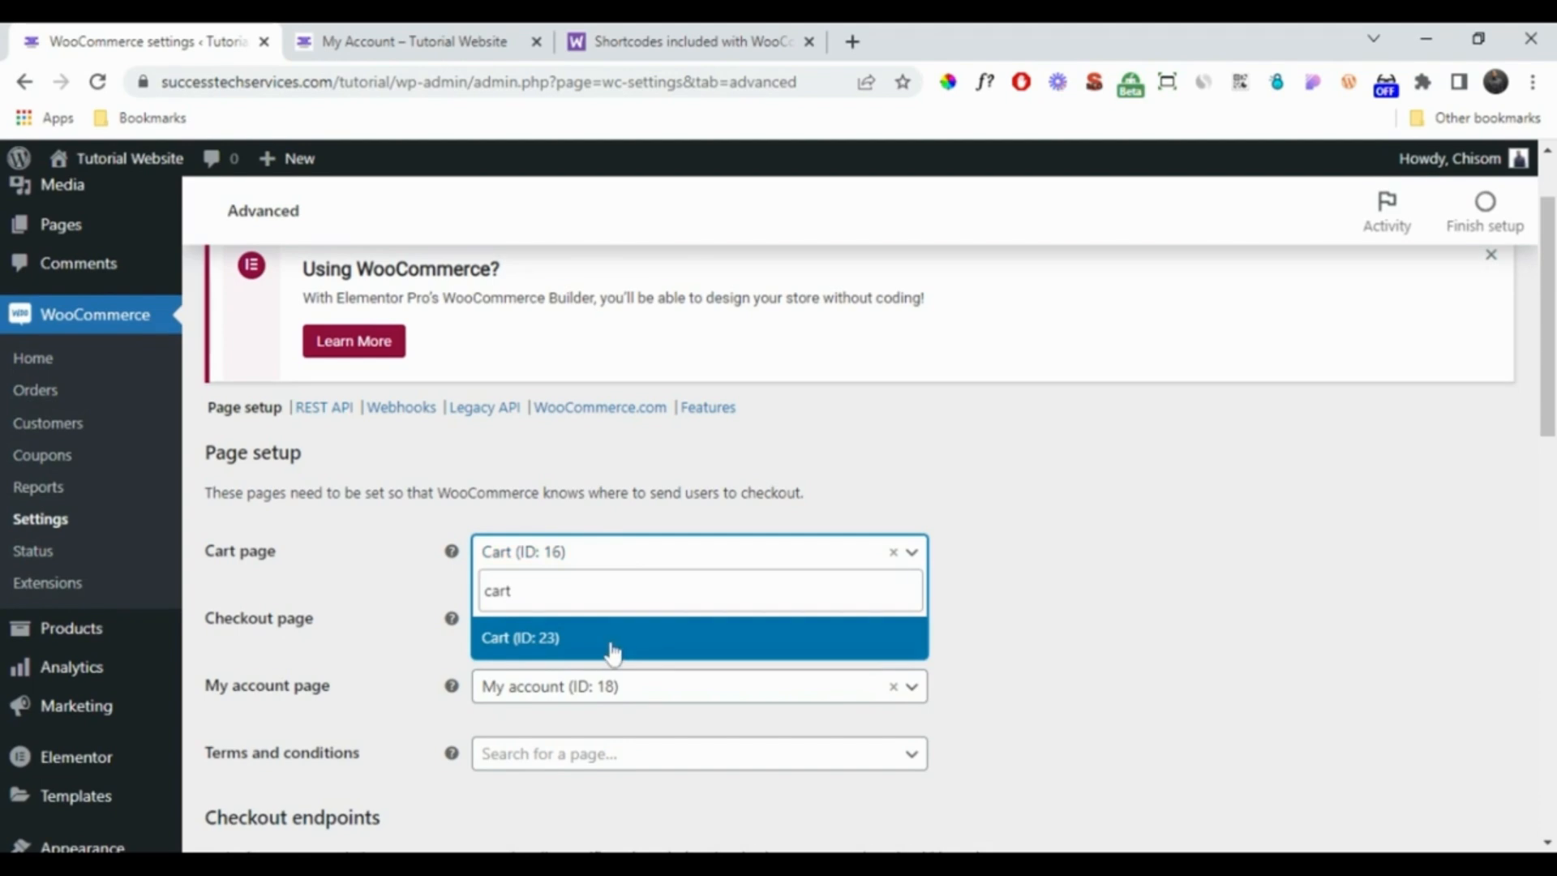
left_click(612, 641)
Step: Assign Checkout (ID: 25) as the Checkout page in the WooCommerce page setup
scroll(741, 616, "down", 3)
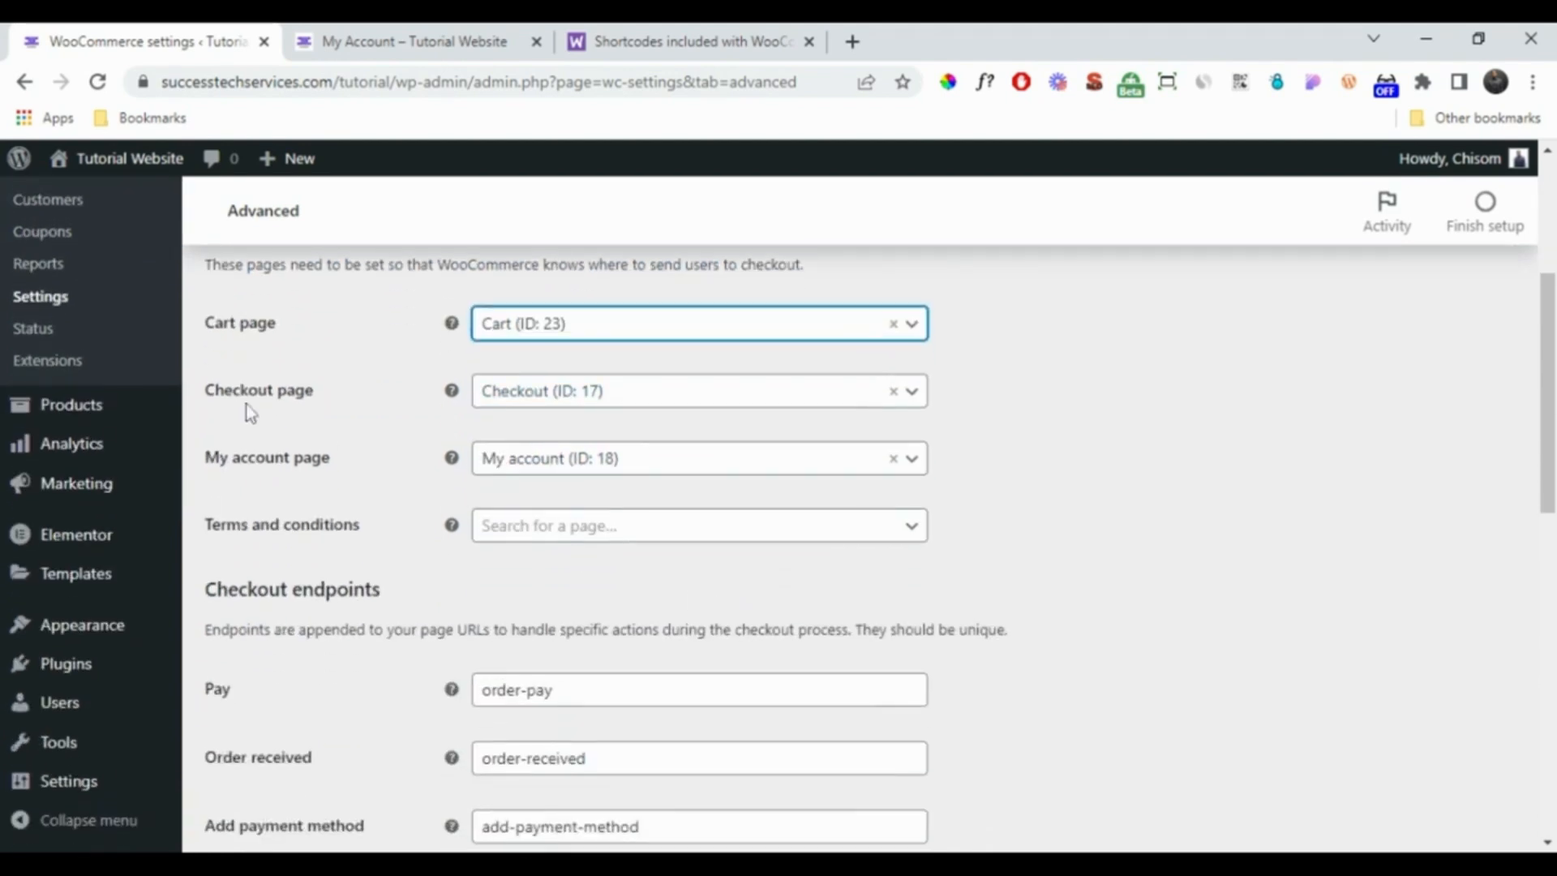
left_click(591, 395)
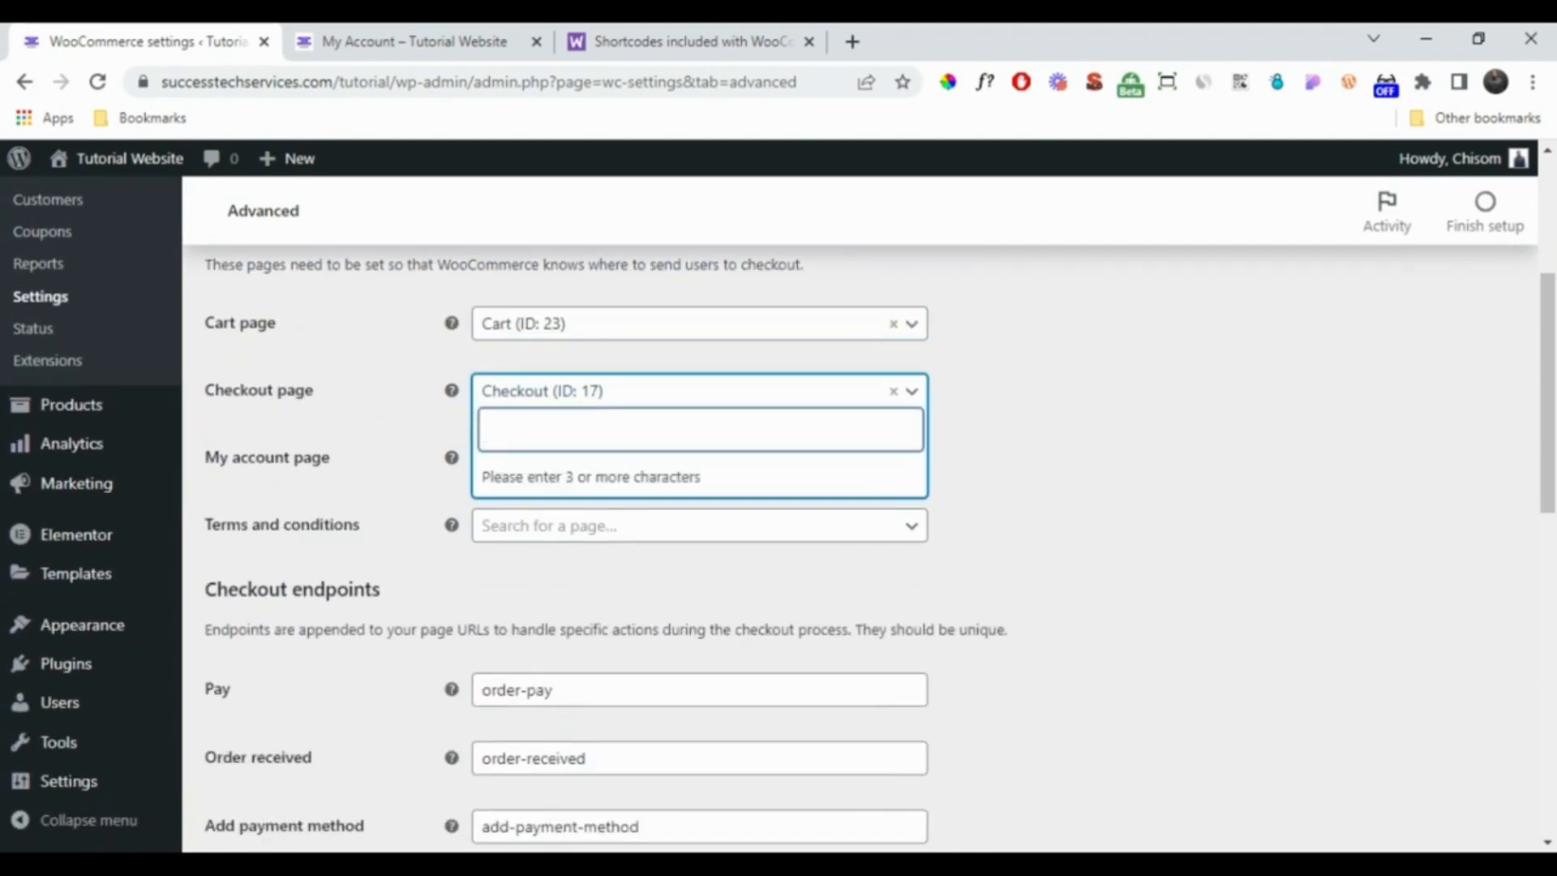
type("chec")
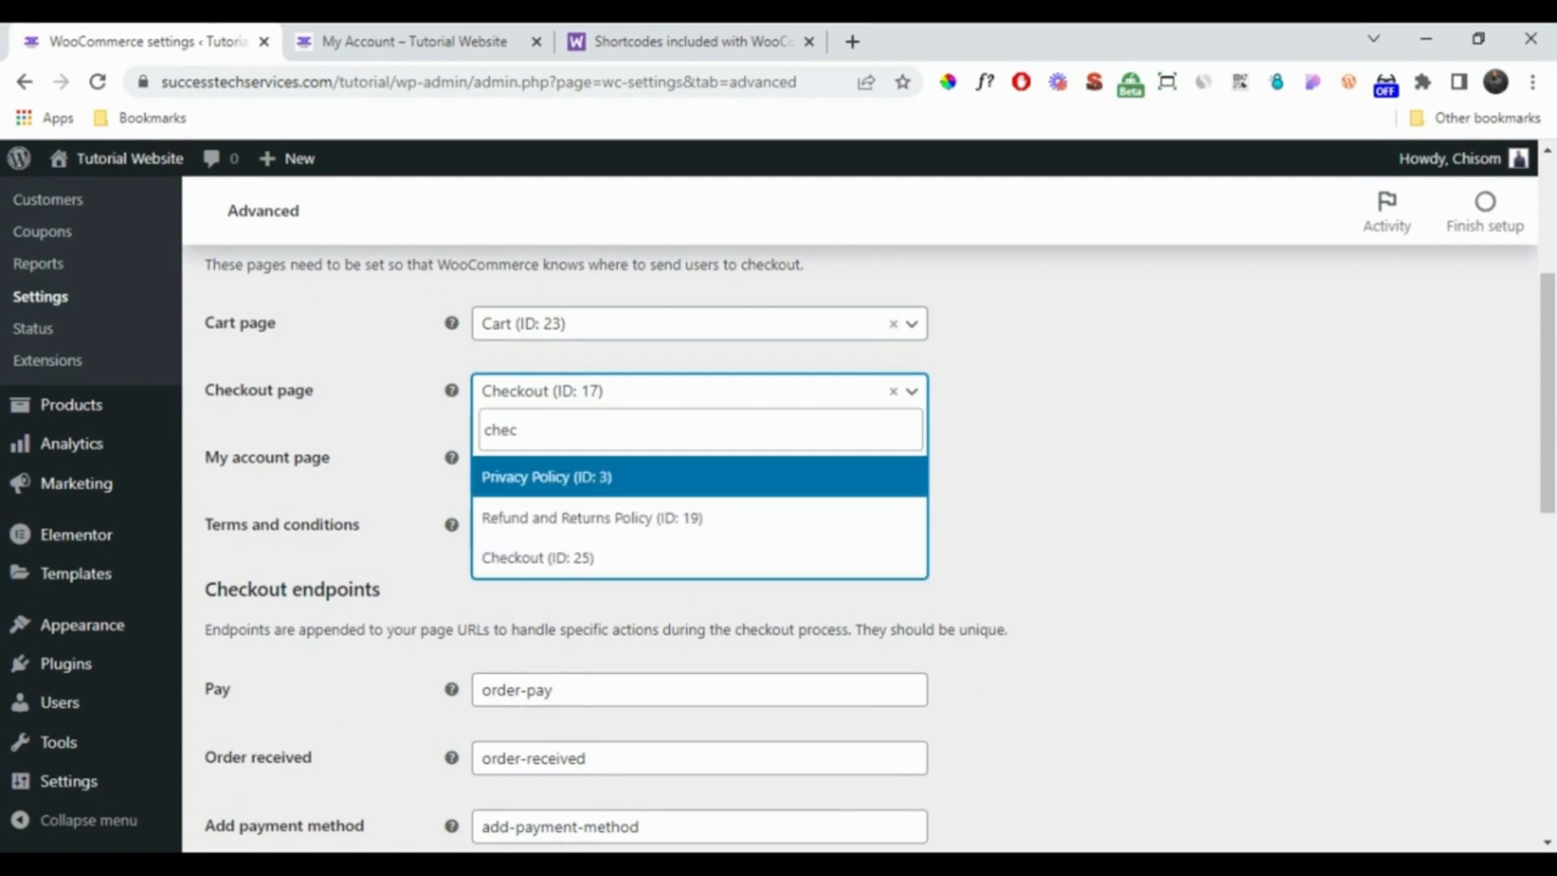
left_click(608, 557)
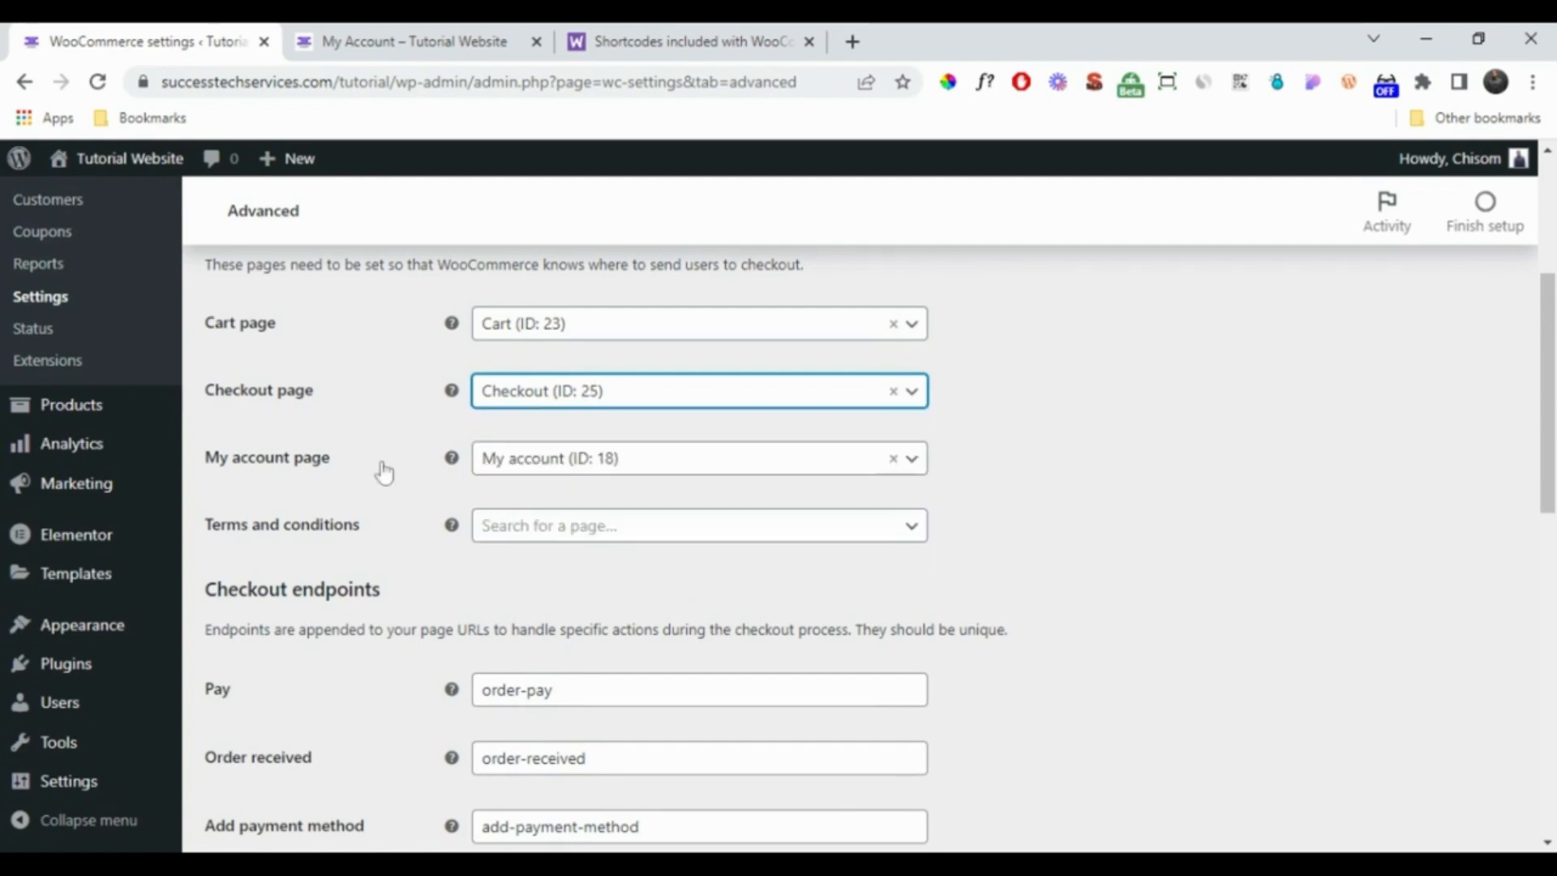
Step: Assign the newly created My Account page as the My account page in the page setup and save the settings
left_click(640, 469)
type("m")
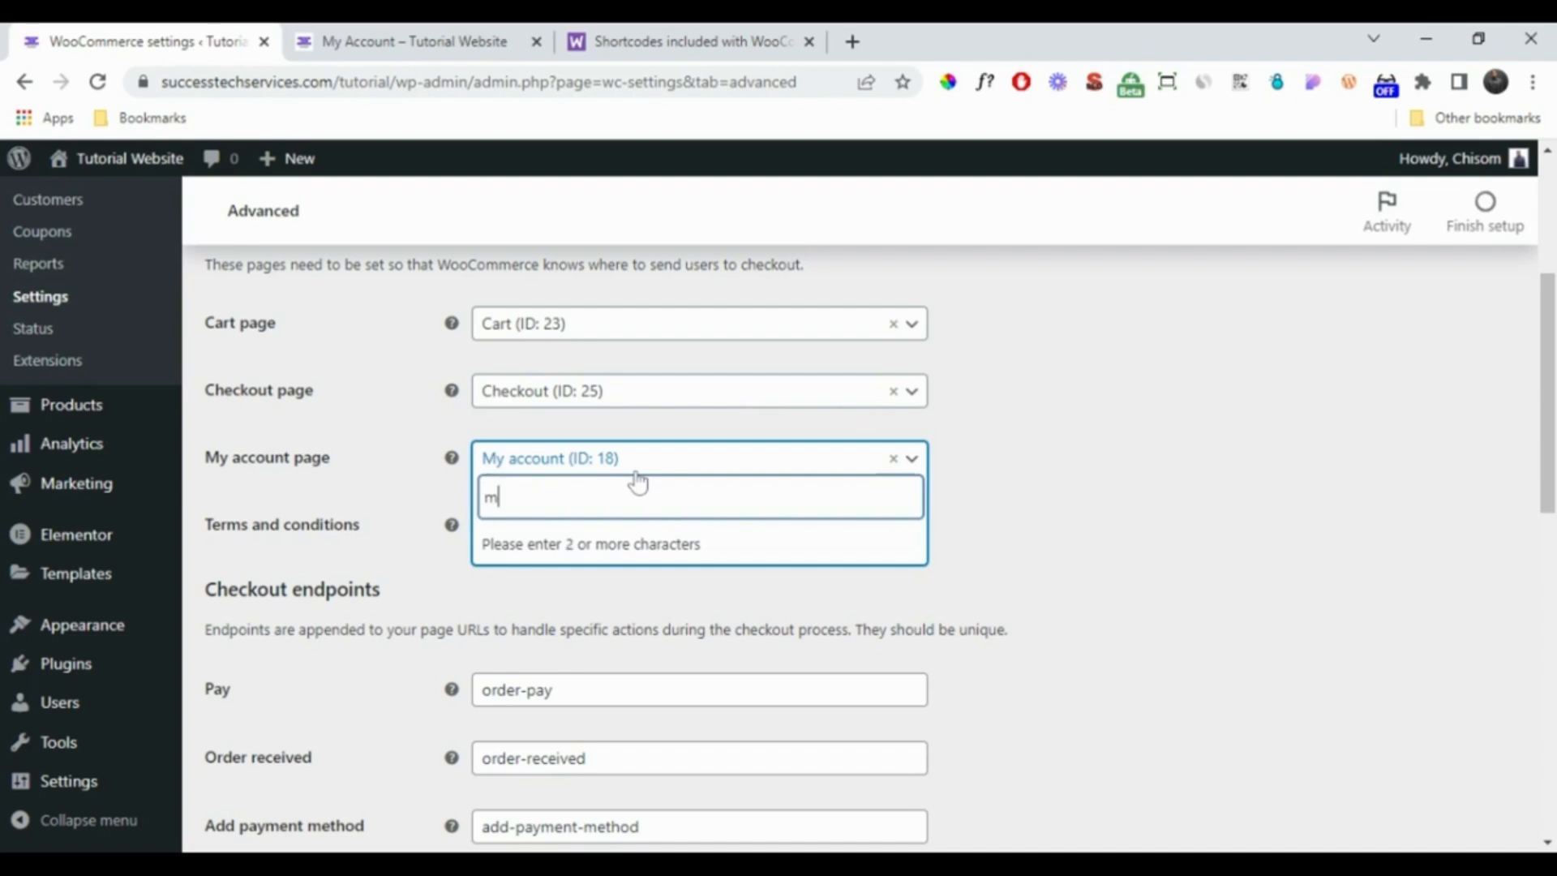
type("y acc")
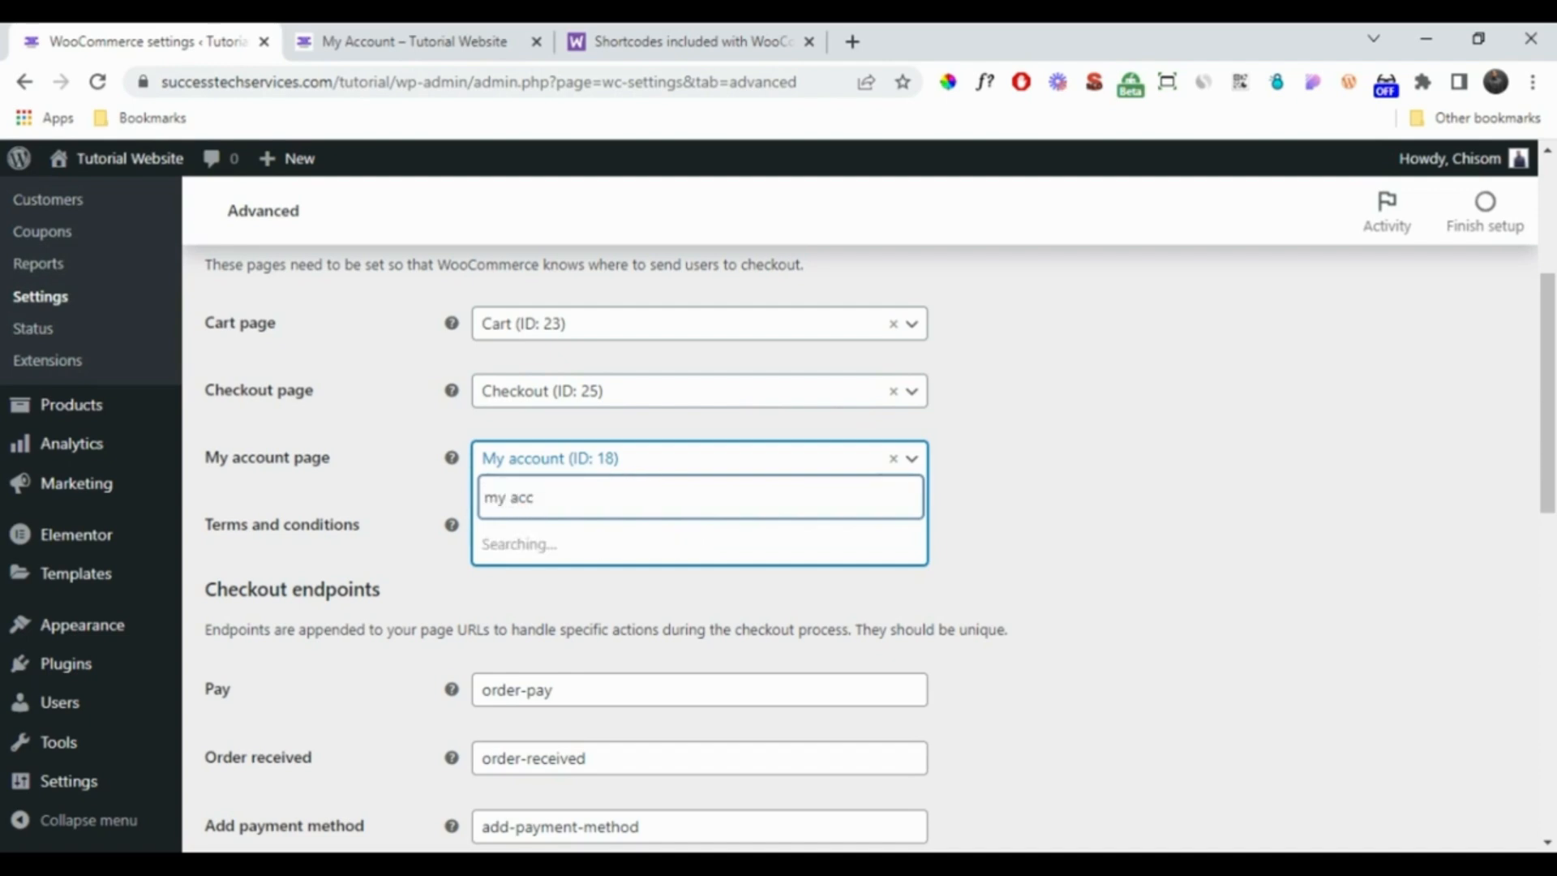
left_click(632, 558)
scroll(1015, 572, "down", 10)
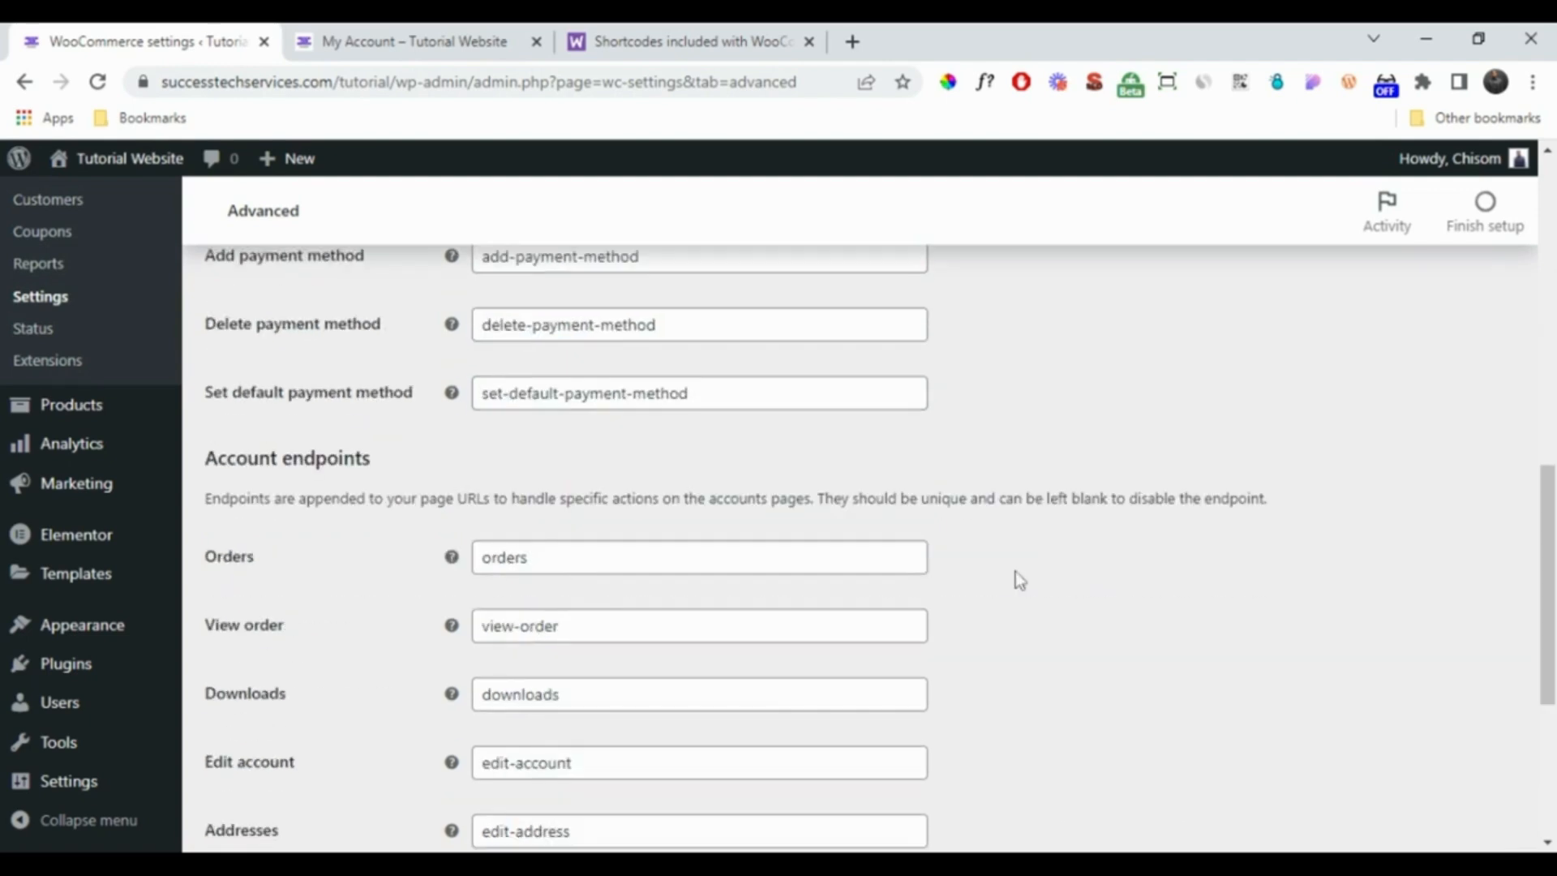
left_click(279, 730)
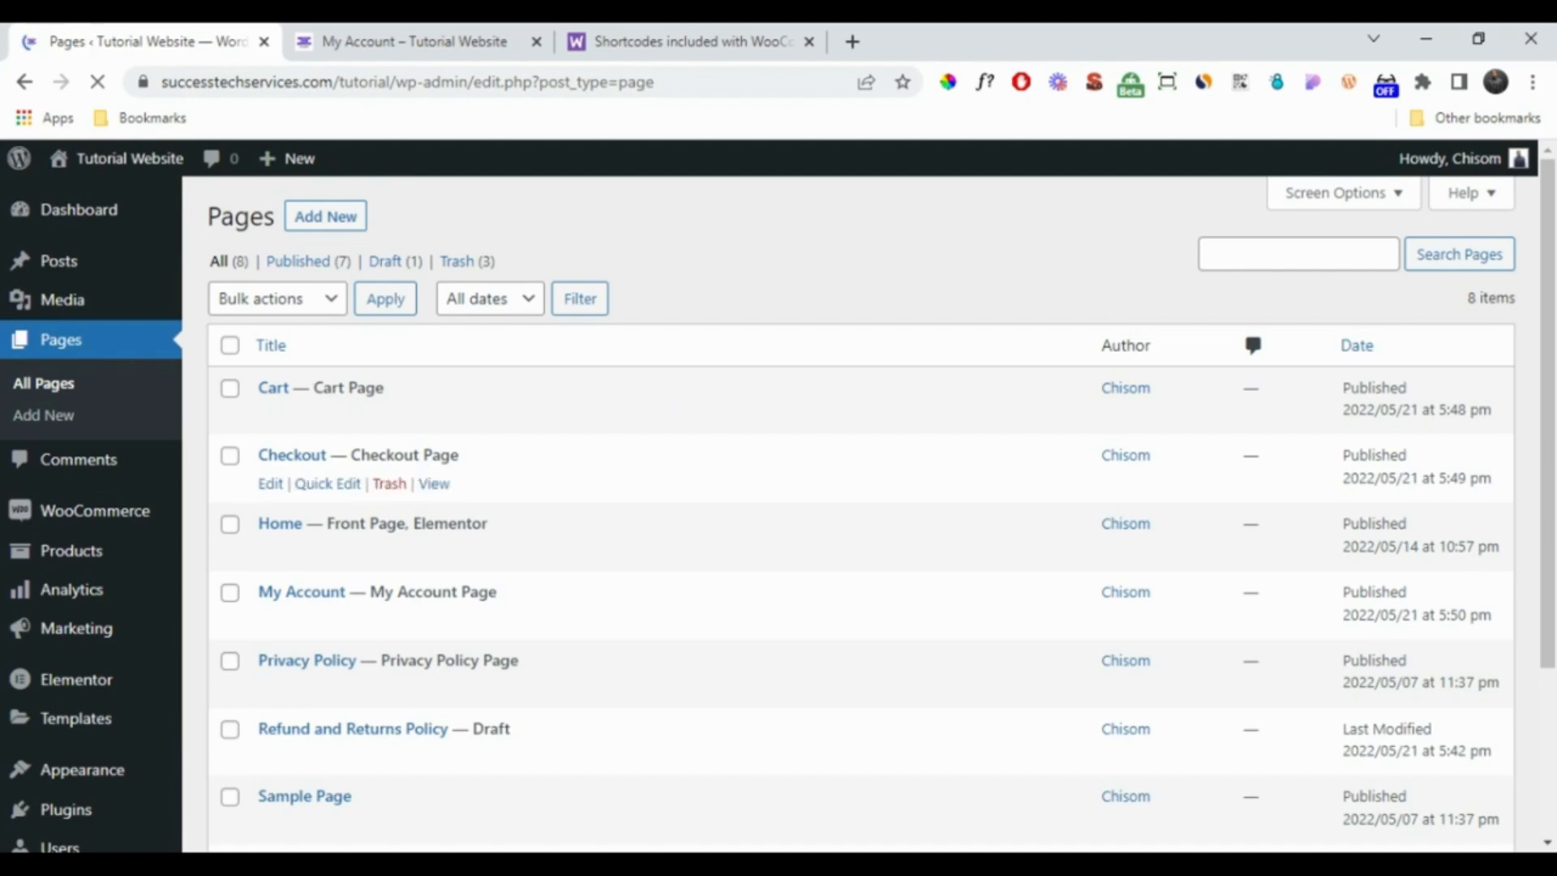
Step: View the published Cart page from the list of pages, then close its tab and the My Account page's tab
mouse_move(535, 526)
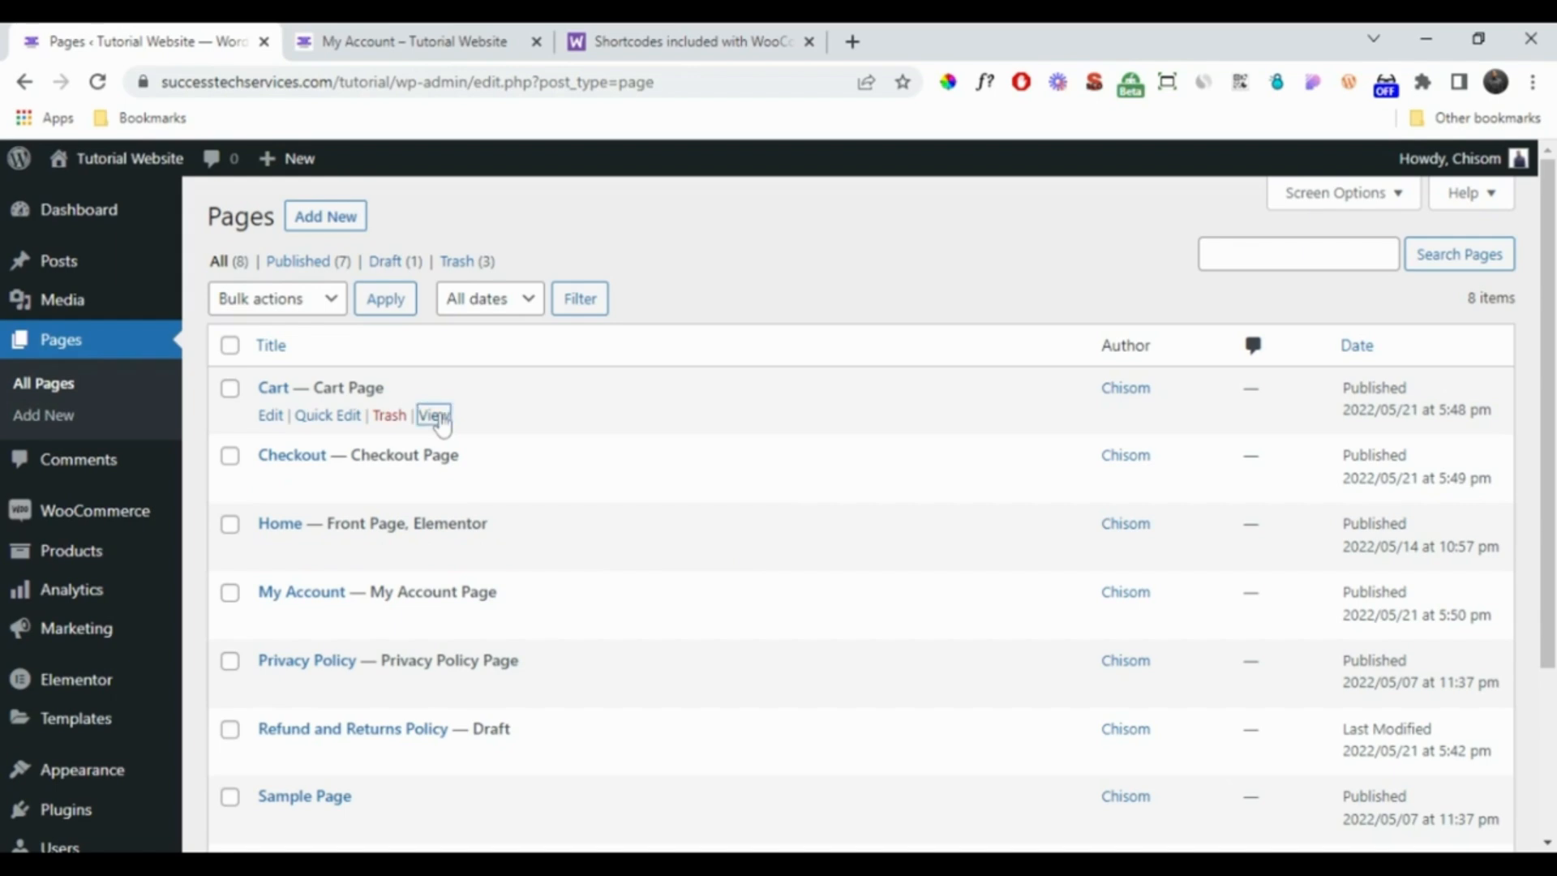
left_click(433, 415, "ctrl")
left_click(690, 37)
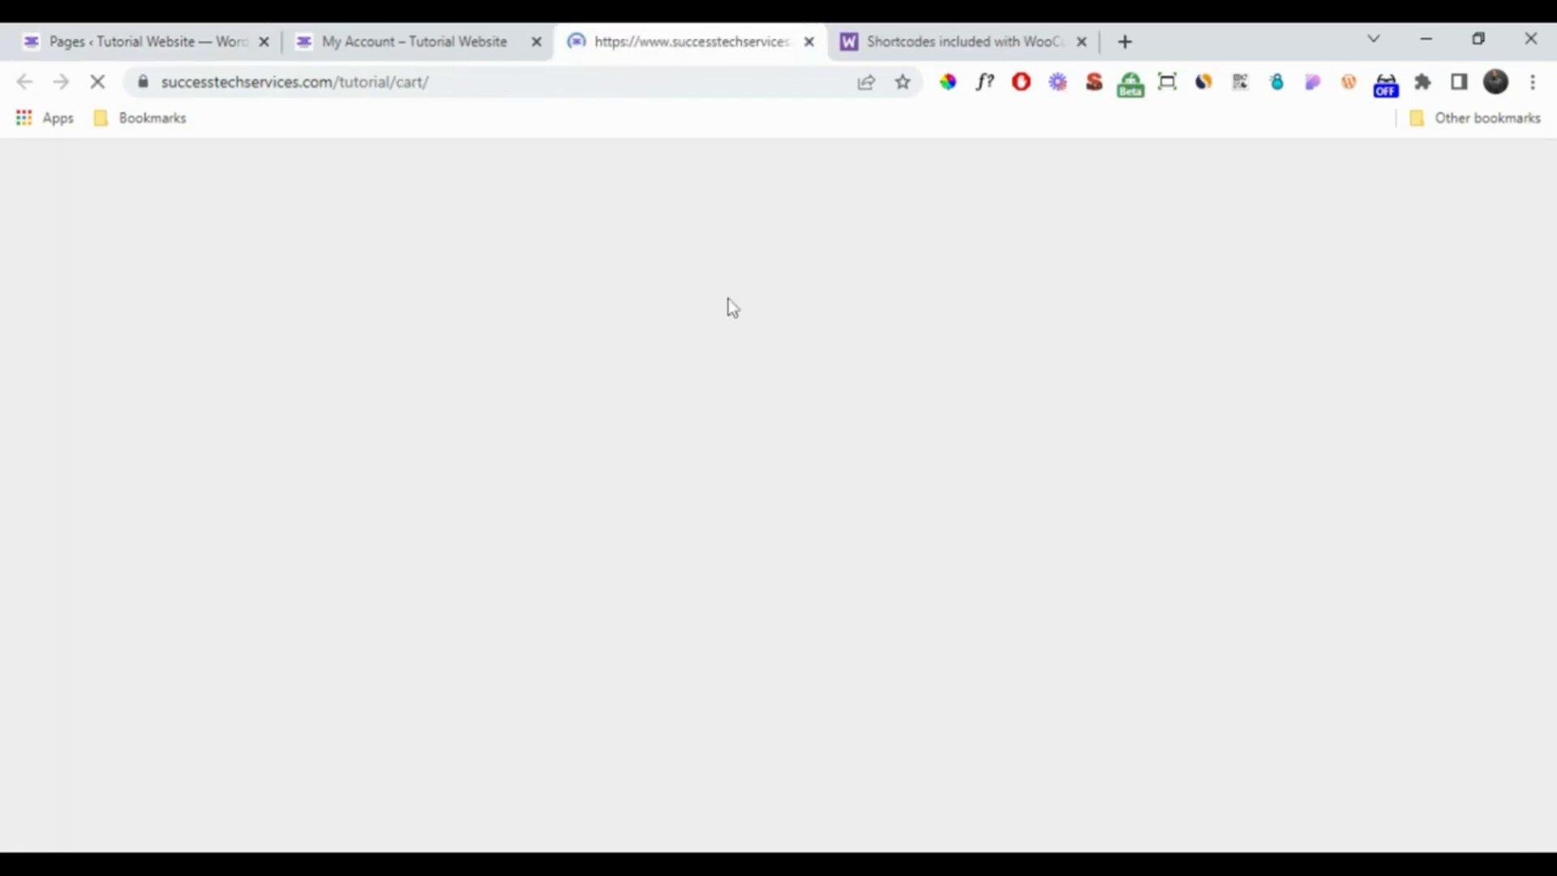
scroll(421, 508, "down", 4)
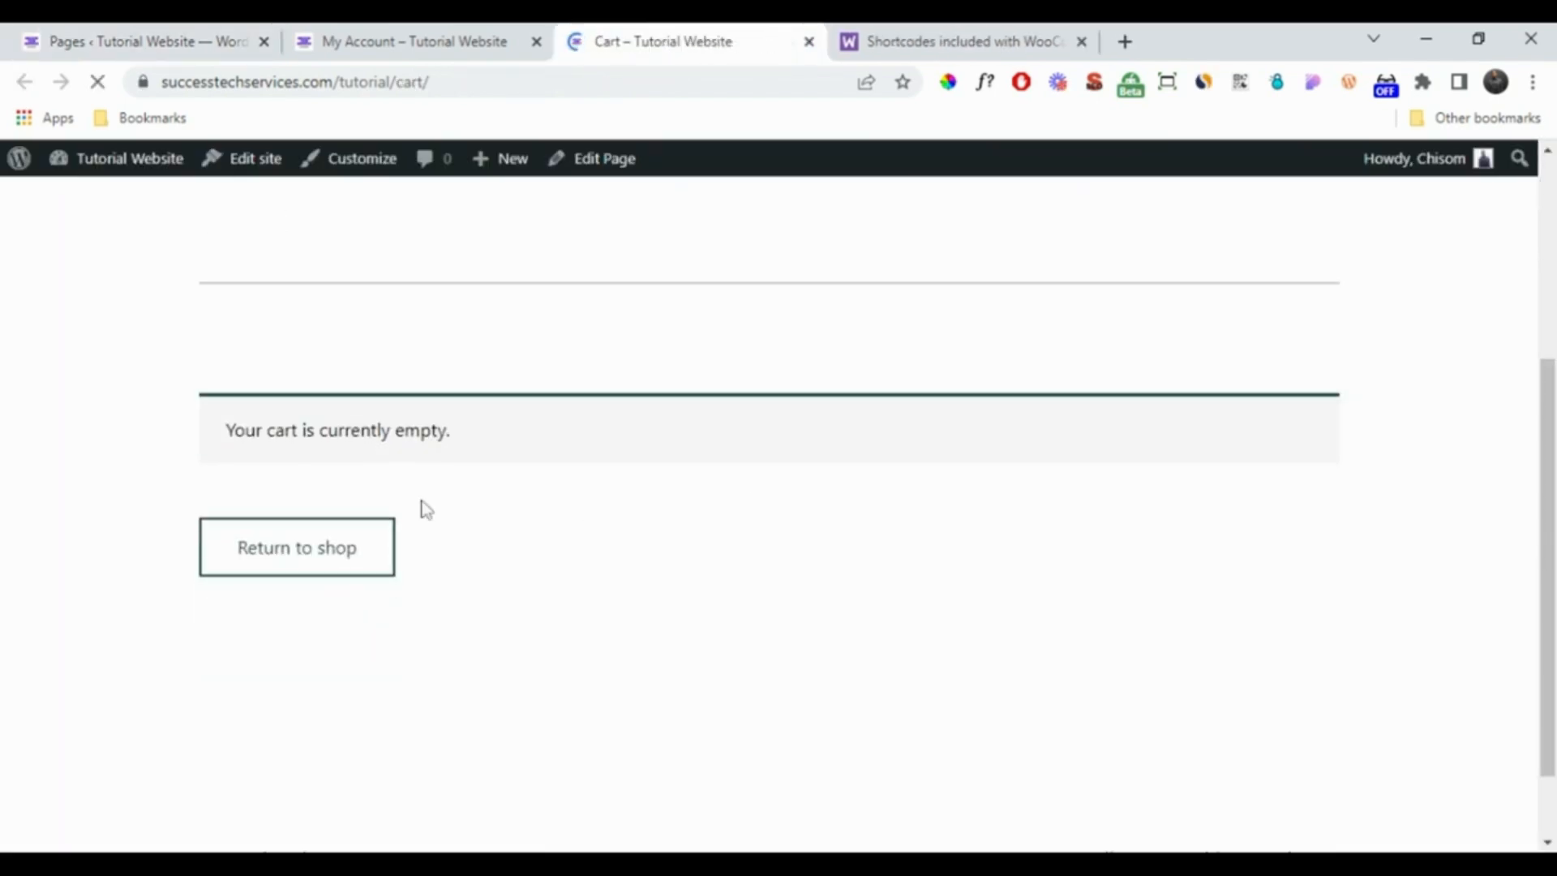
left_click(808, 41)
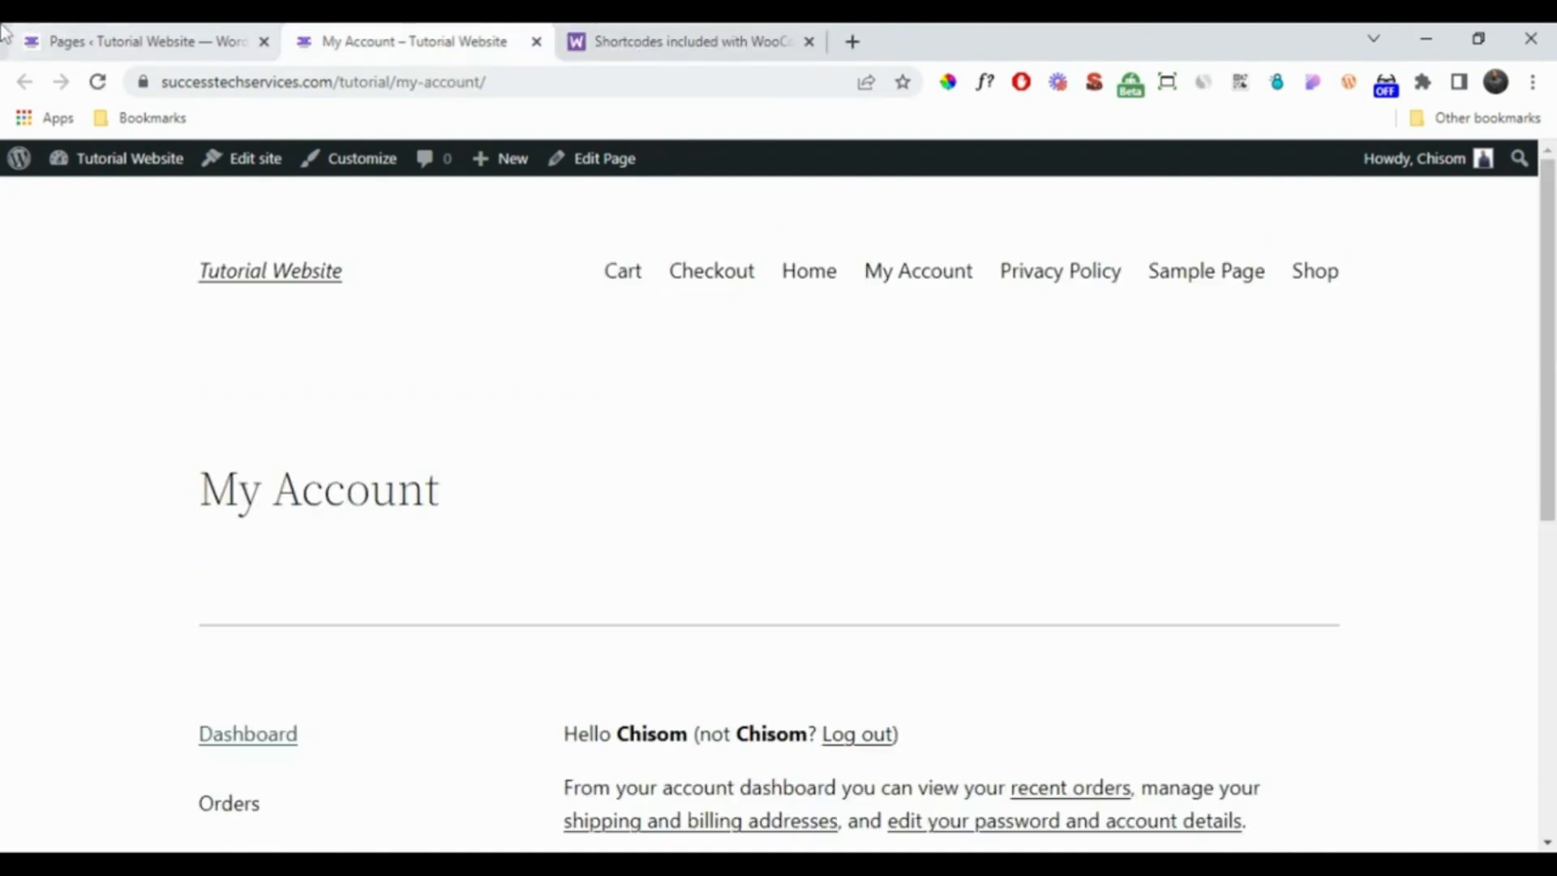
left_click(537, 42)
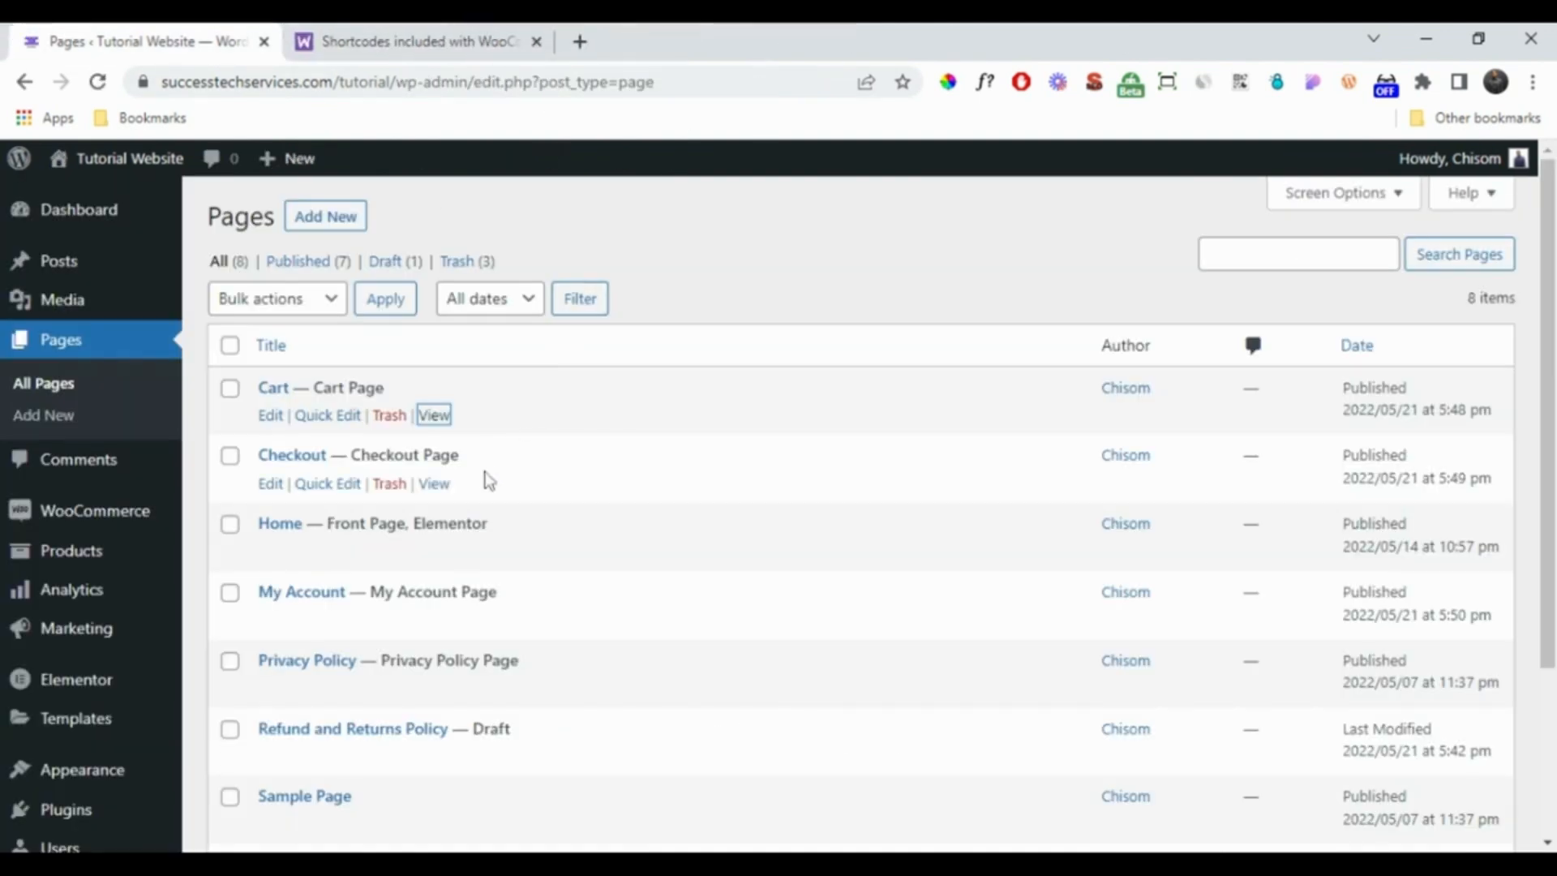
Step: View the published Checkout page from the list of pages in a new tab, then close that tab
left_click(441, 486)
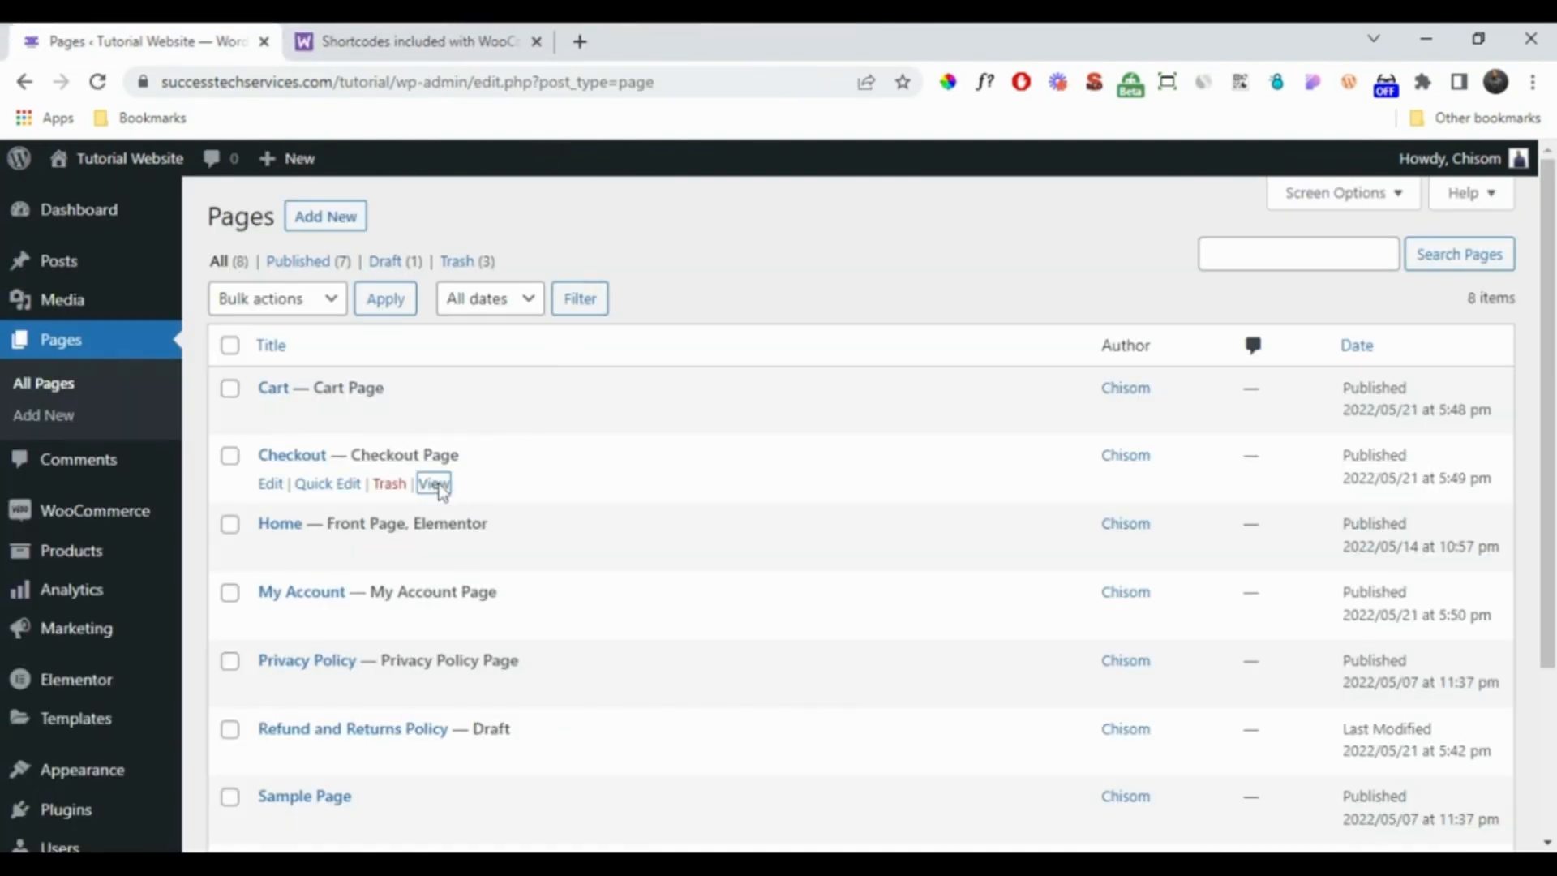
left_click(361, 37)
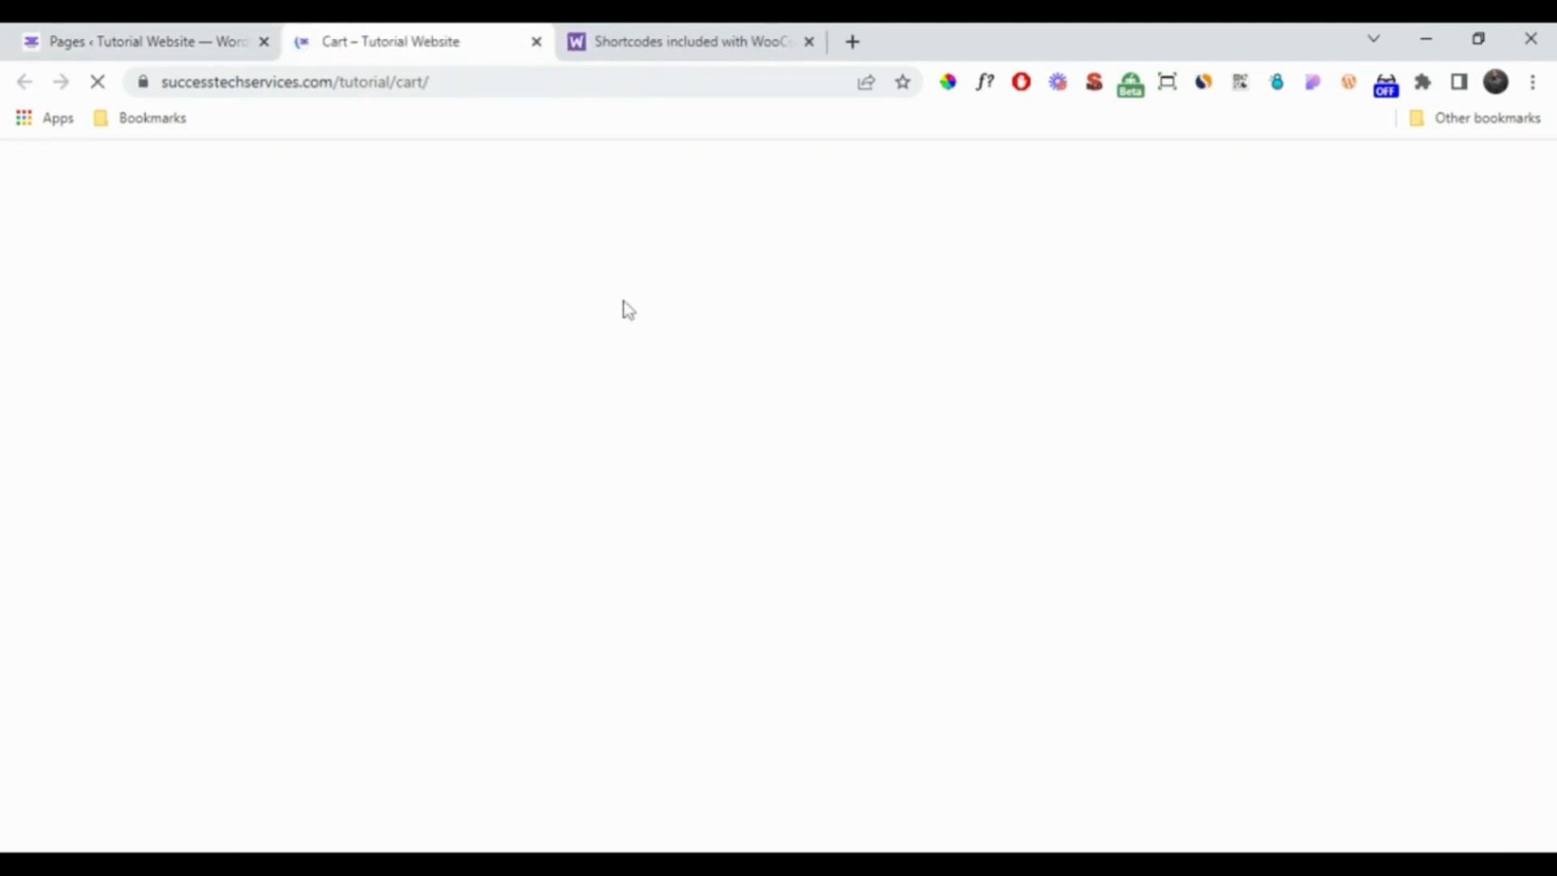
scroll(701, 475, "down", 3)
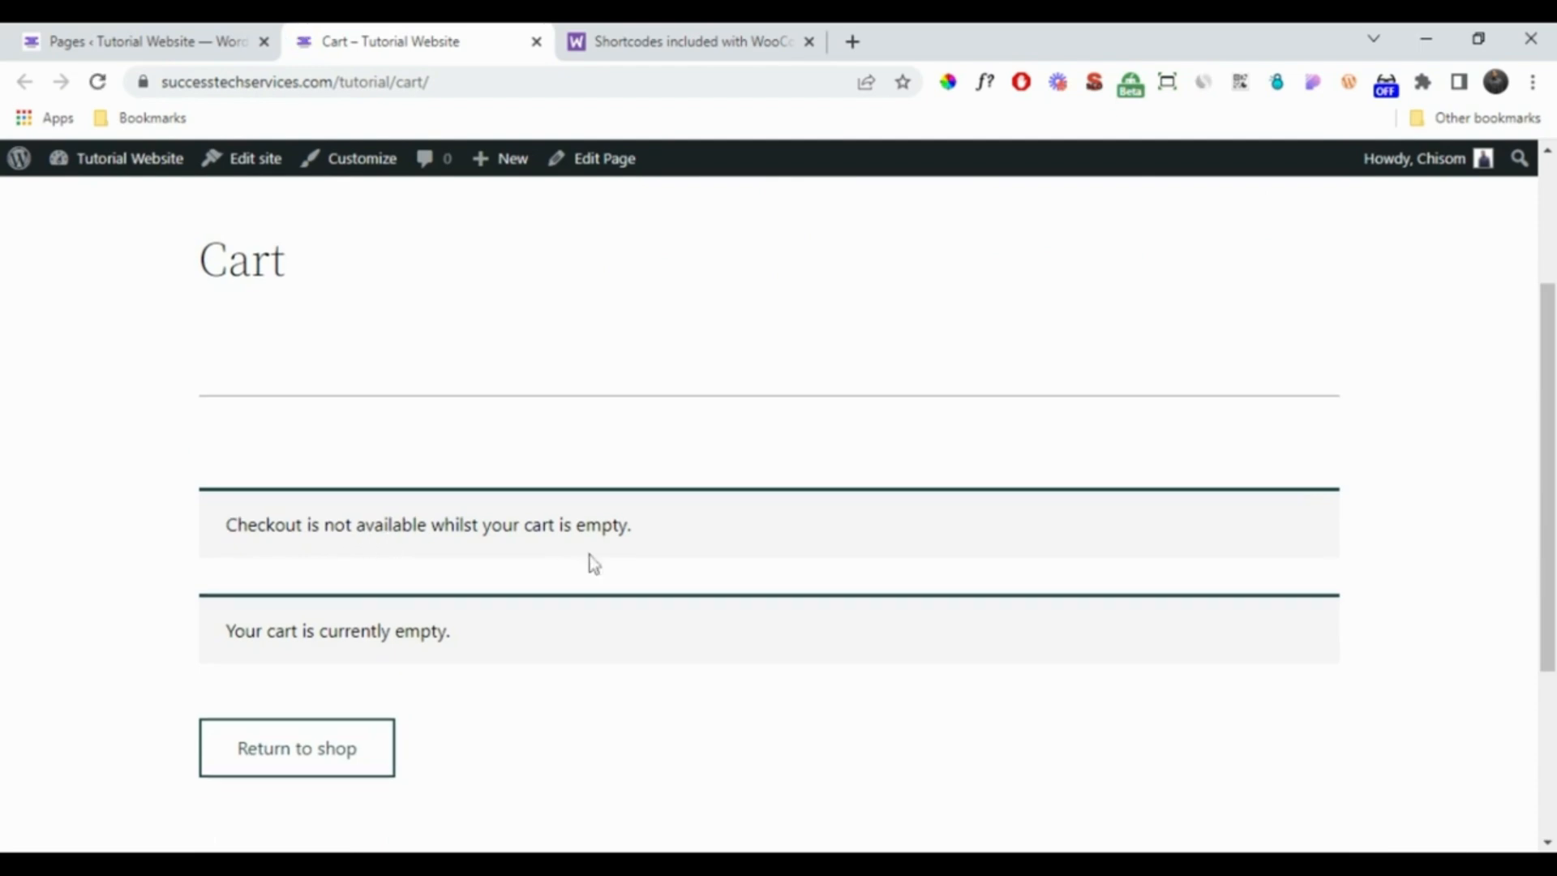
left_click(537, 42)
Step: View the published My Account page from the list of pages and look over its account dashboard
scroll(539, 556, "down", 3)
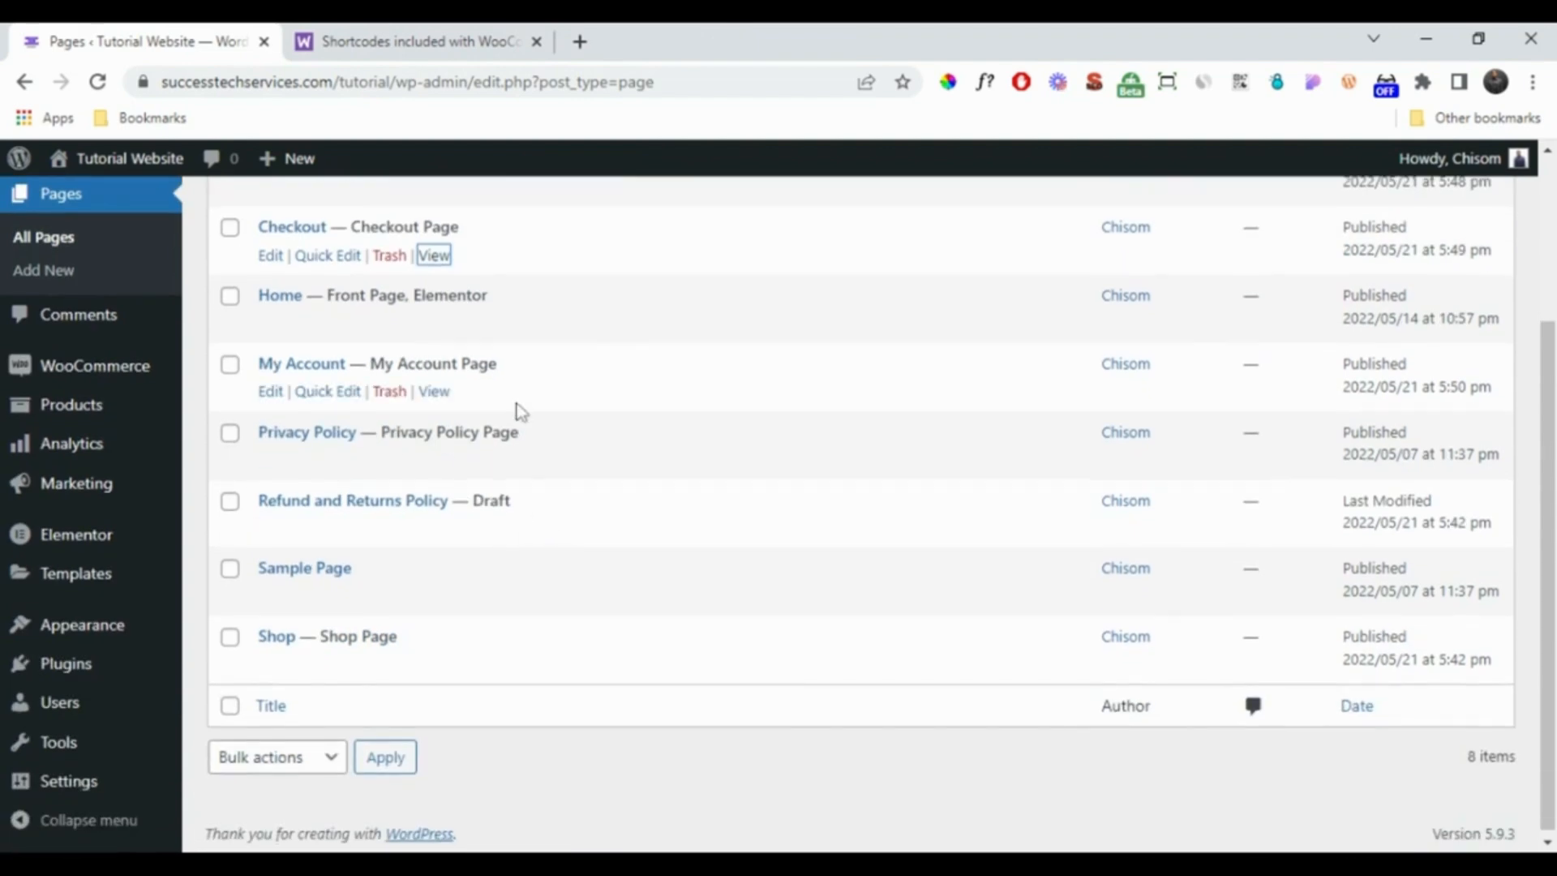
left_click(434, 392)
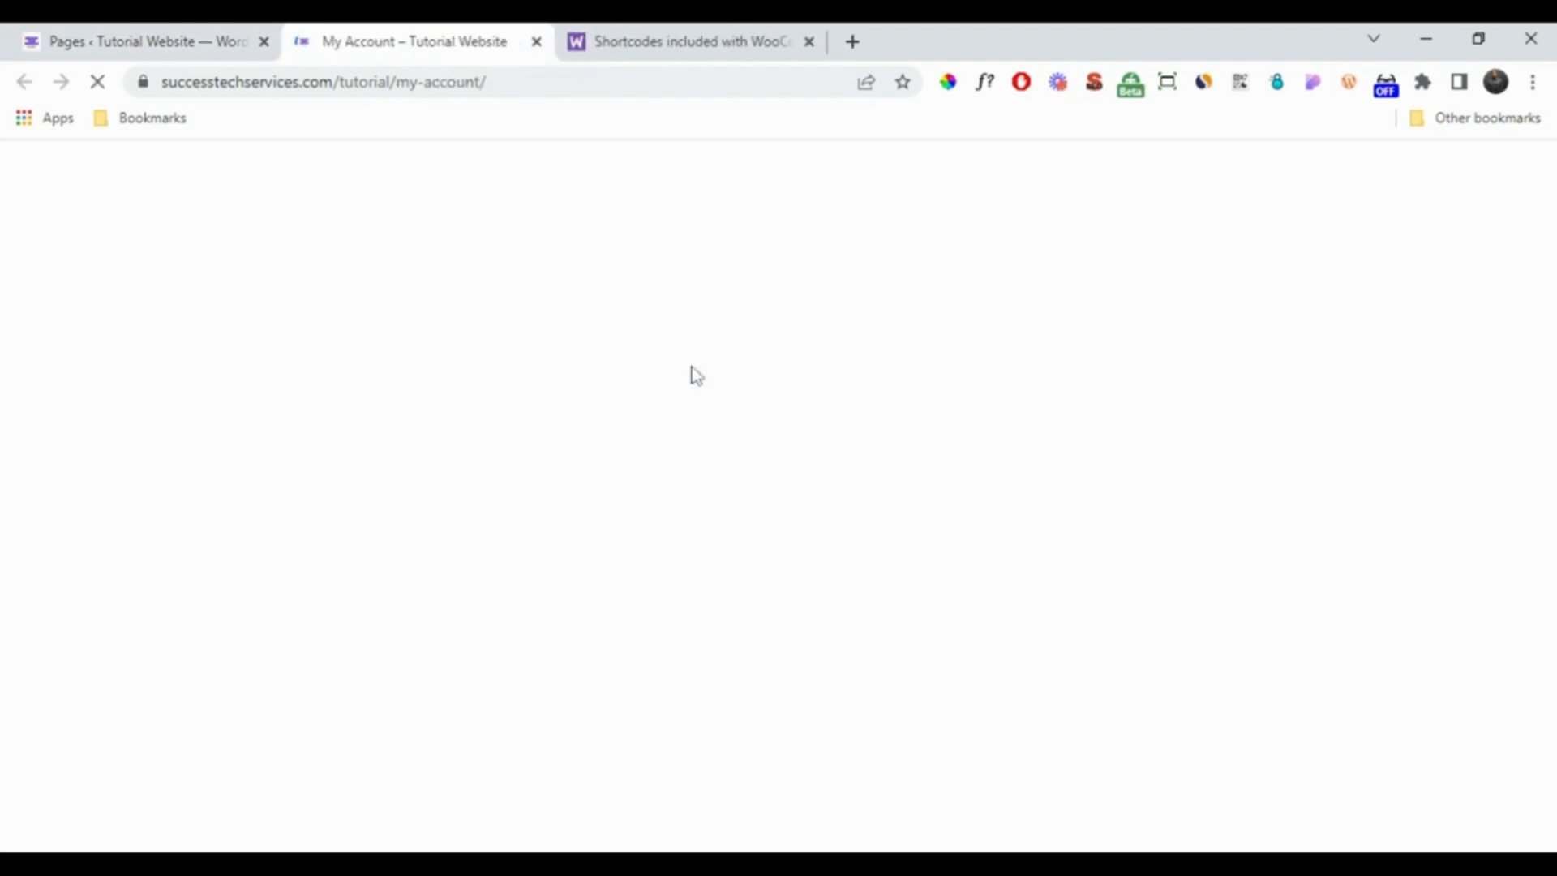
scroll(673, 441, "down", 5)
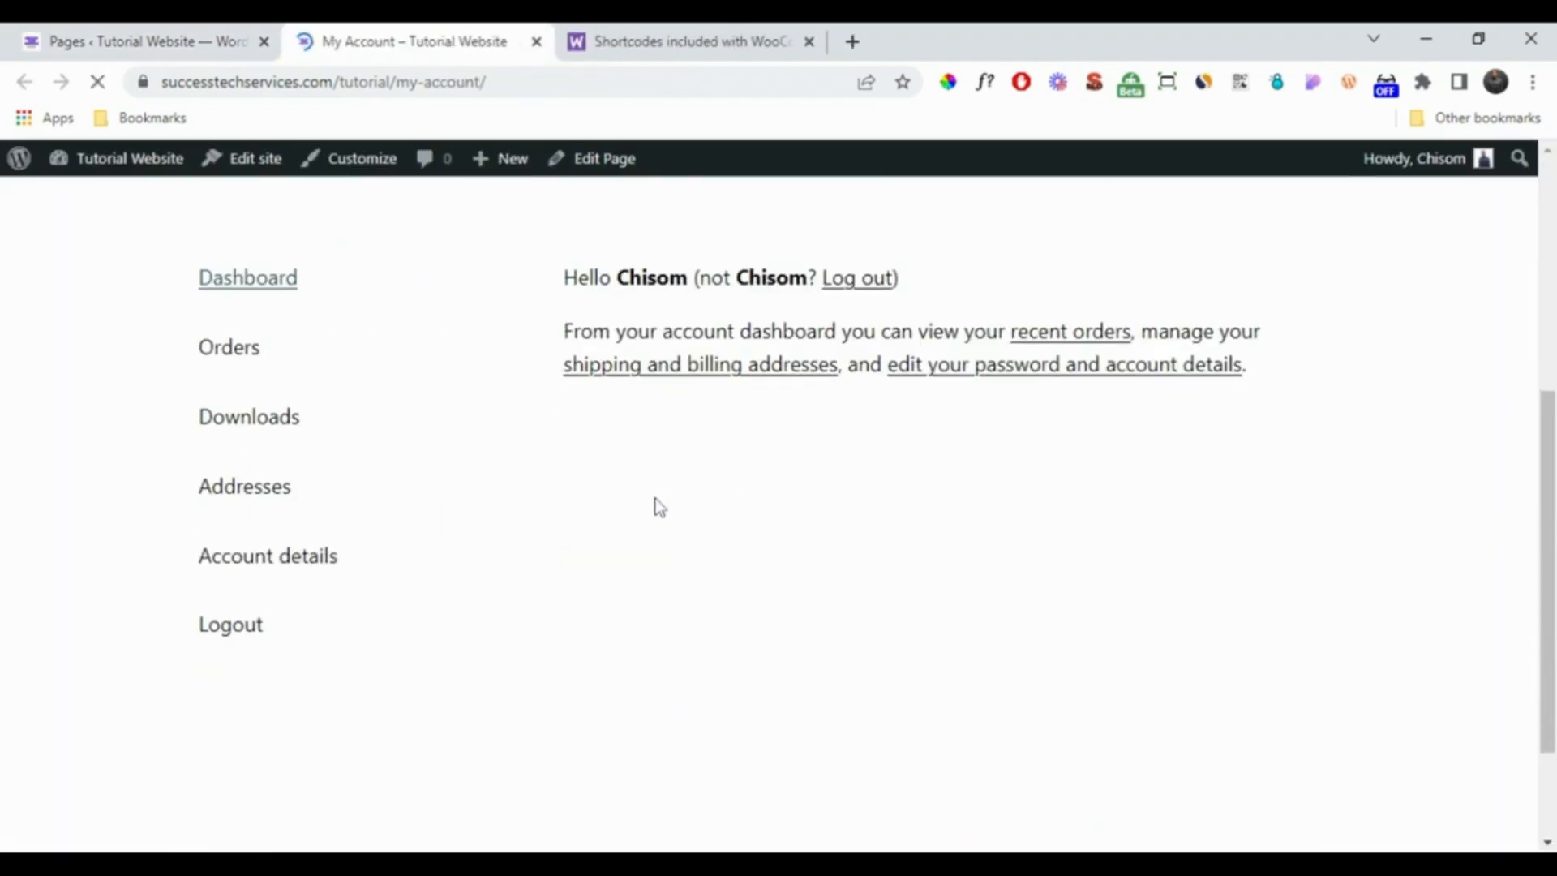